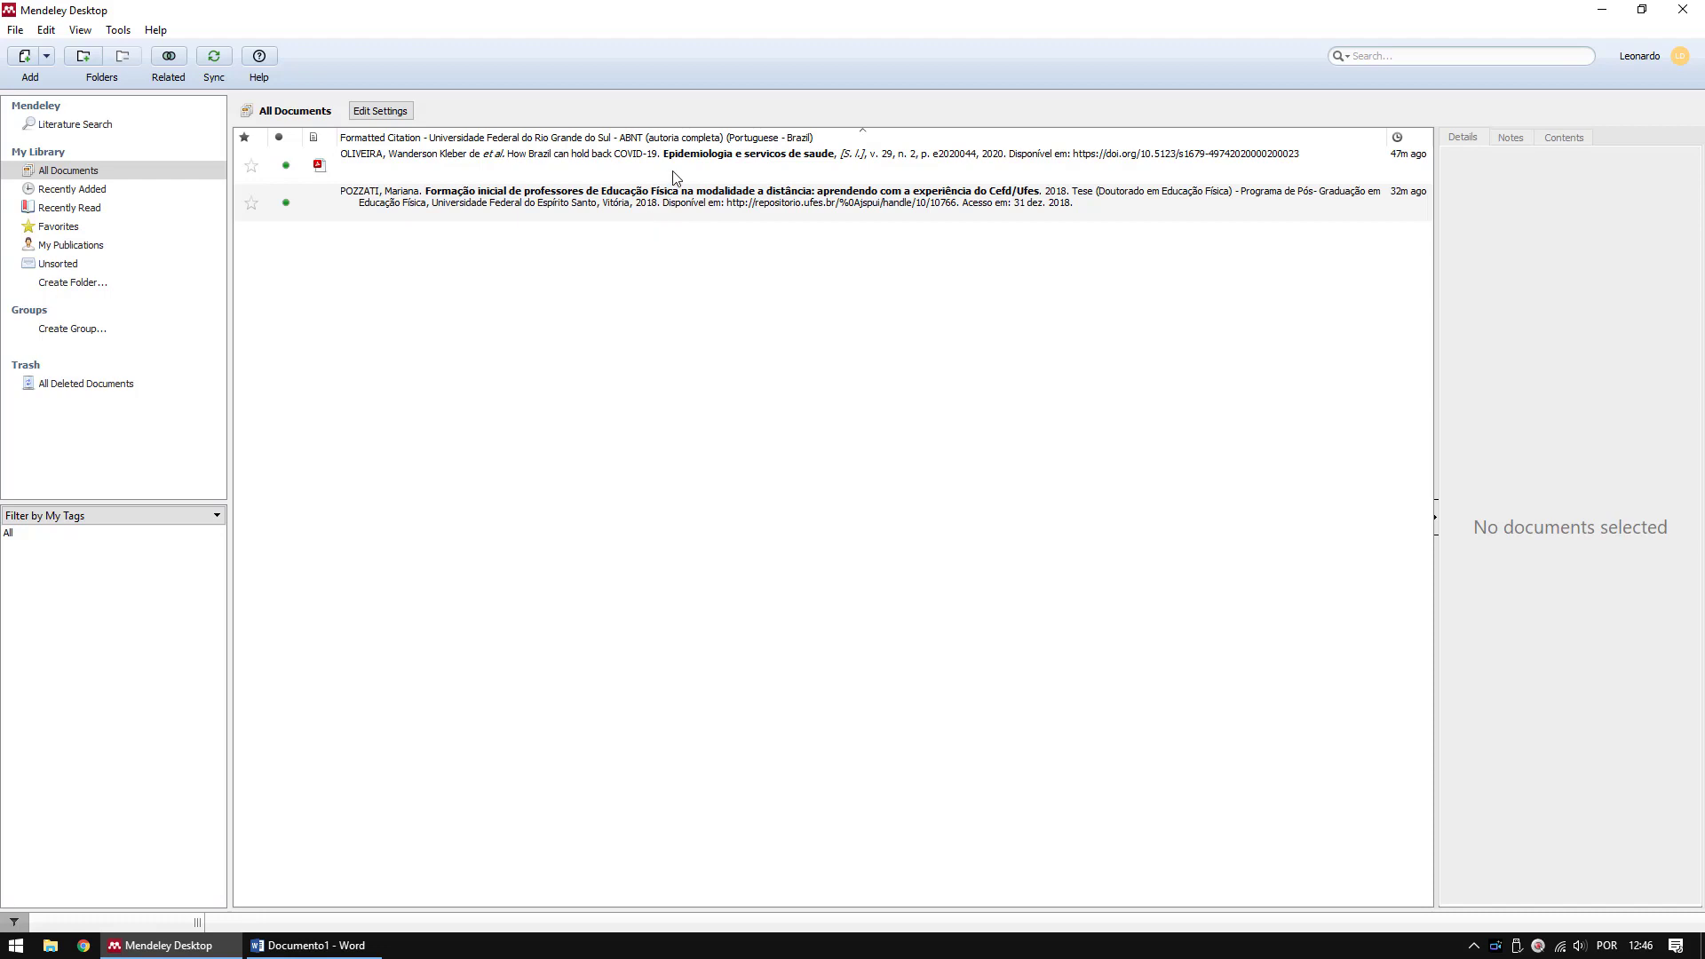
# Step: Switch to the blank Word document and generate a filler paragraph with =rand(1,3)
pyautogui.click(700, 203)
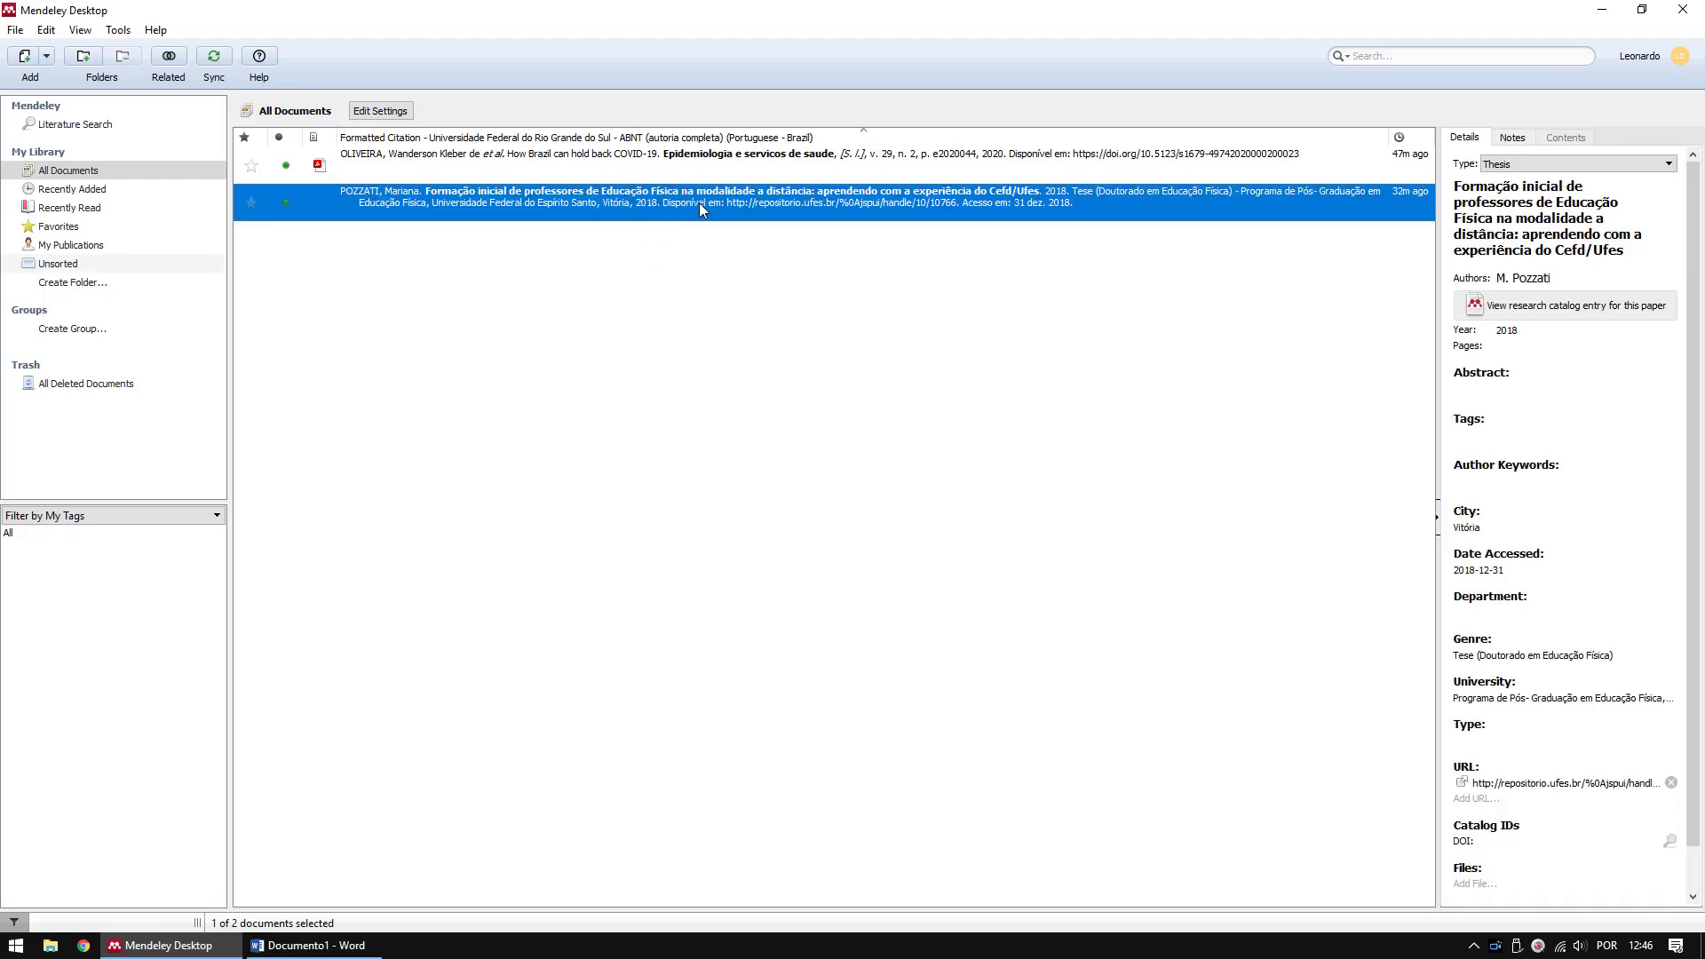
pyautogui.click(310, 945)
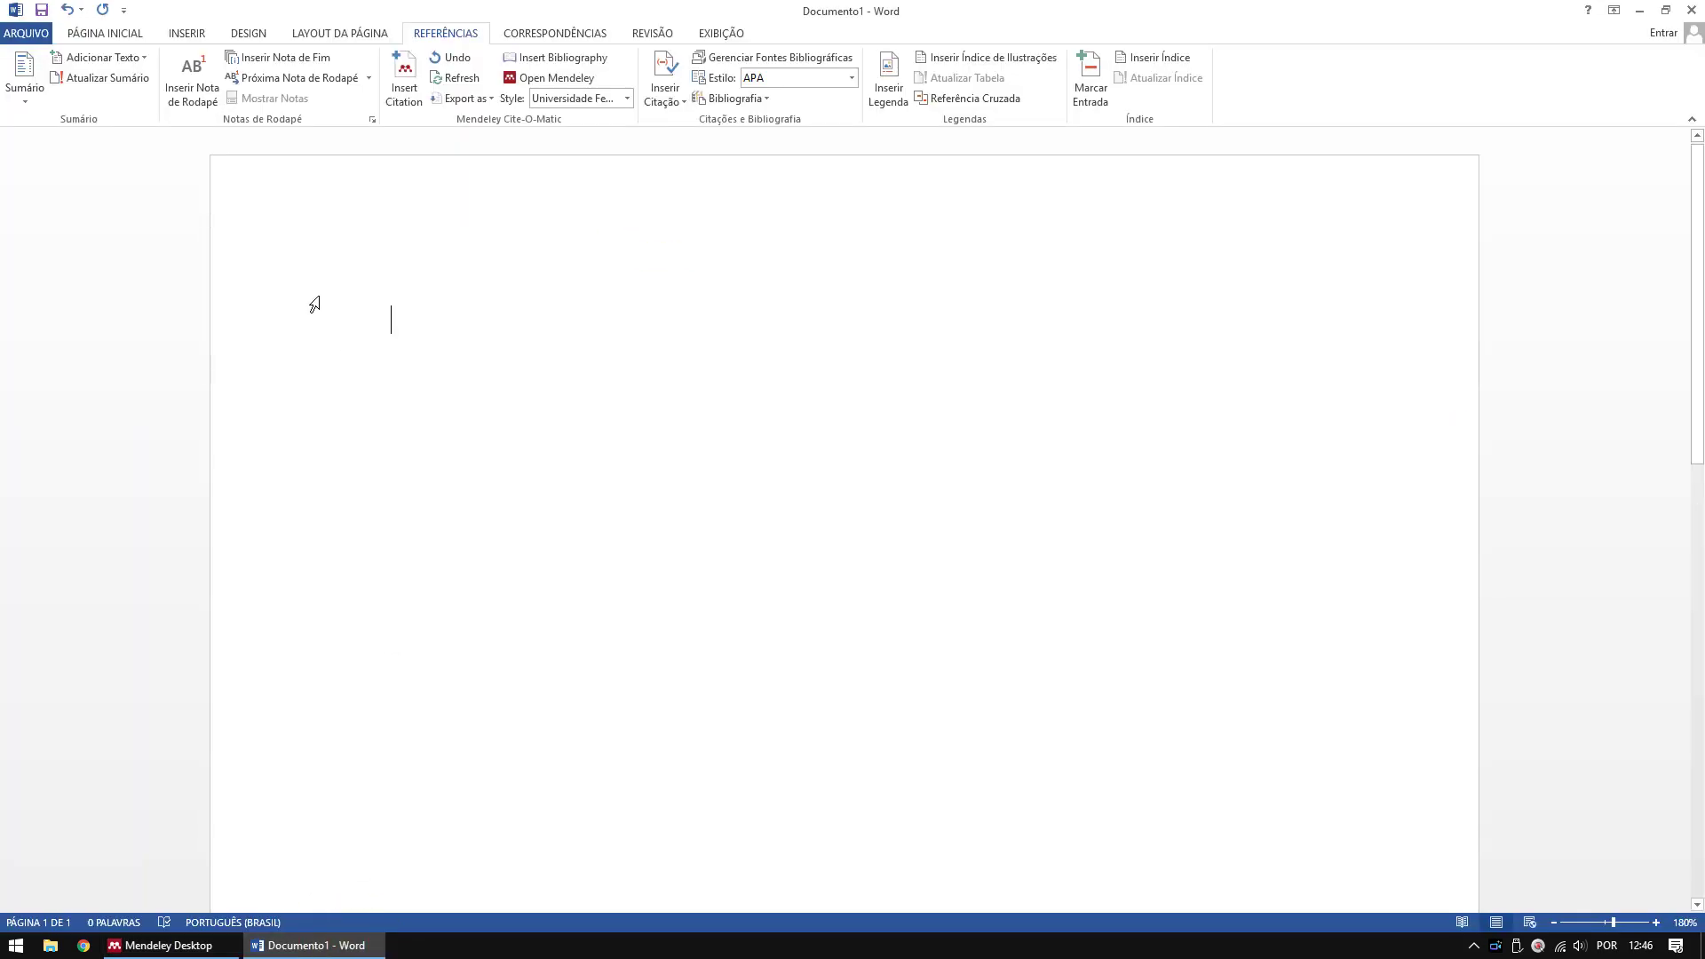
pyautogui.write('=')
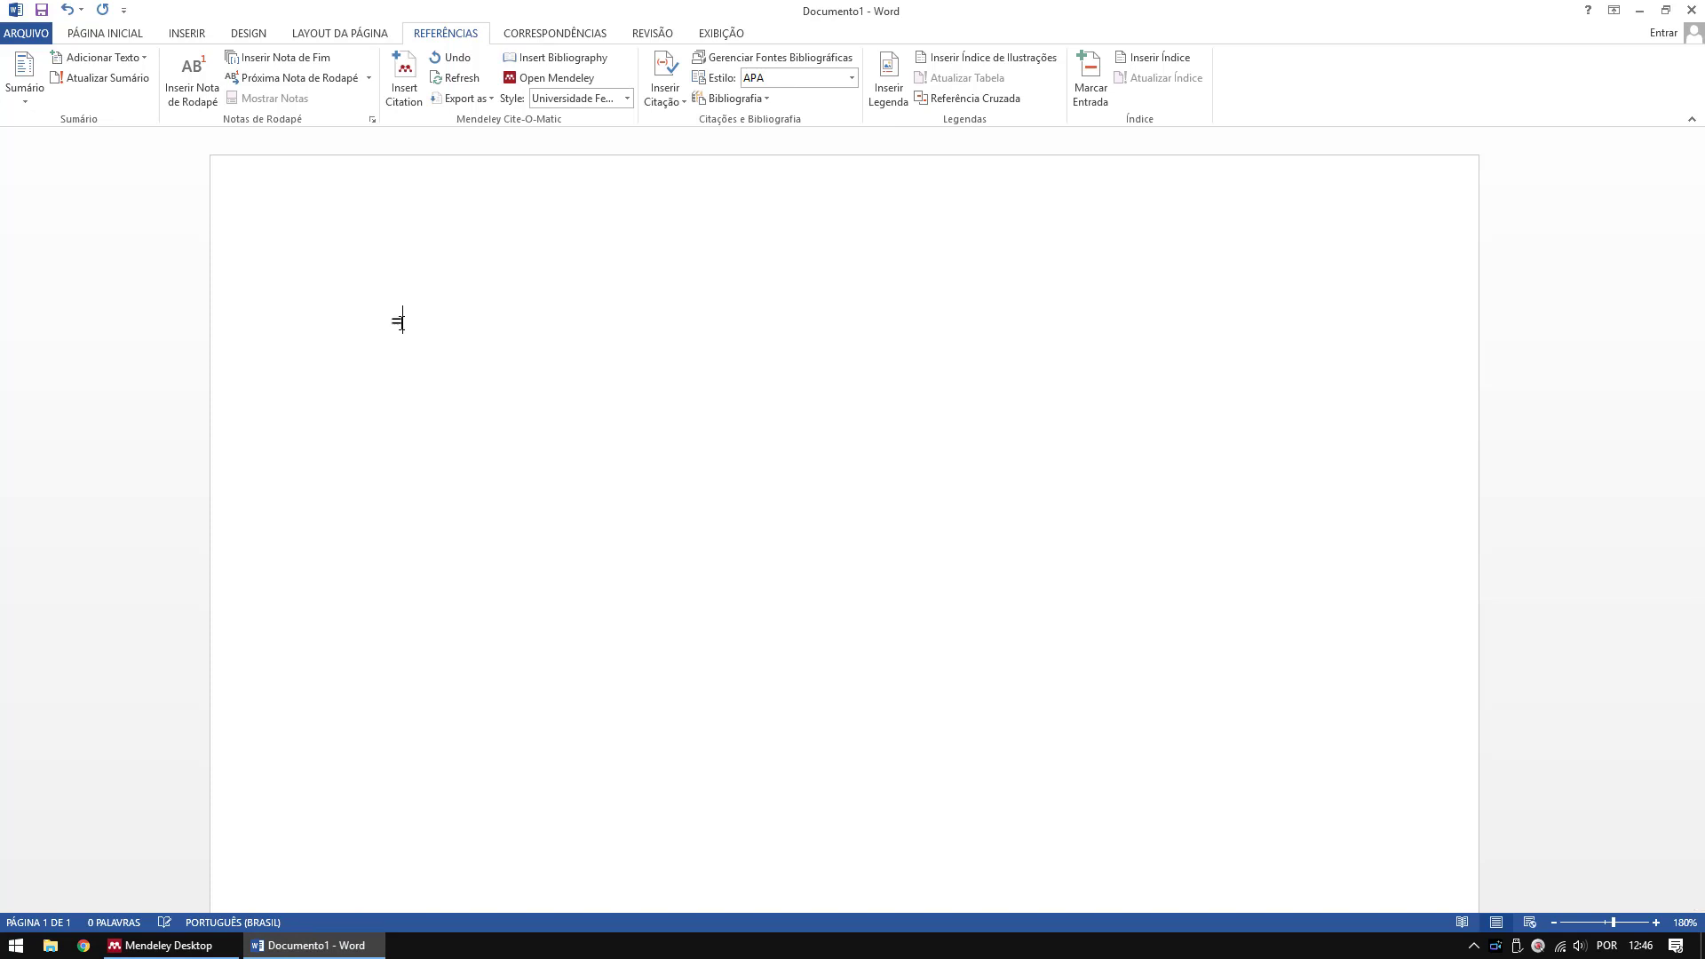
pyautogui.write('rand(1,3')
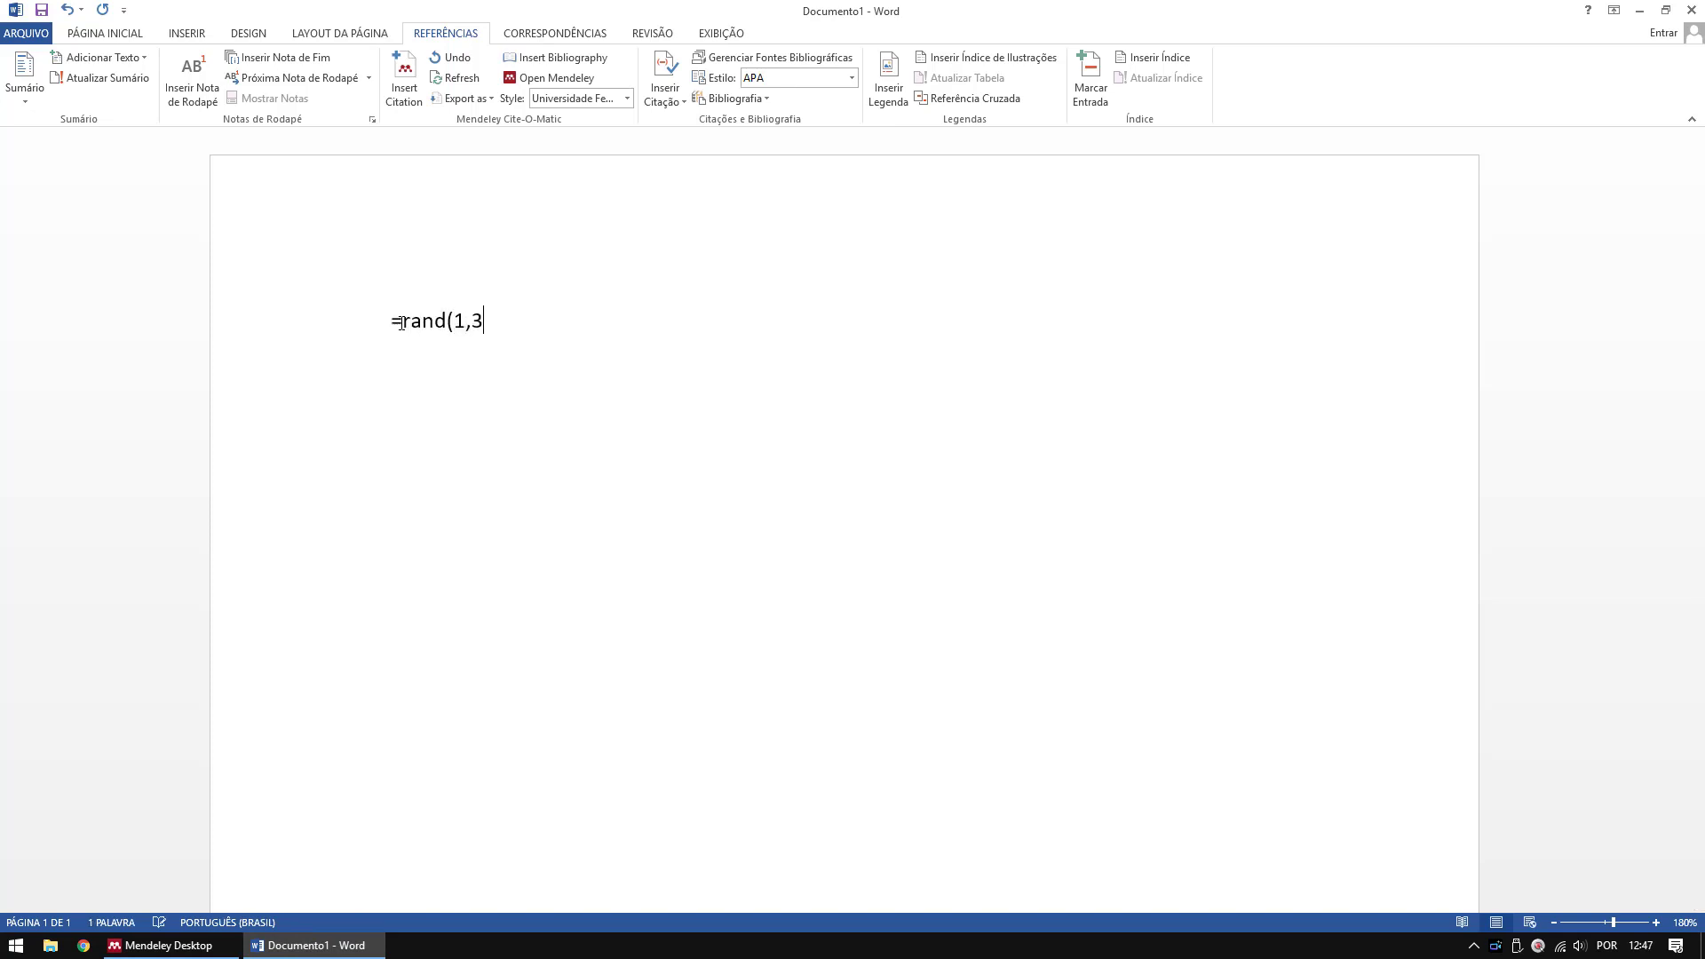
pyautogui.write(')')
pyautogui.press('Return')
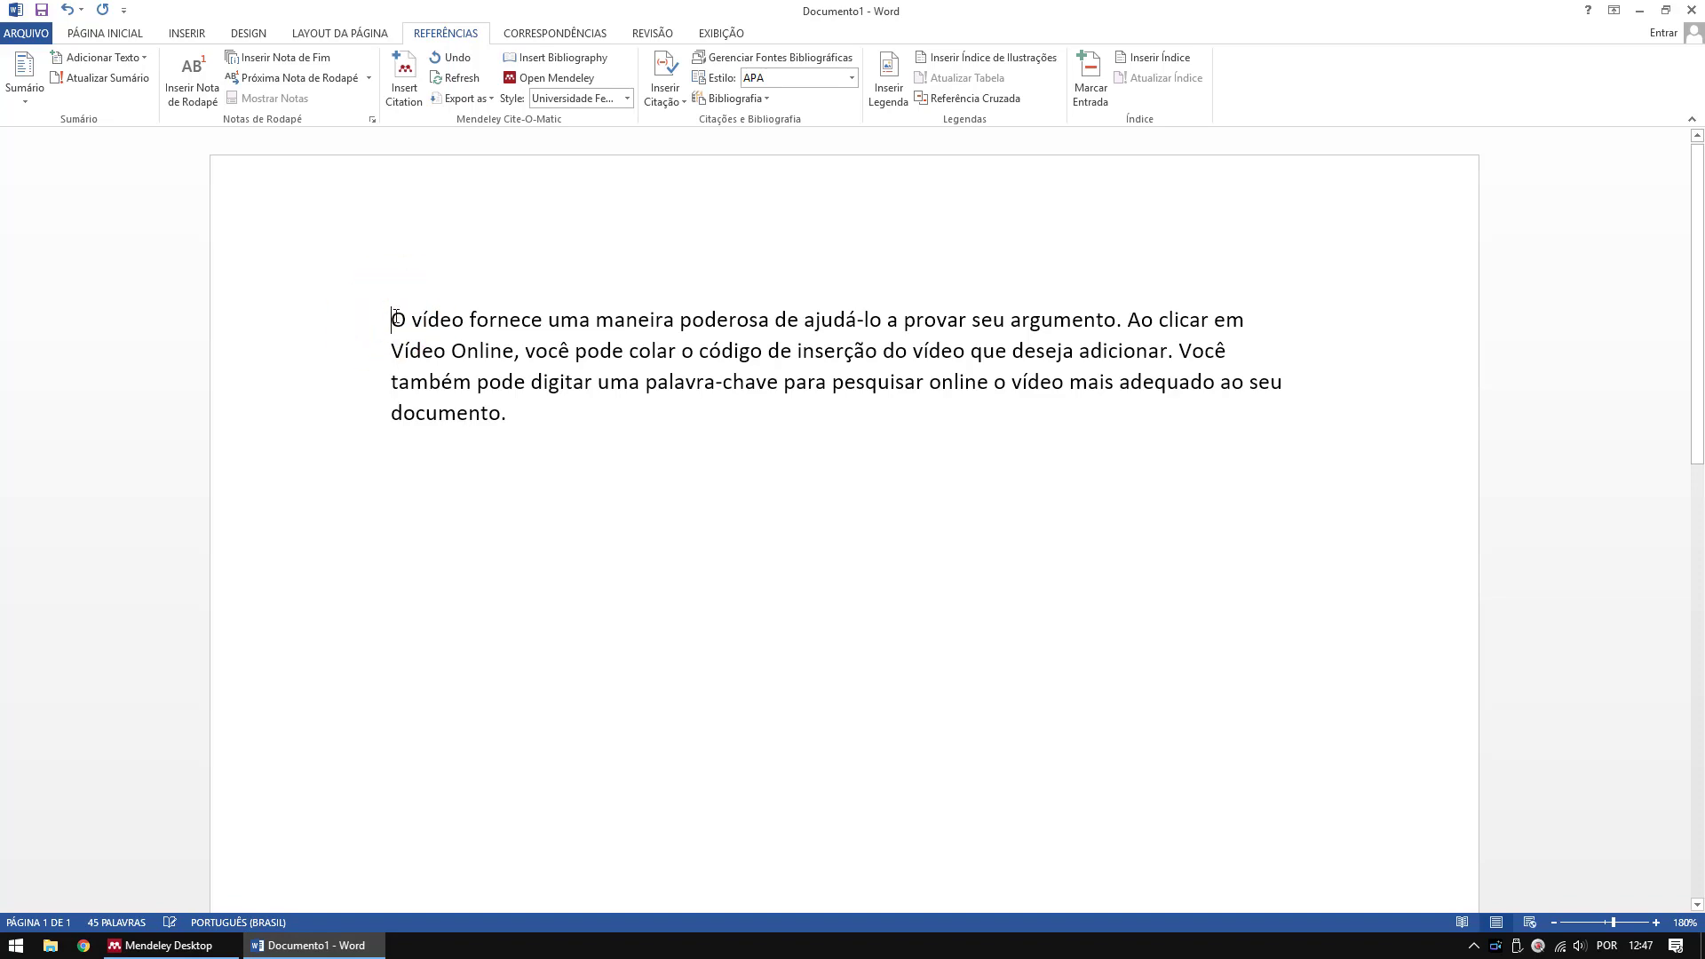
# Step: Replace the filler paragraph's final period with a Mendeley citation of the 2020 article "How Brazil can hold back COVID-19"
pyautogui.click(193, 949)
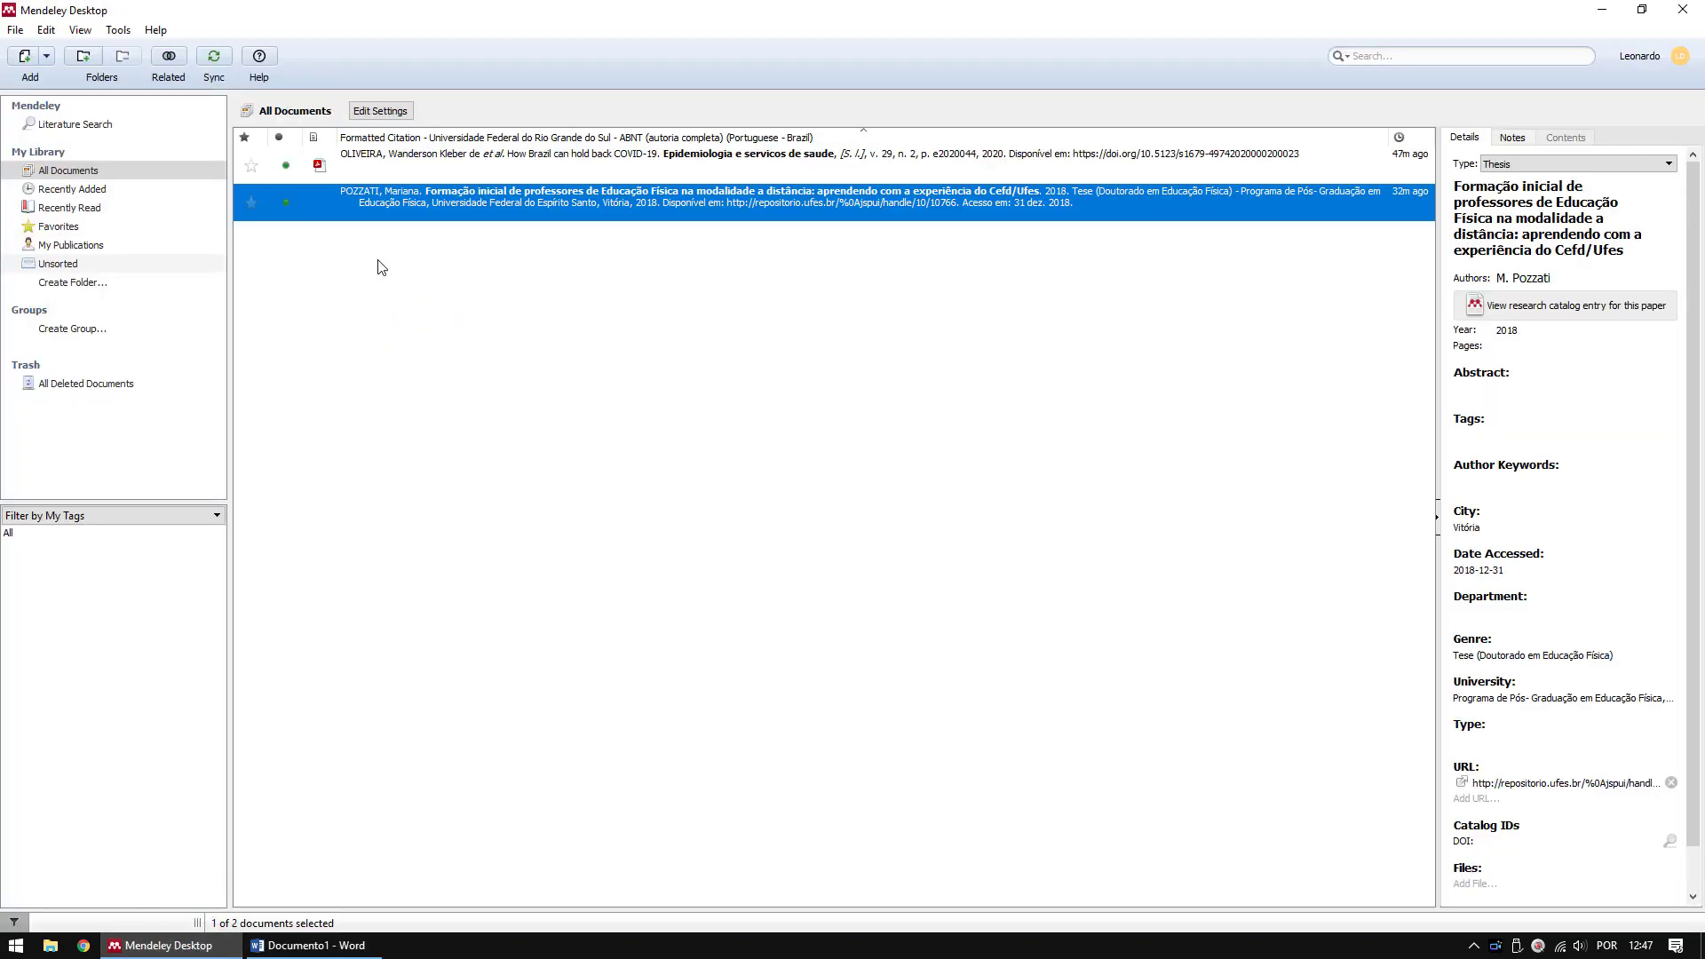
pyautogui.click(388, 172)
pyautogui.click(326, 947)
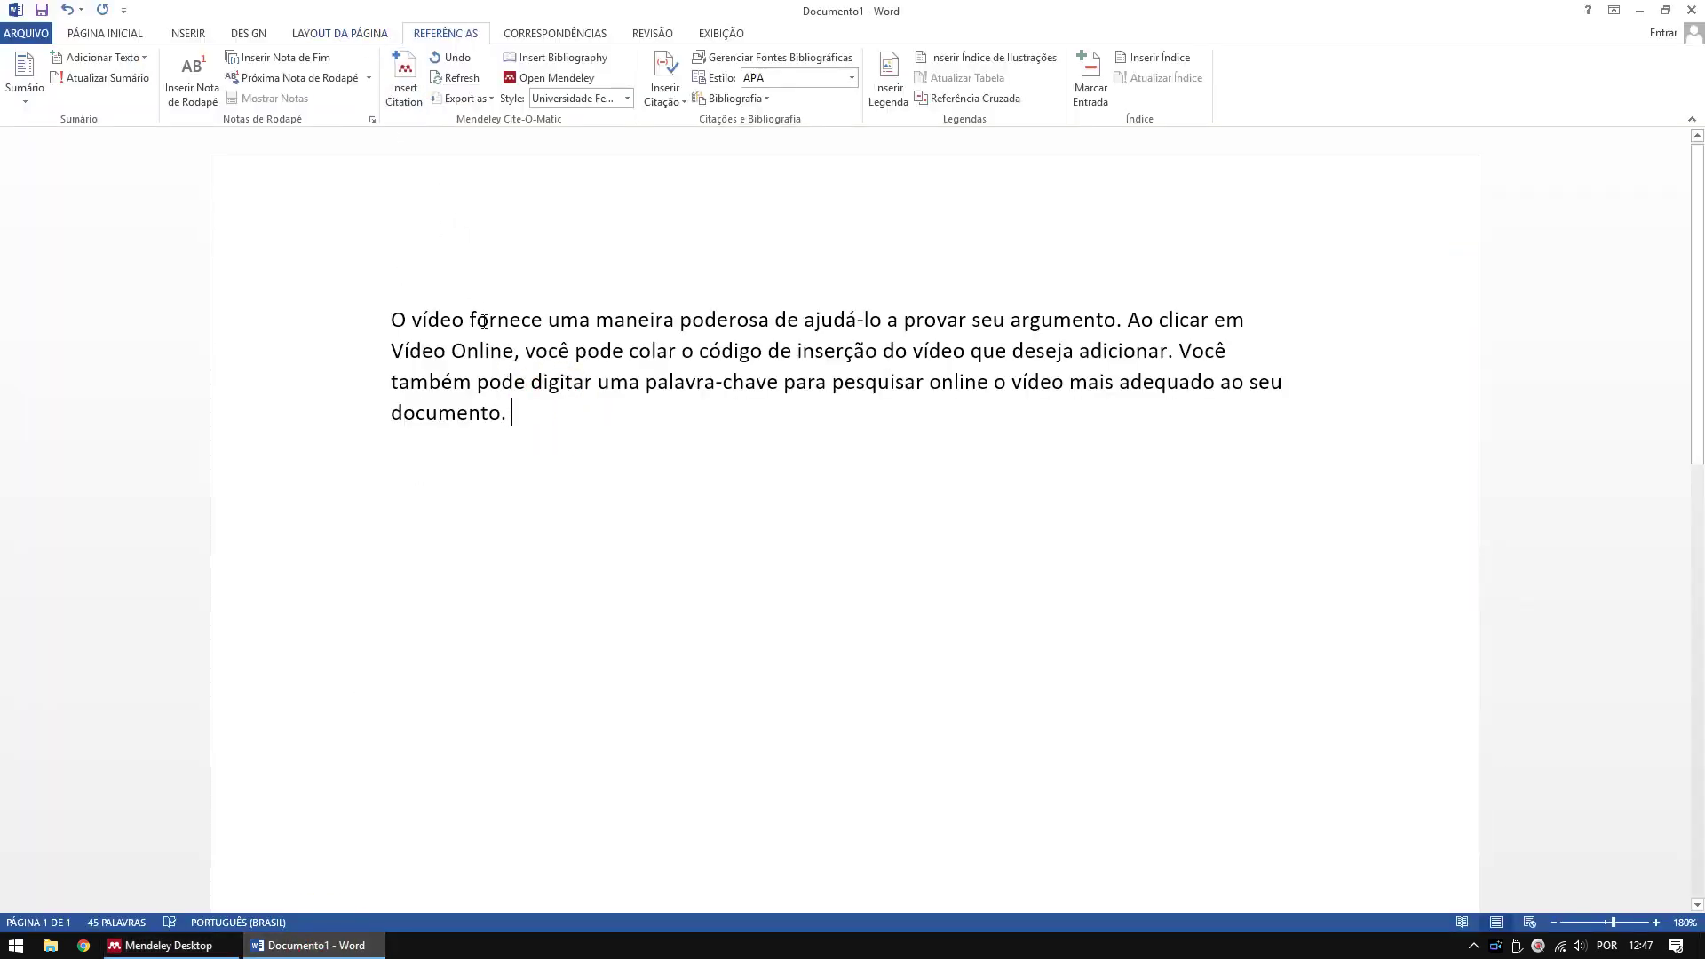
pyautogui.press('BackSpace')
pyautogui.press('BackSpace')
pyautogui.click(404, 80)
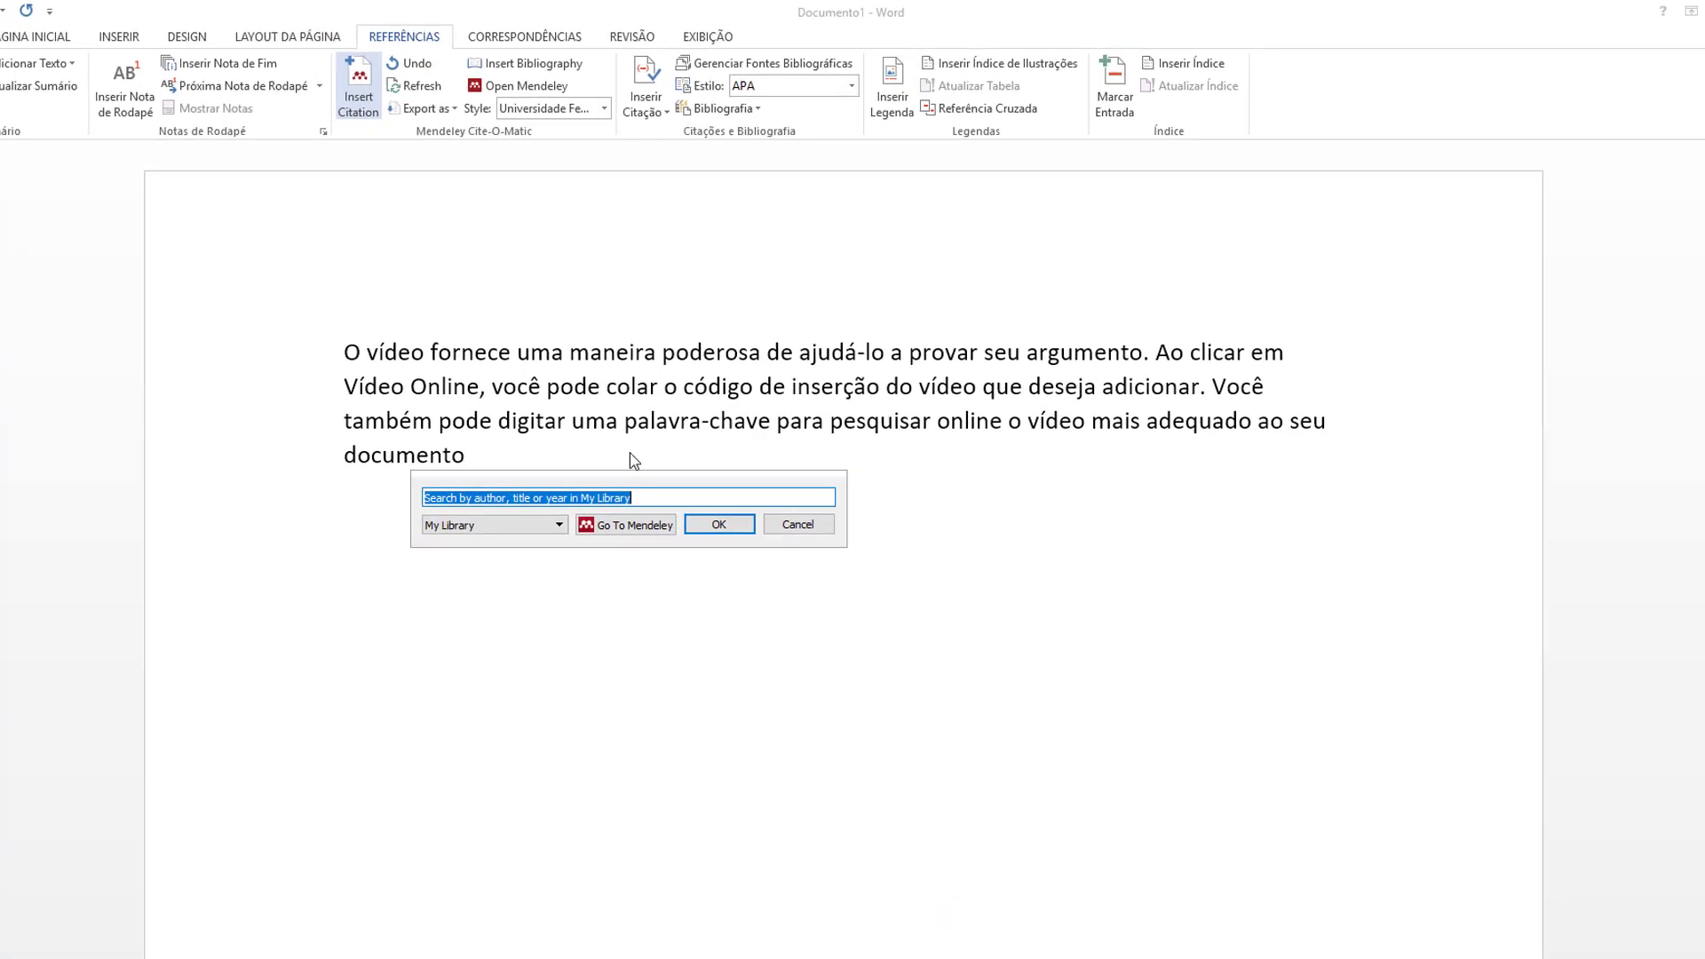
pyautogui.write('Oliveira')
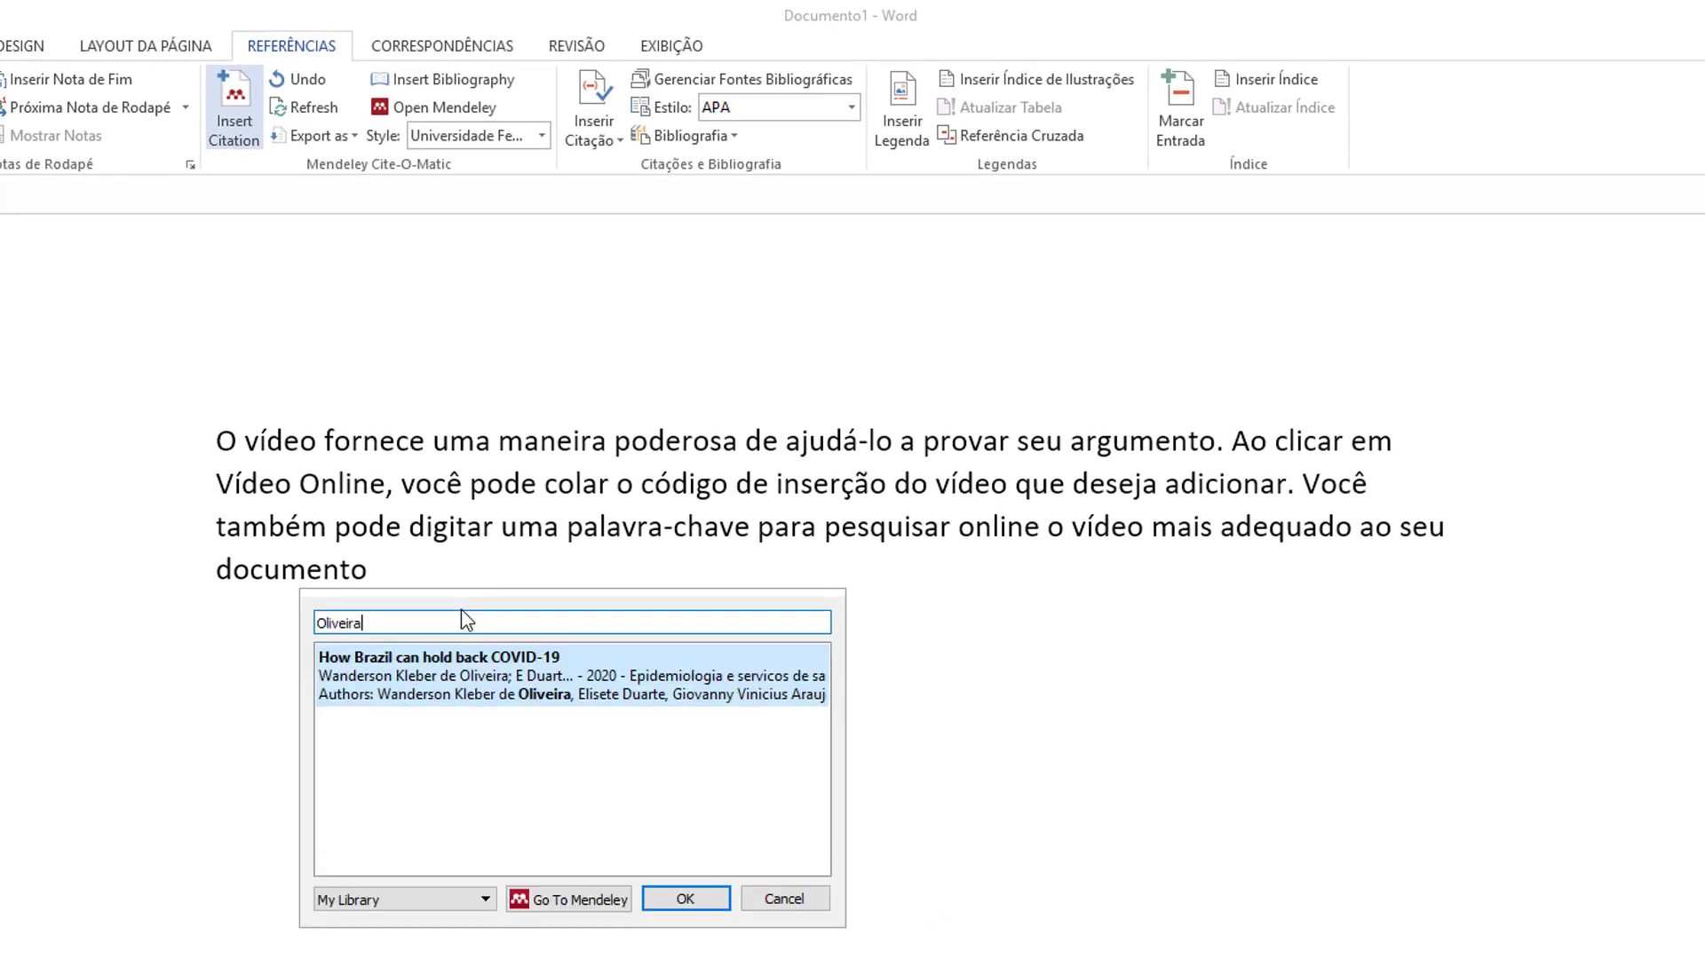
pyautogui.click(432, 671)
pyautogui.click(715, 664)
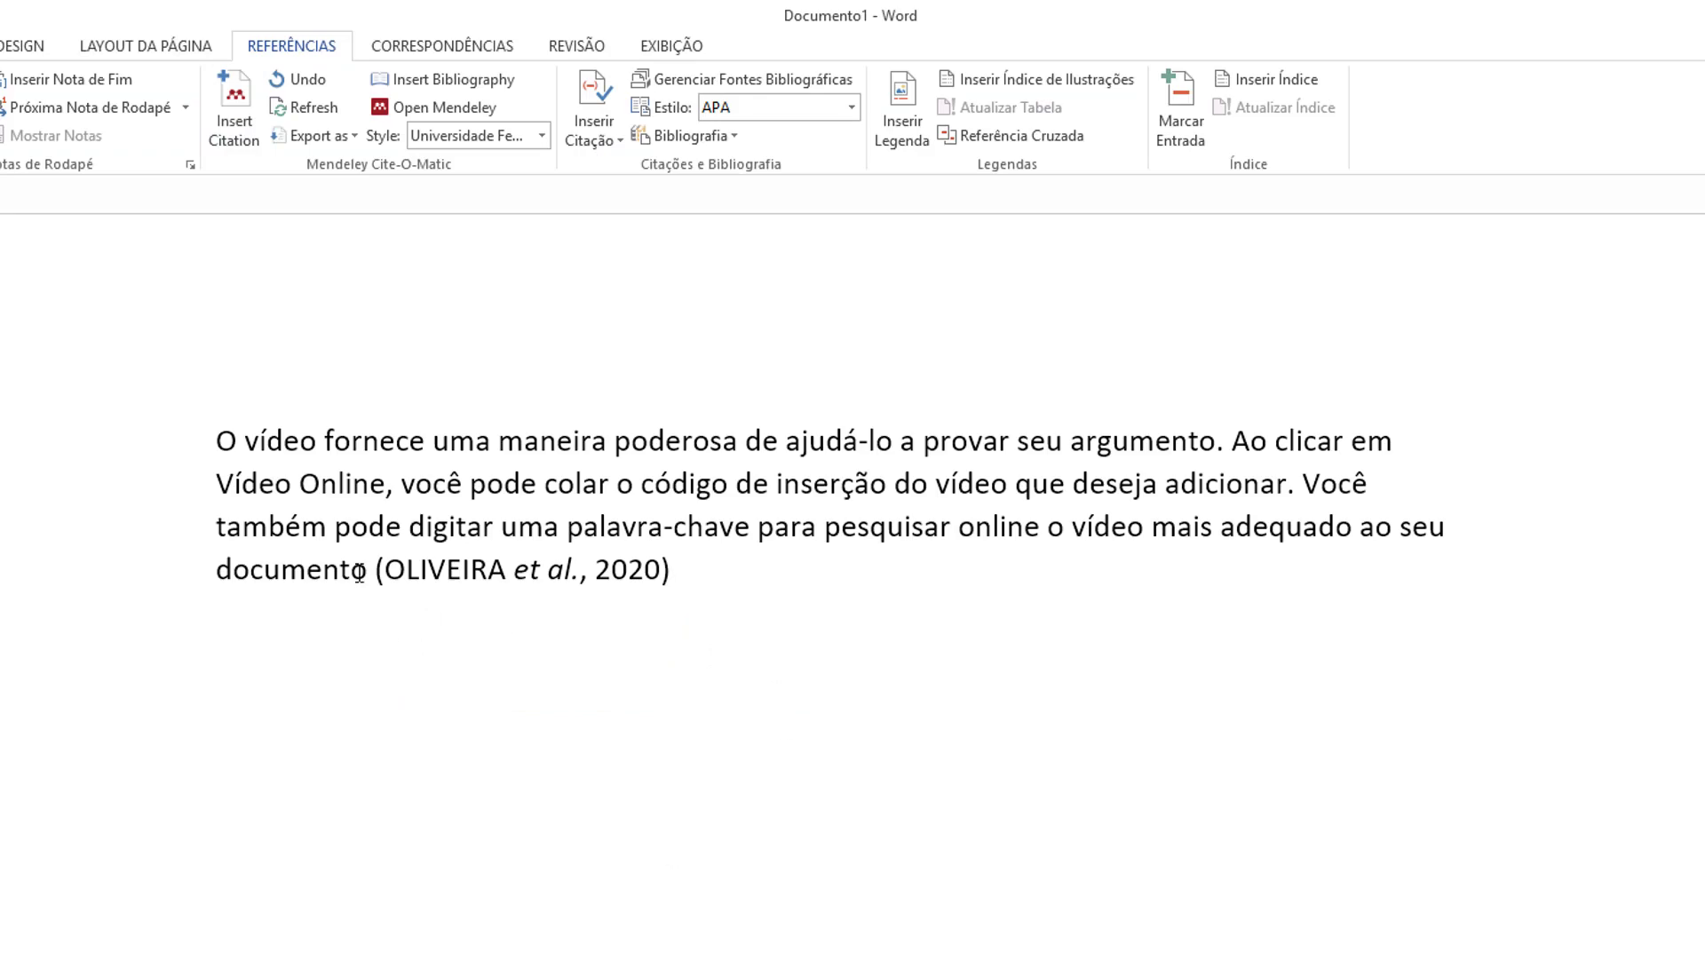
# Step: Generate a second filler paragraph with =rand(1,3), leaving an empty line below the first cited paragraph
pyautogui.press('Return')
pyautogui.press('Return')
pyautogui.write('=rand(1')
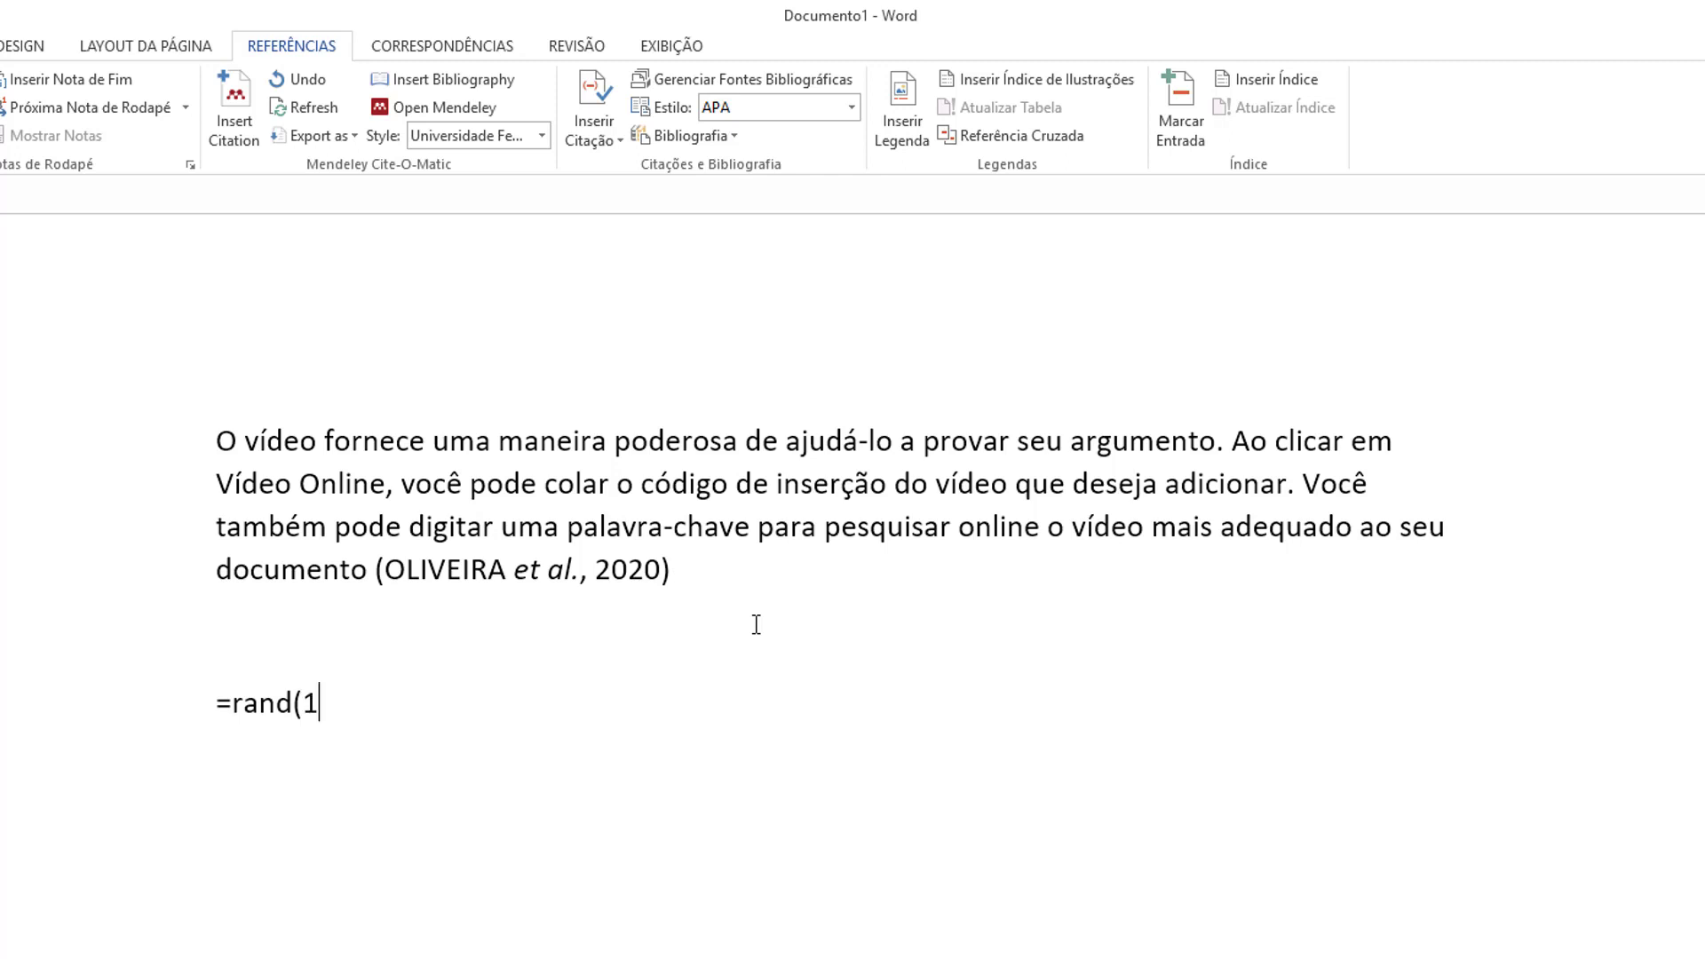
pyautogui.write(',3)')
pyautogui.press('Return')
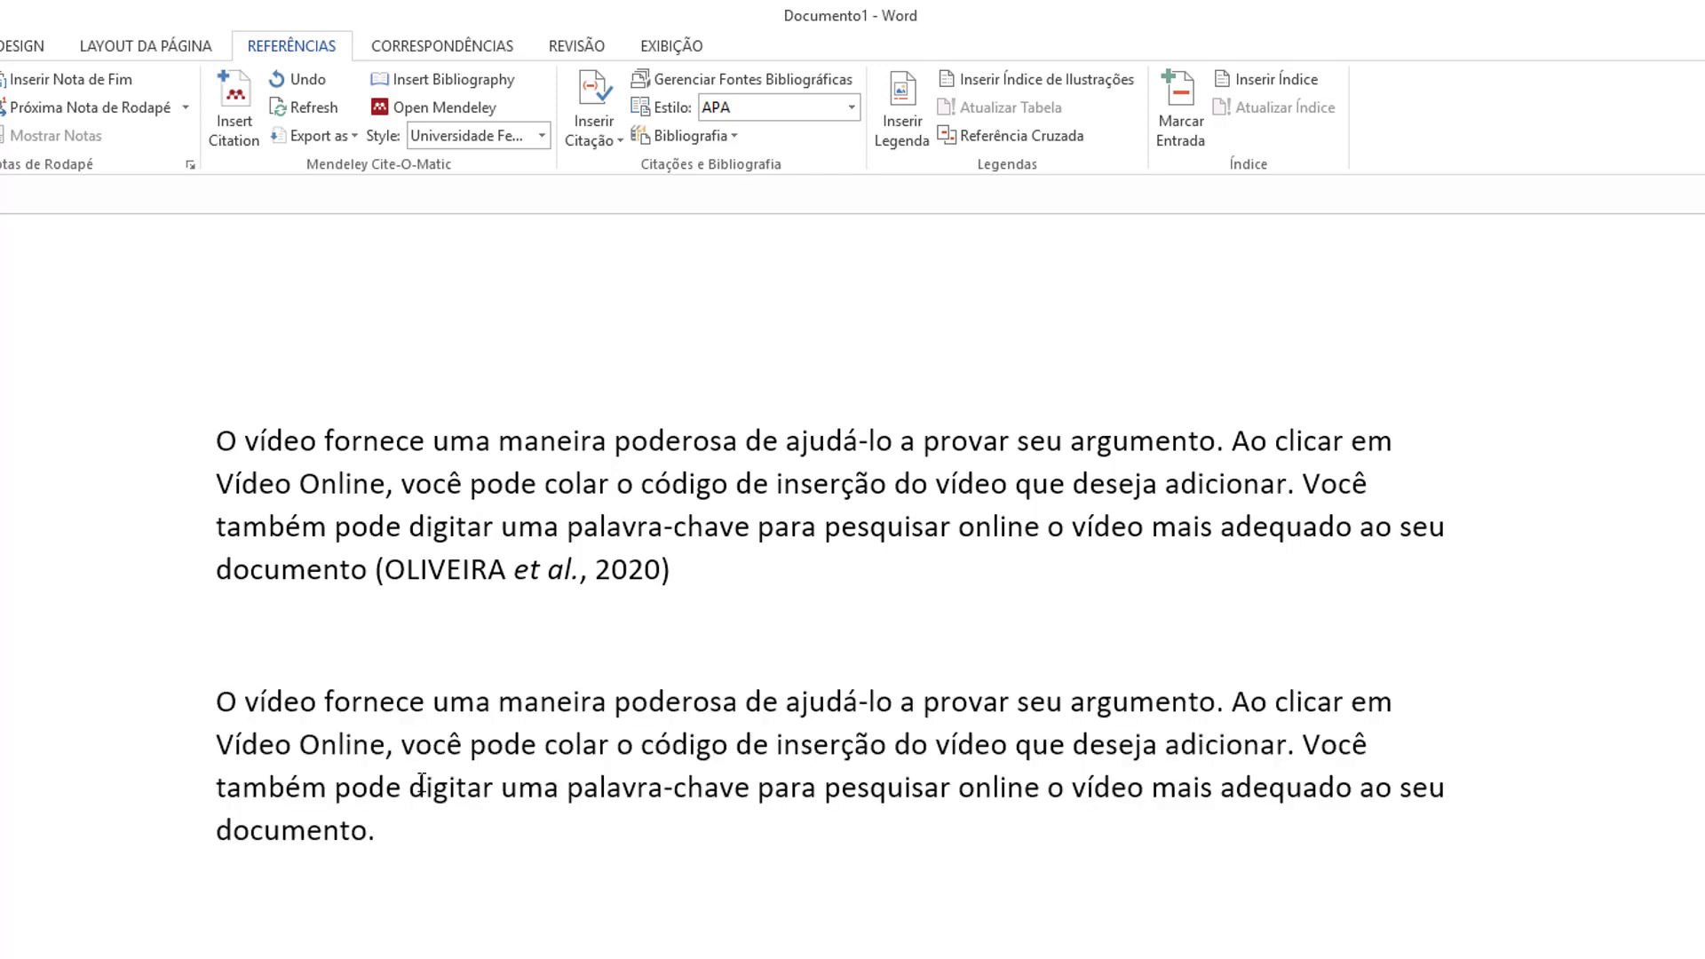
# Step: Replace the second paragraph's final period with a Mendeley citation of the 2018 thesis "Formação inicial de professores de Educação Física na modalidade a distância"
pyautogui.click(395, 824)
pyautogui.press('BackSpace')
pyautogui.click(236, 102)
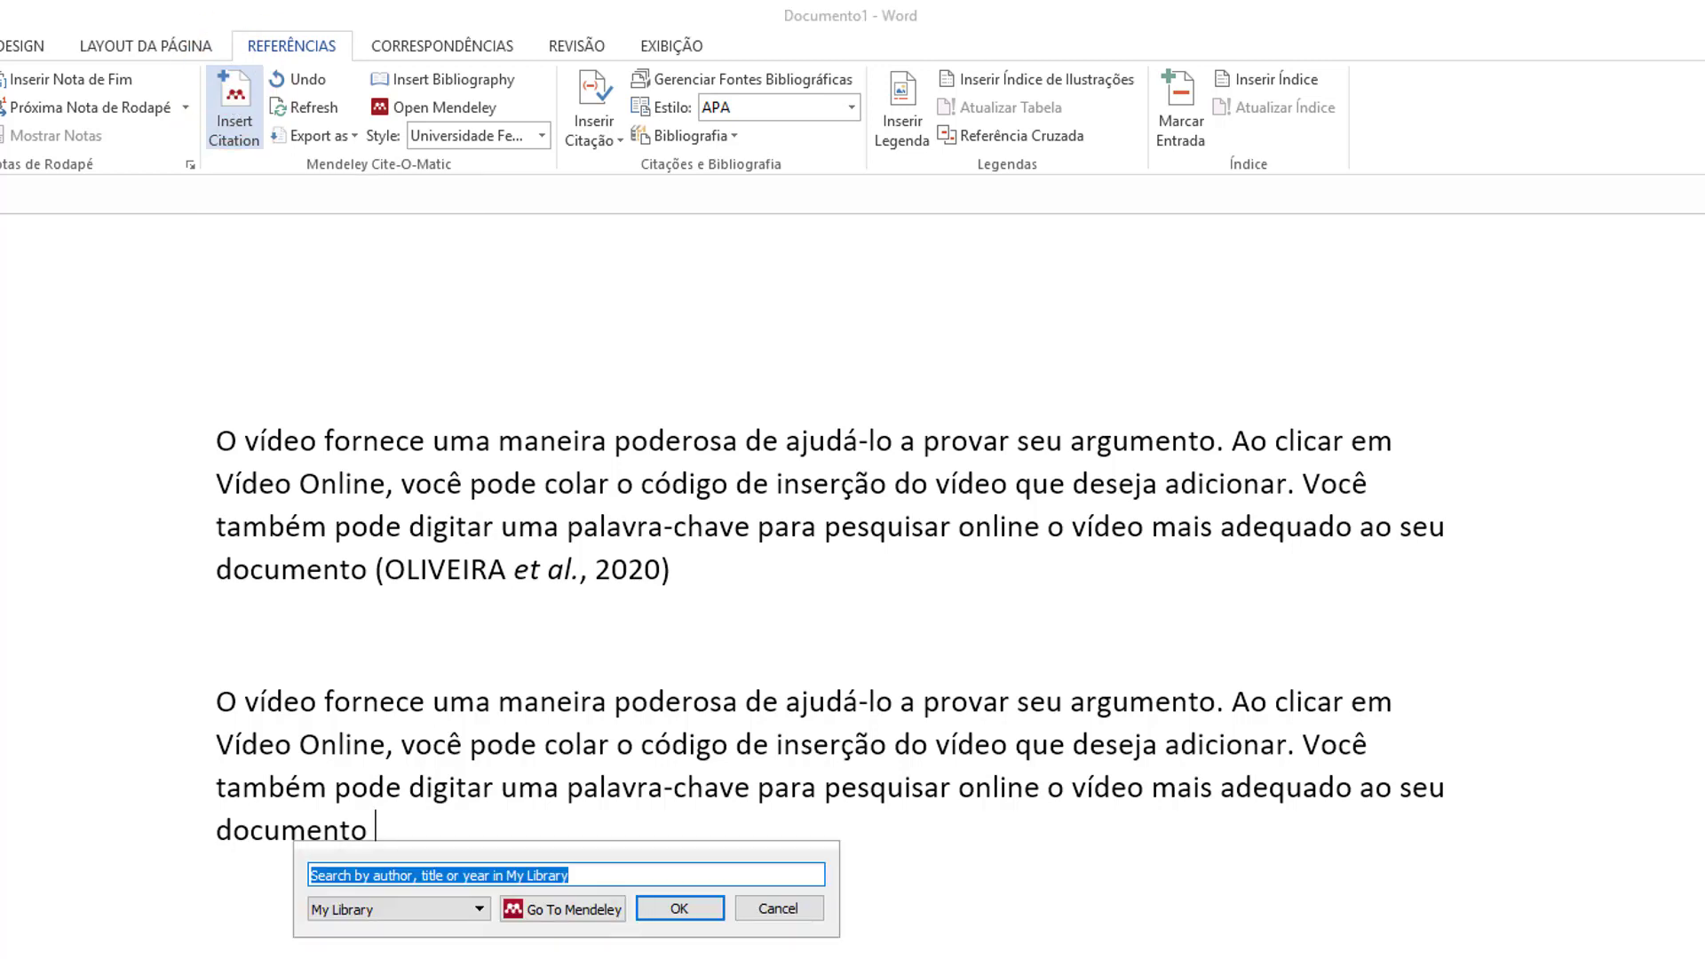
pyautogui.click(545, 854)
pyautogui.write('poz')
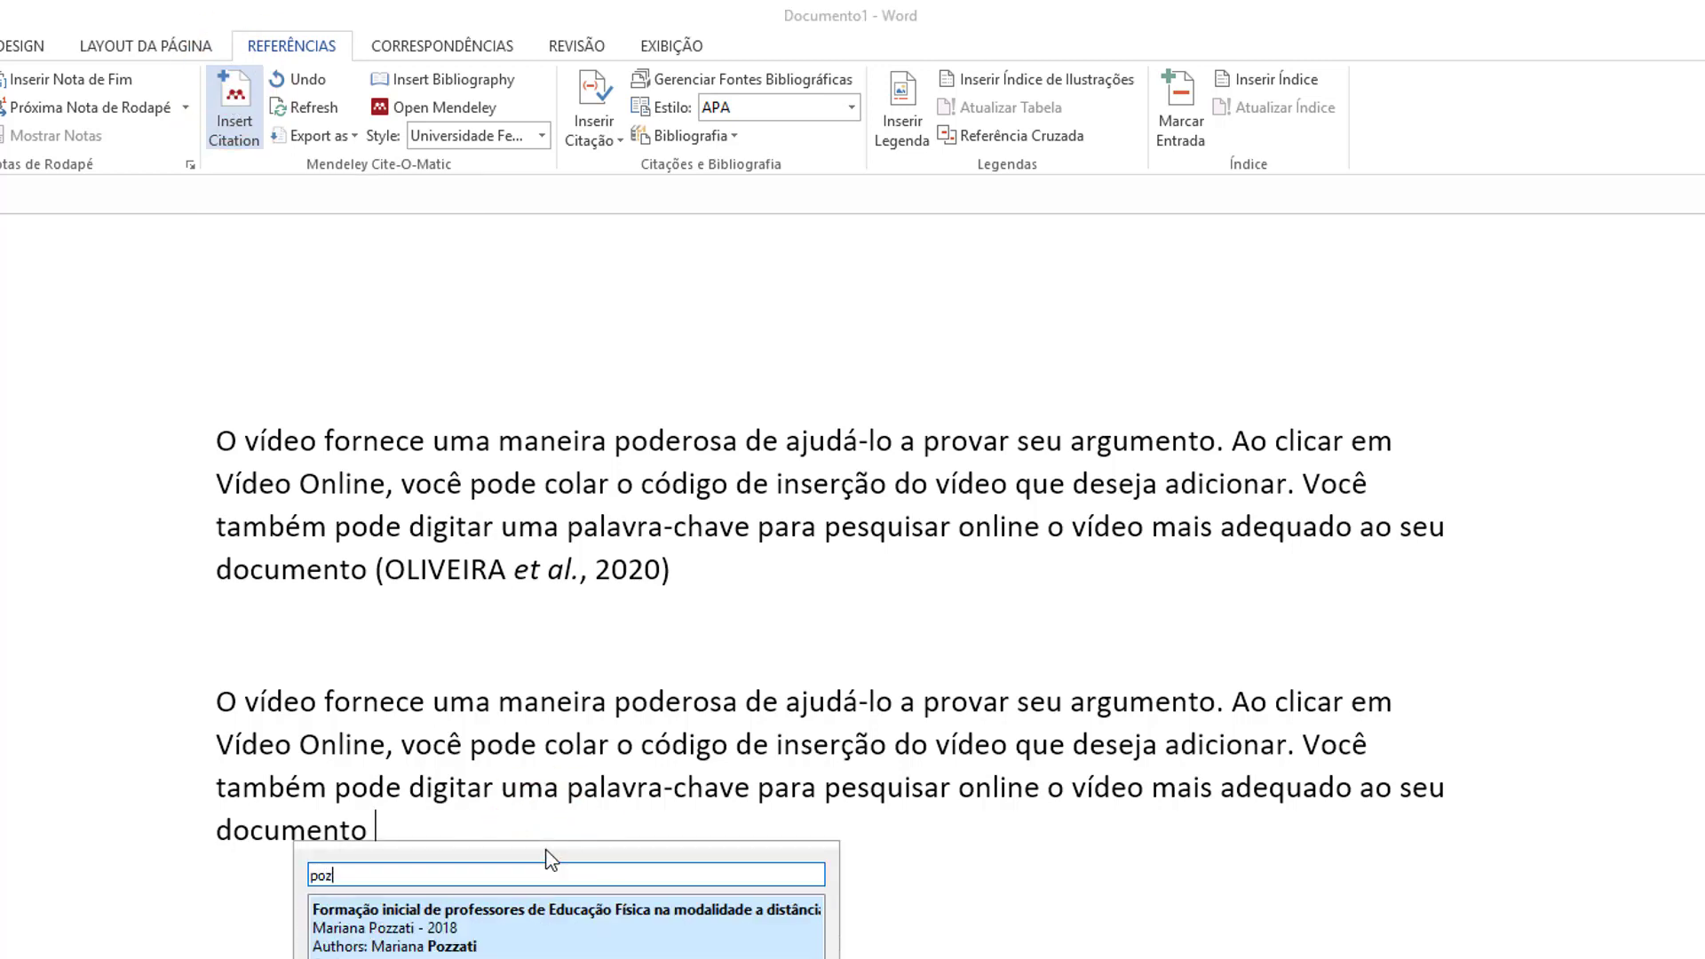
pyautogui.click(432, 914)
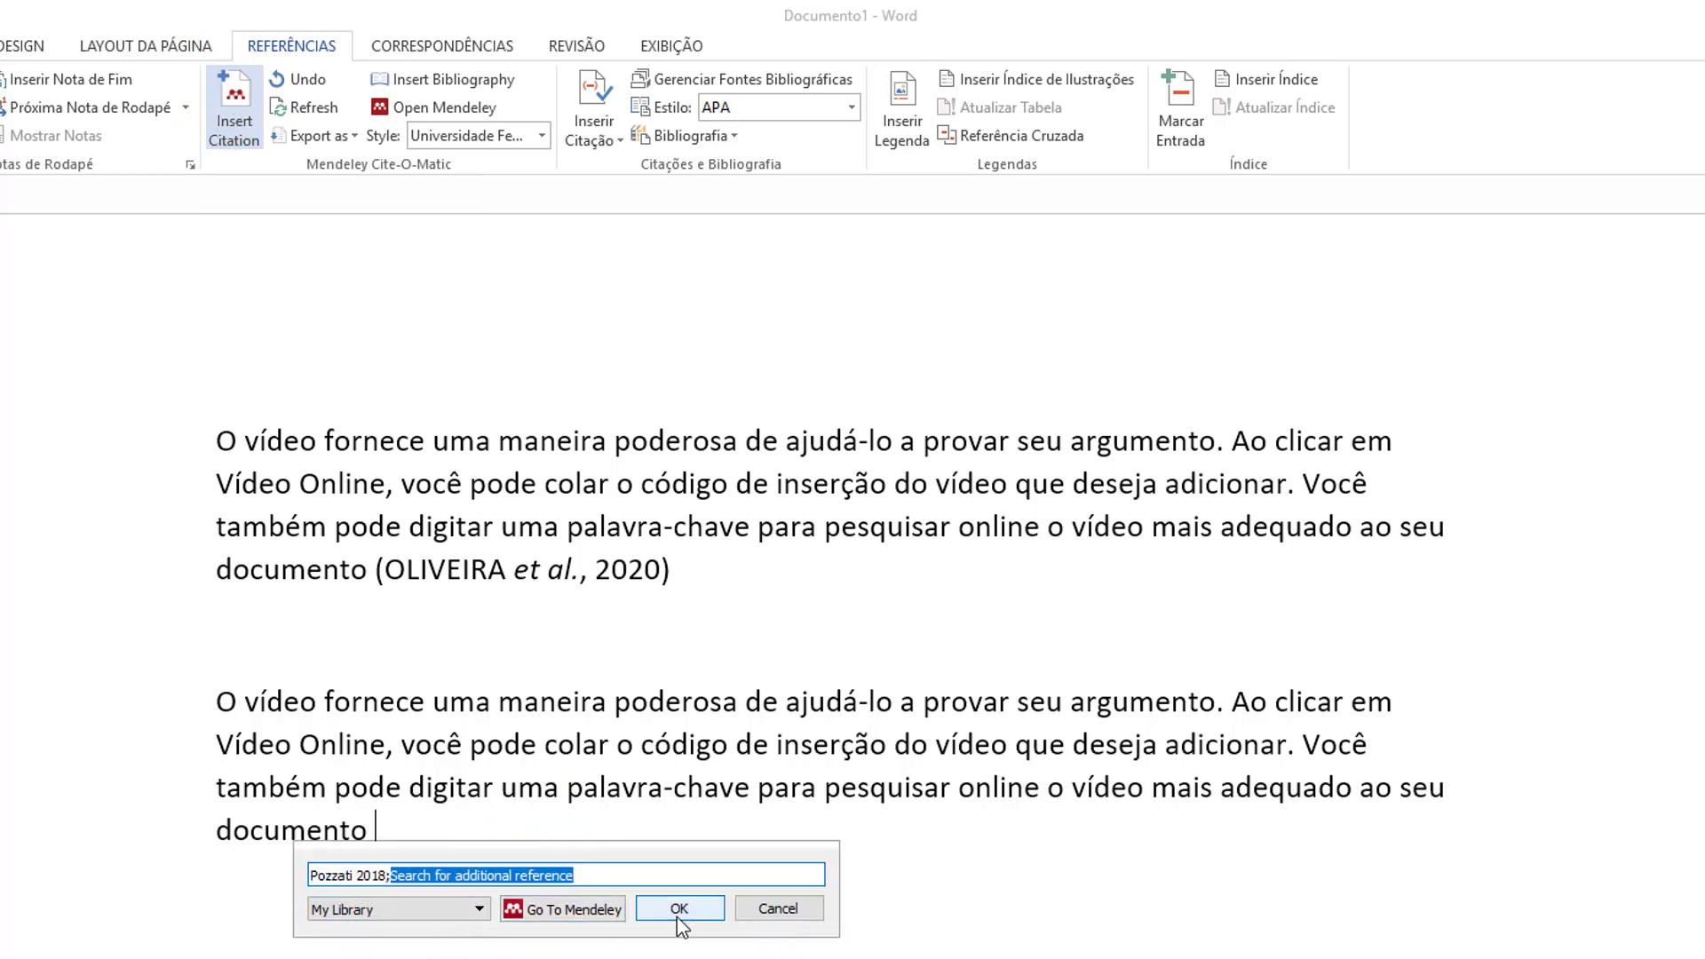
pyautogui.click(683, 919)
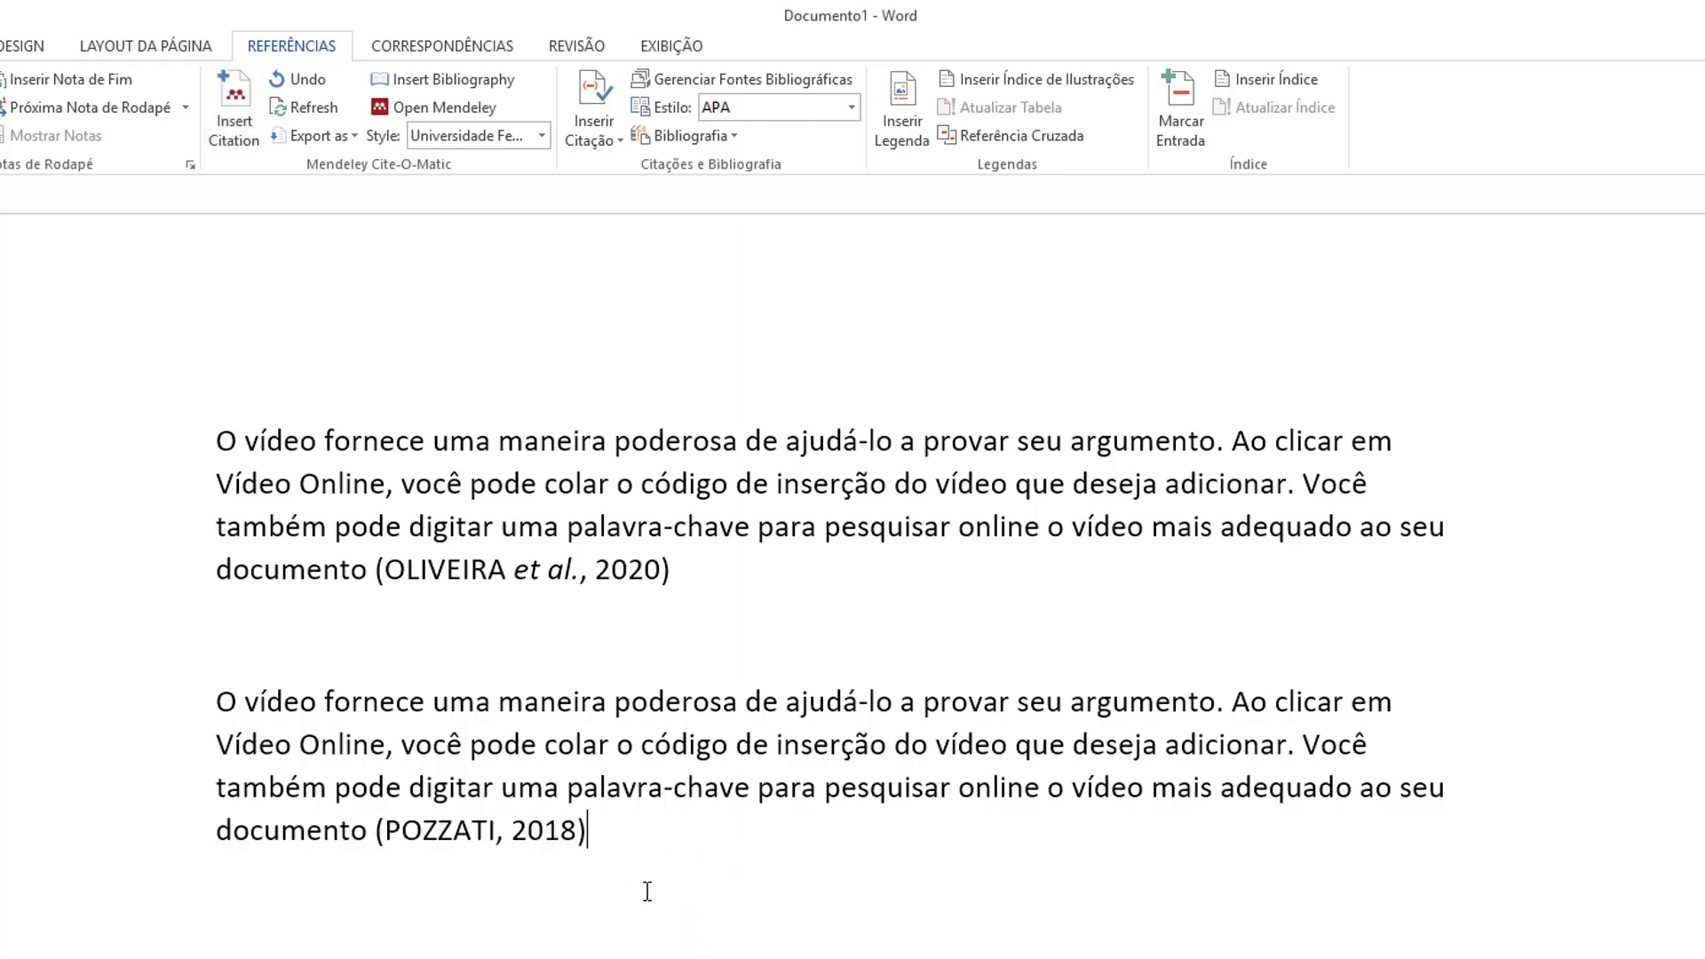
# Step: Add the heading REFERENCIAS below the second paragraph, separated by an empty line
pyautogui.press('Return')
pyautogui.press('Return')
pyautogui.write('REF')
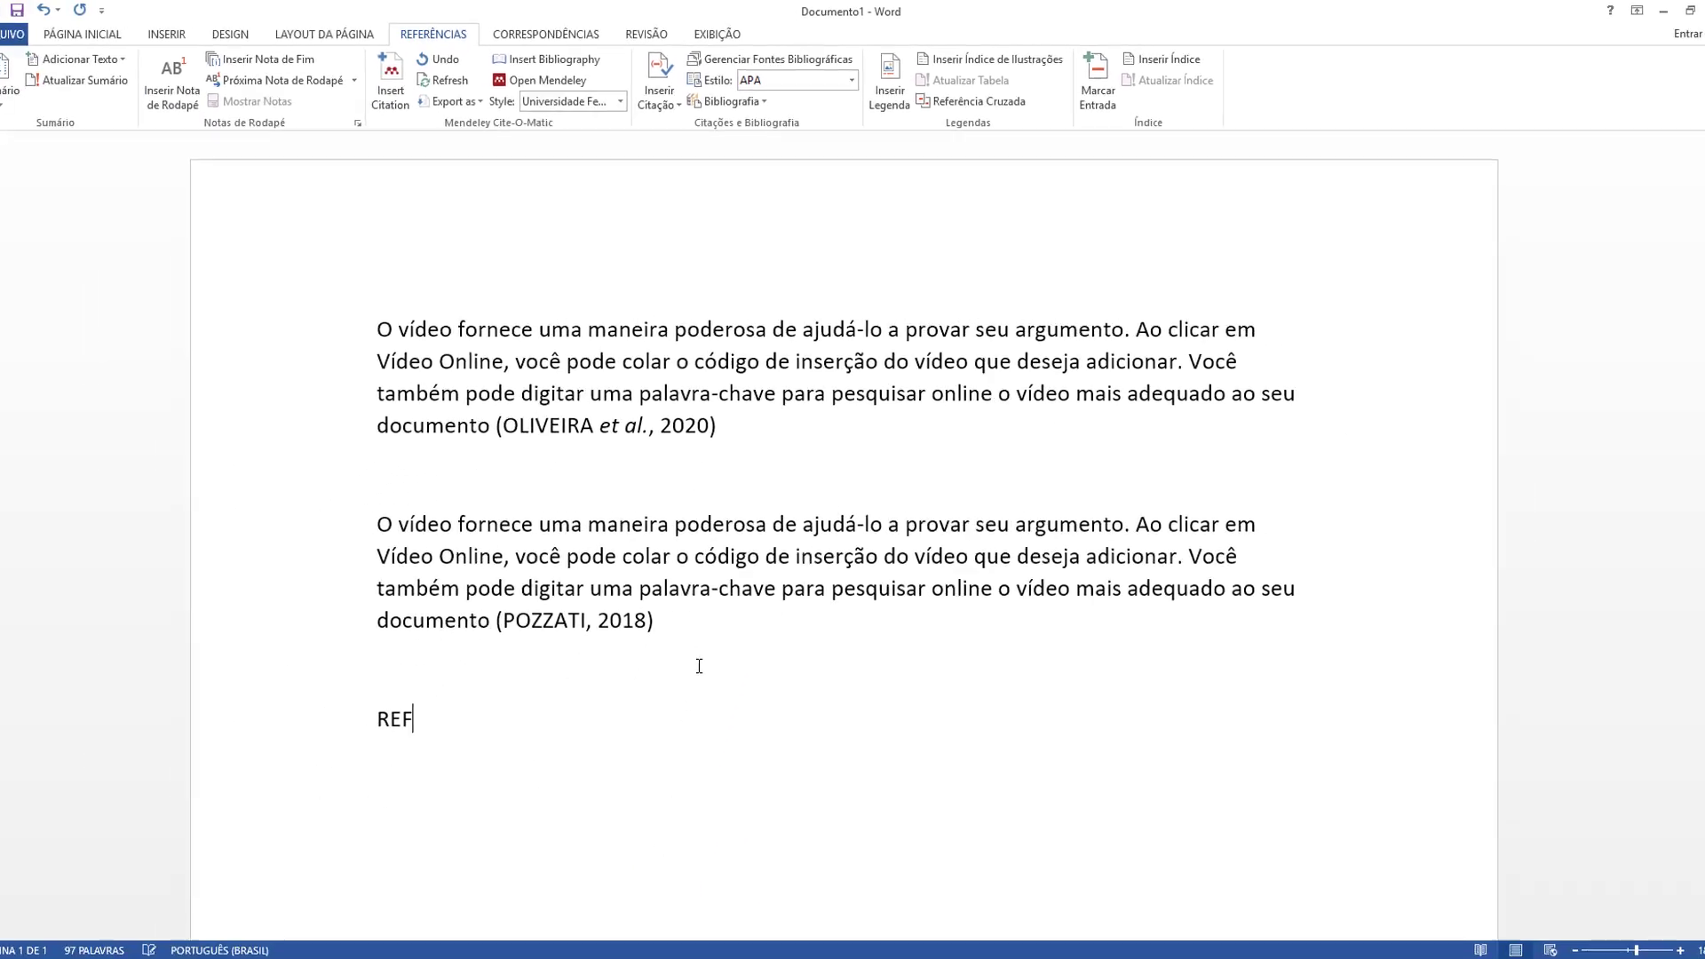
pyautogui.write('E')
pyautogui.write('RENCIAS')
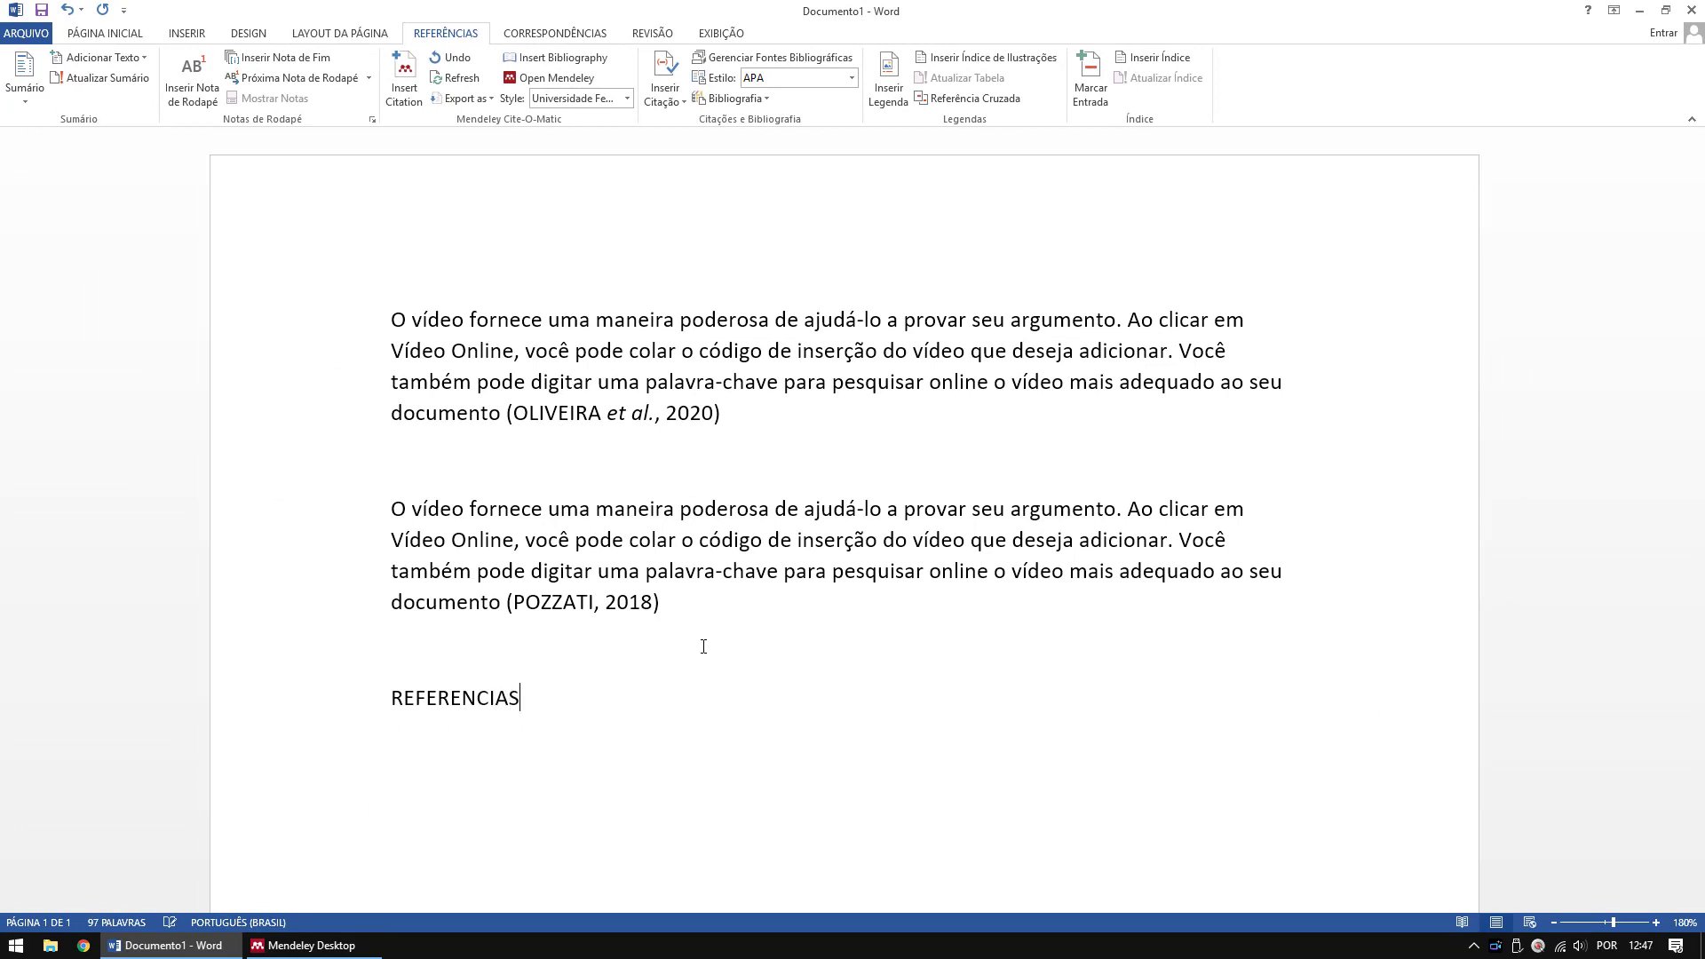
# Step: Insert the Mendeley bibliography on a new line under the REFERENCIAS heading
pyautogui.press('Return')
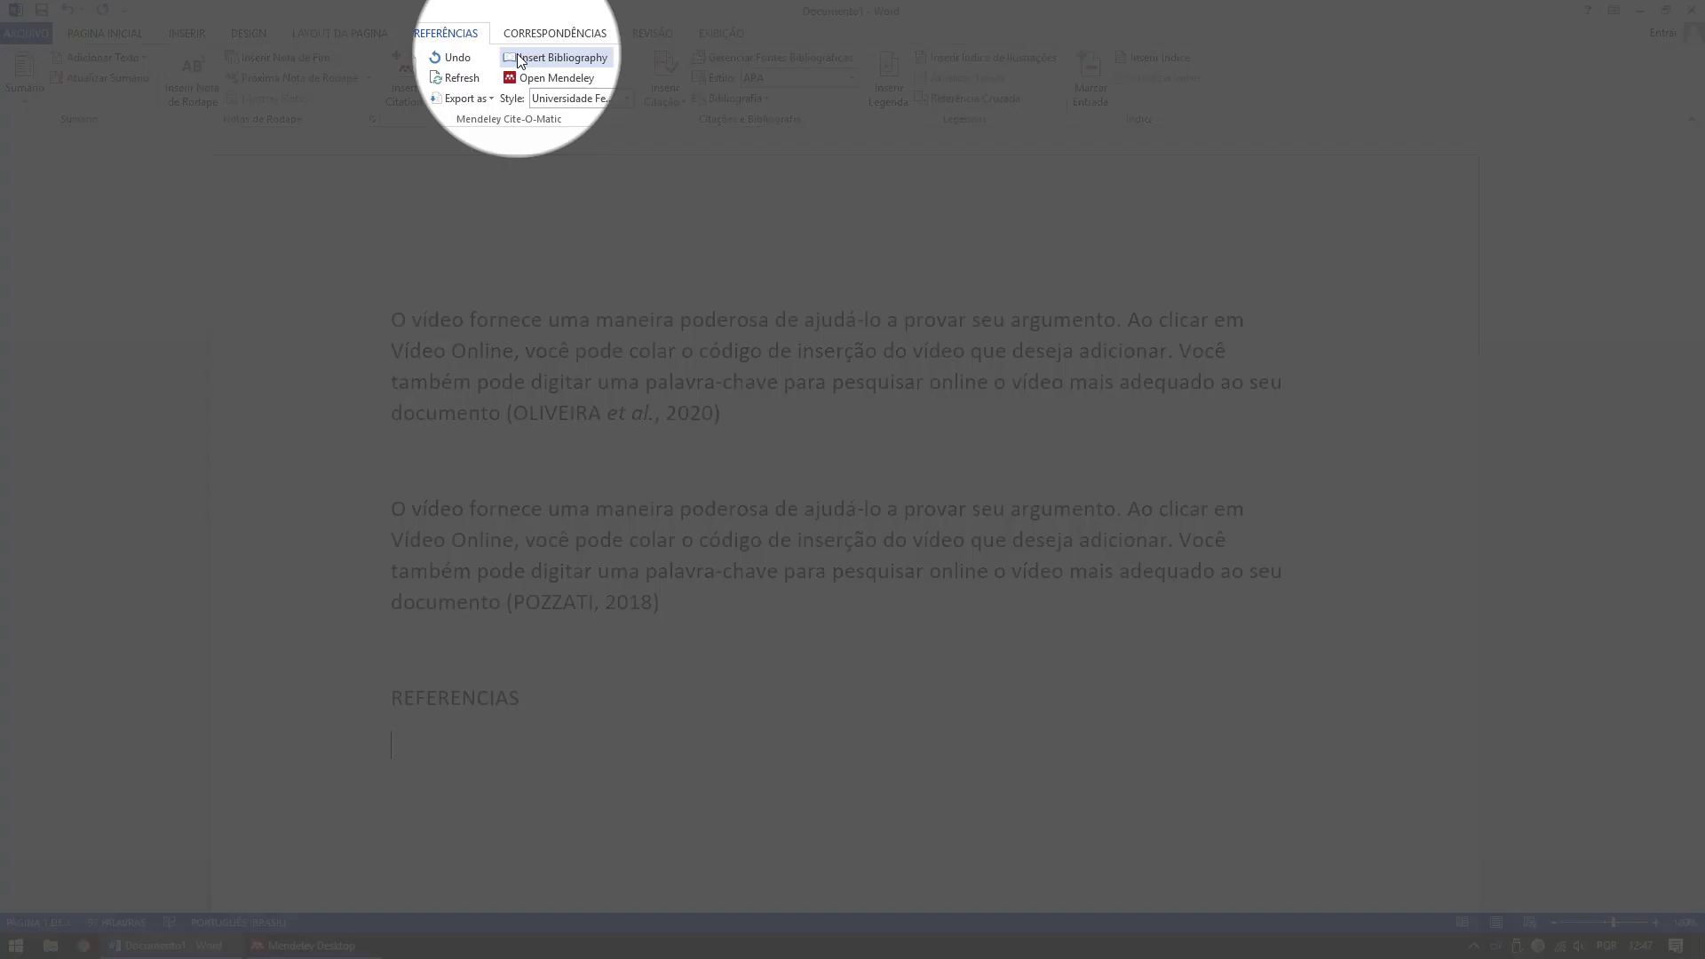
pyautogui.click(522, 59)
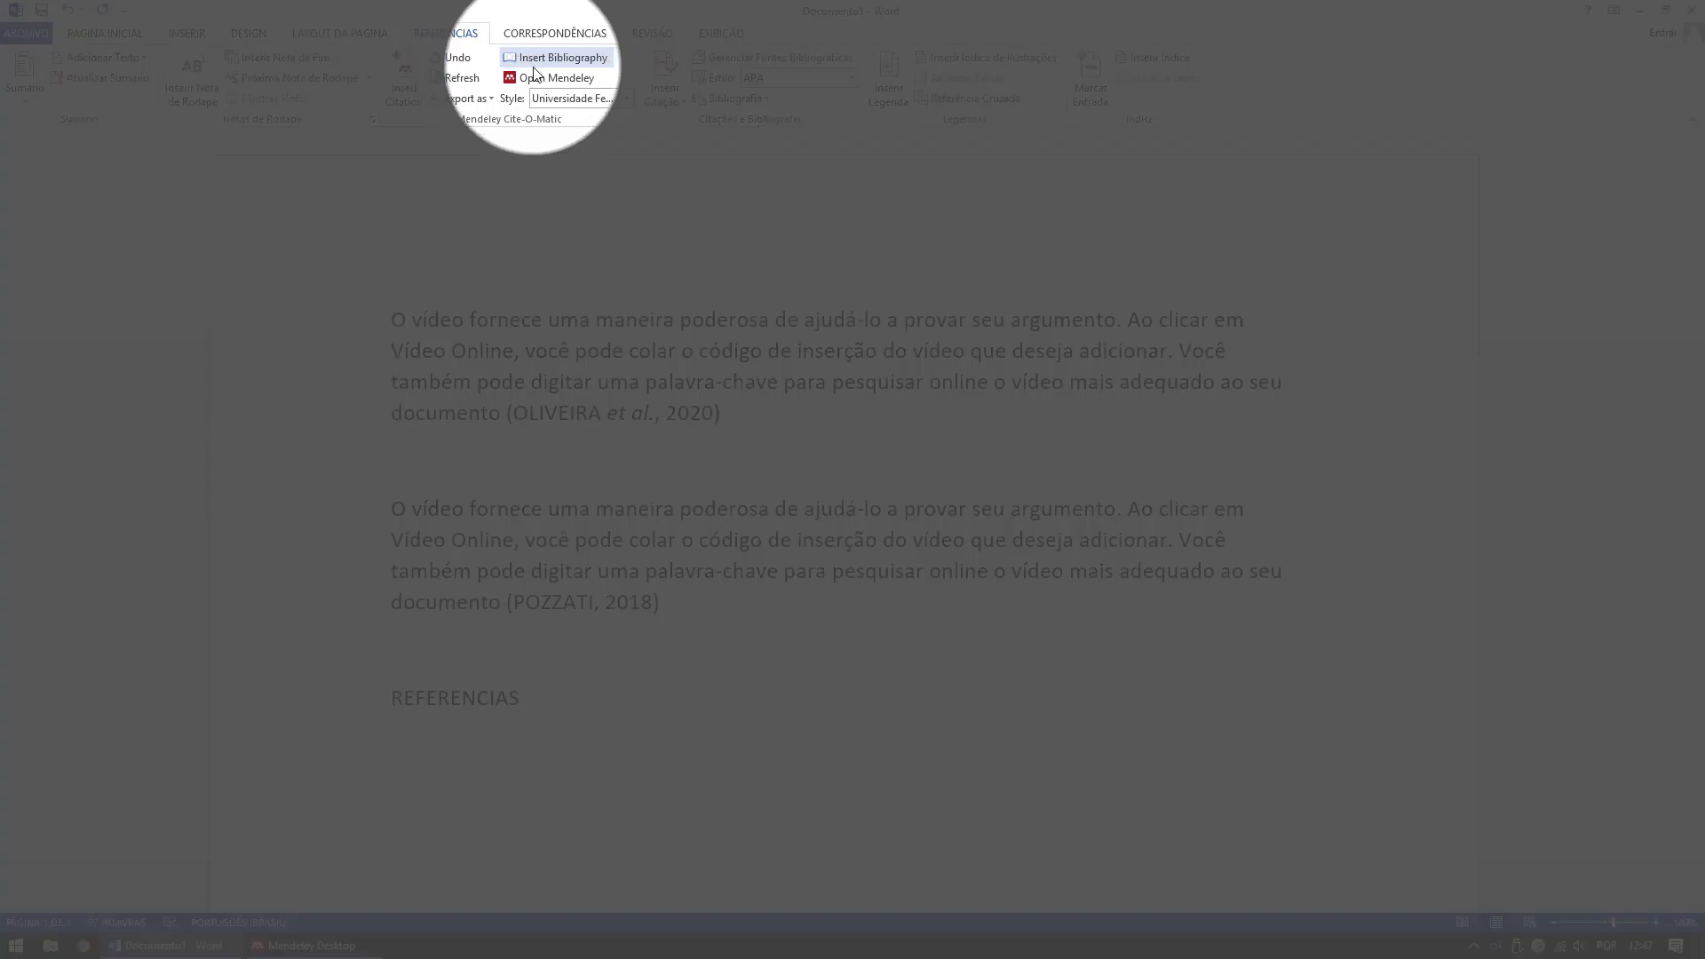
pyautogui.scroll(-3, 682, 680)
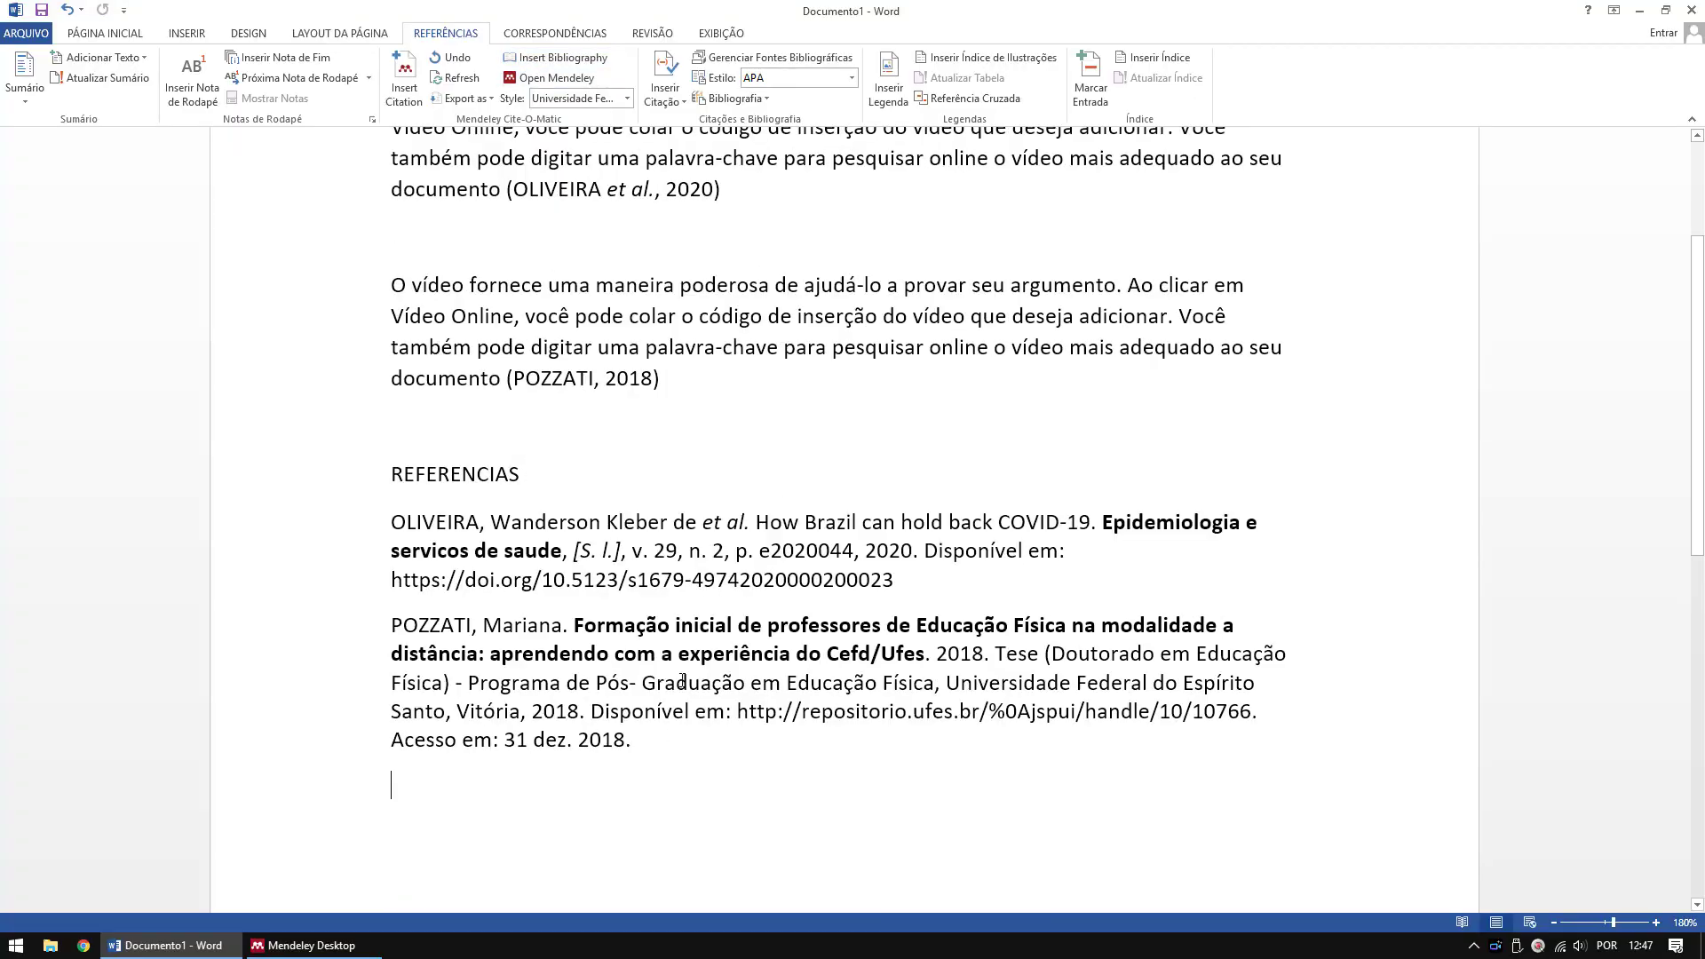
pyautogui.scroll(1, 683, 739)
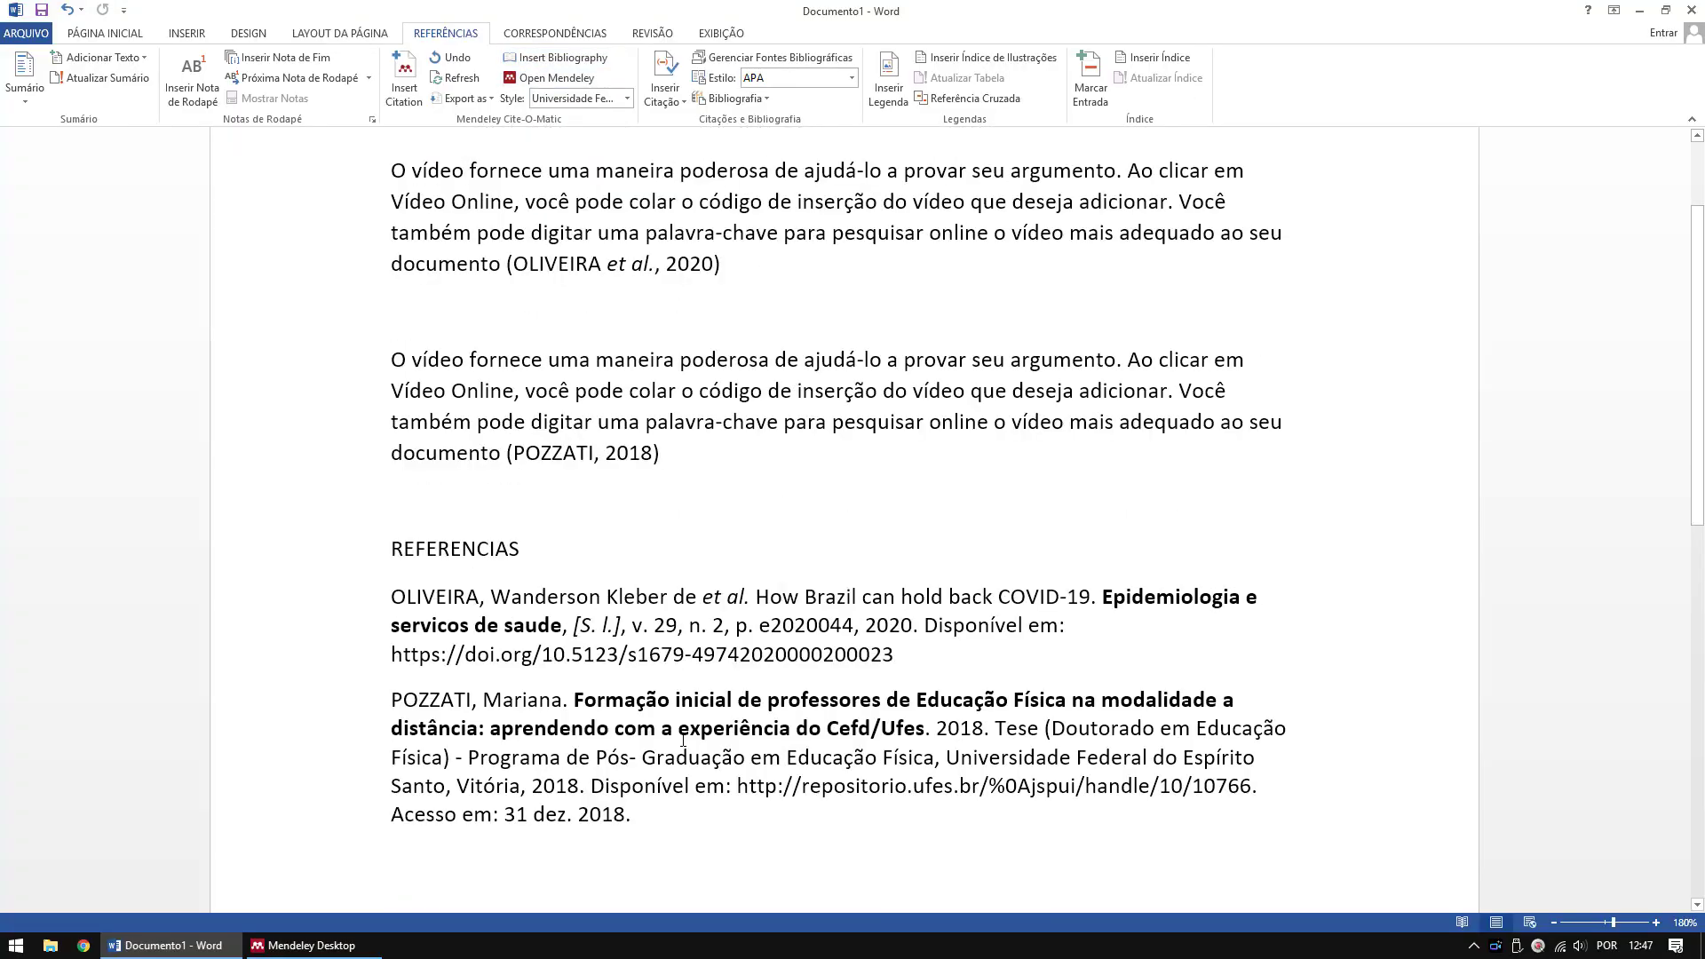
pyautogui.scroll(1, 682, 739)
pyautogui.scroll(-1, 573, 497)
# Step: Replace "[S. l.]" with "Brasilia" directly in the COVID-19 article's bibliography entry
pyautogui.click(570, 626)
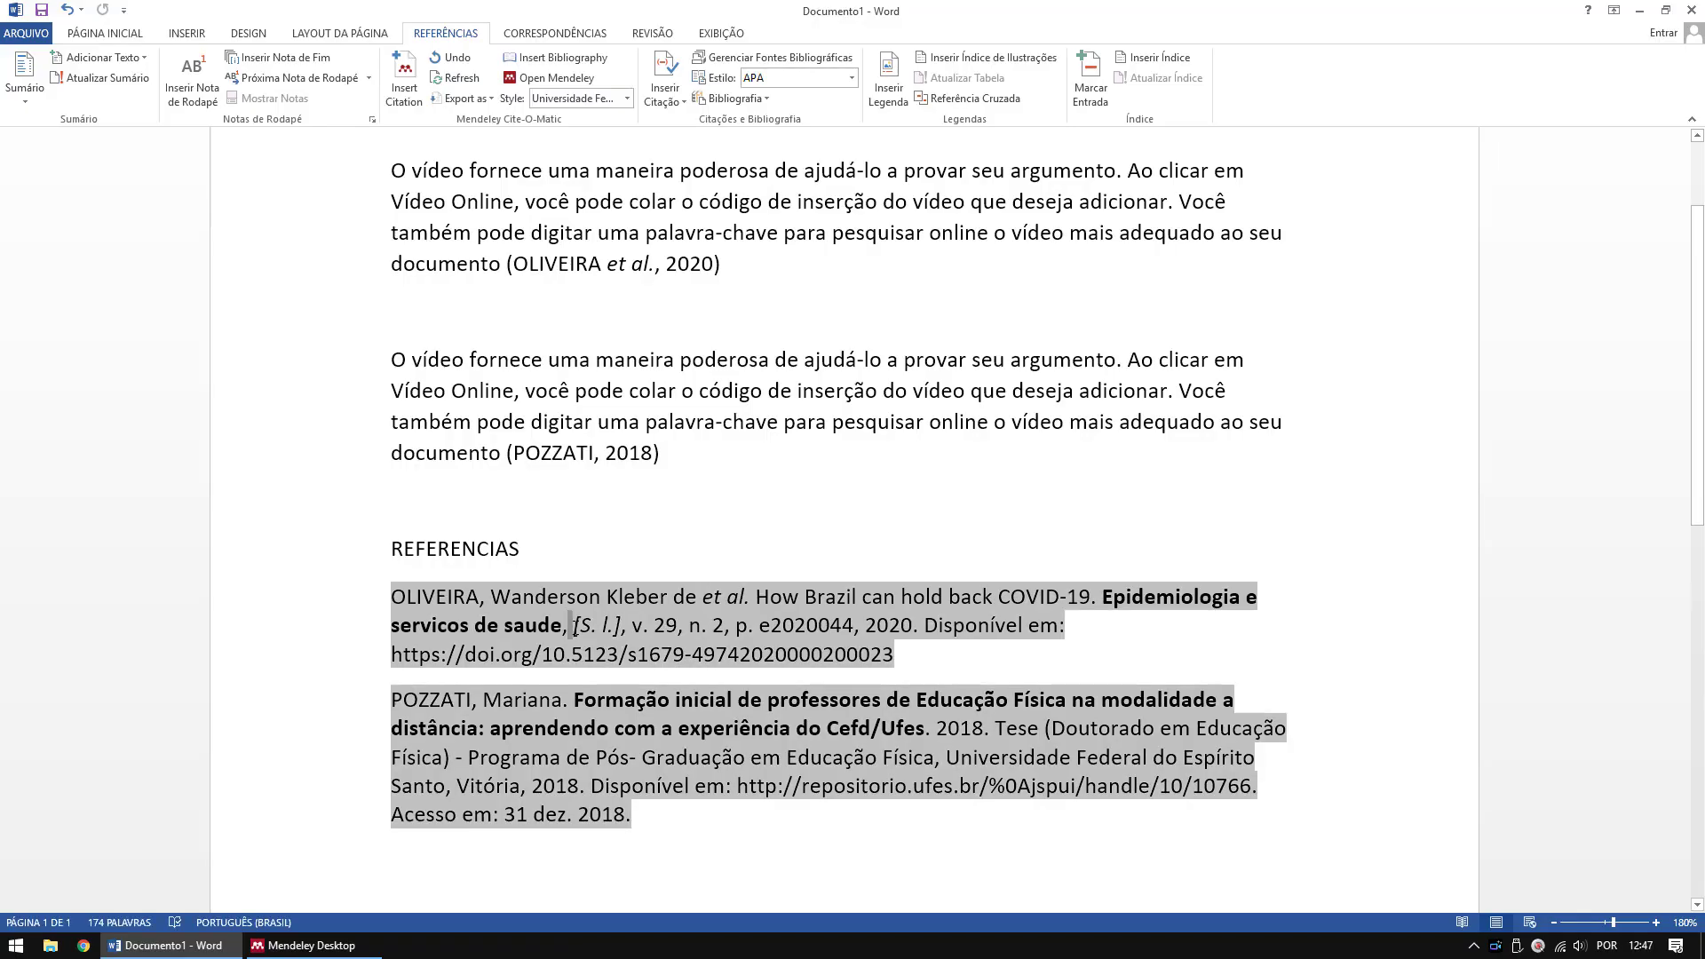
pyautogui.moveTo(575, 626); pyautogui.dragTo(621, 625)
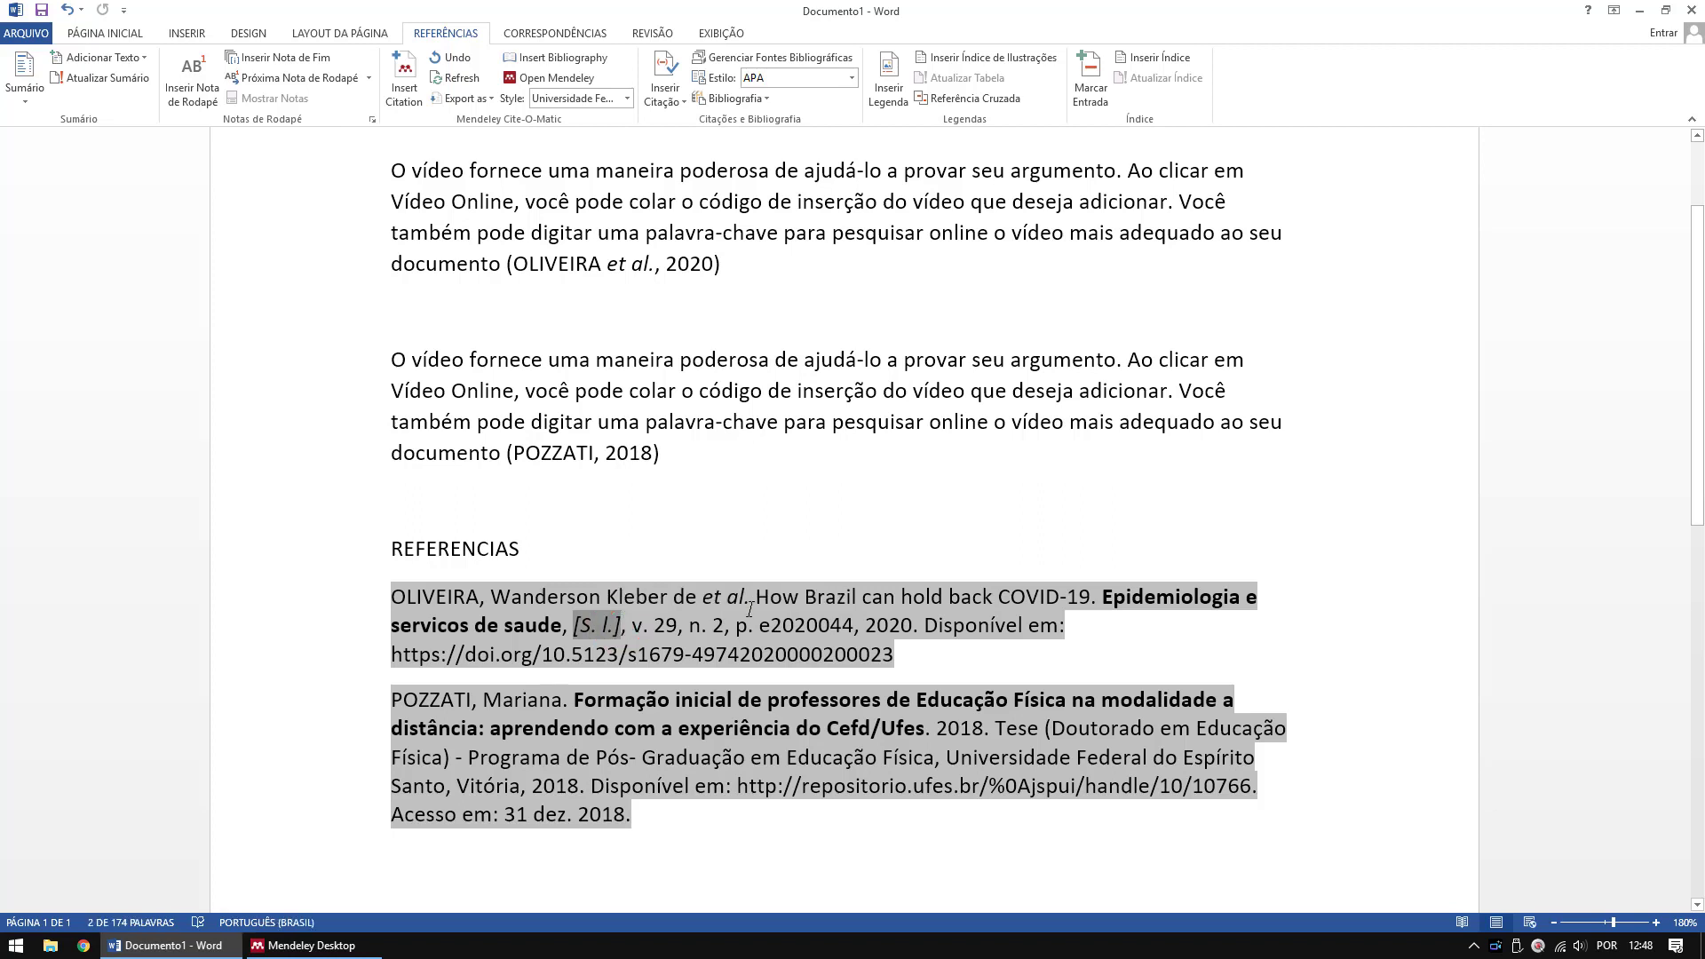
pyautogui.write('Brasilia')
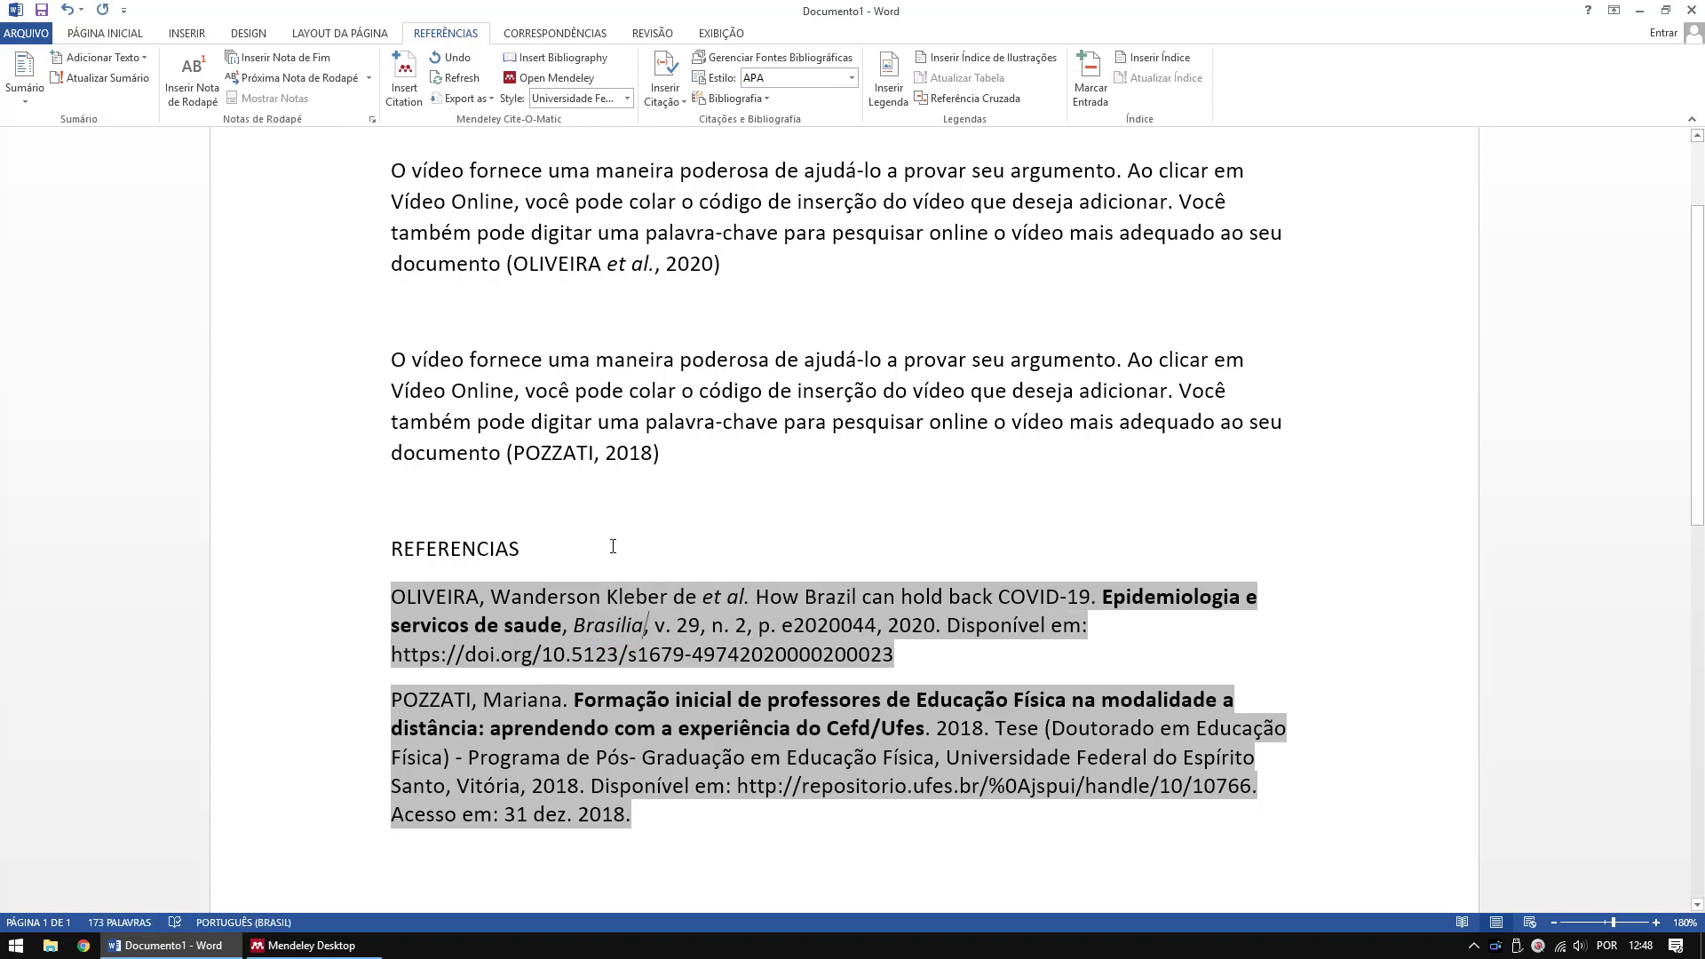
pyautogui.click(647, 430)
pyautogui.click(620, 632)
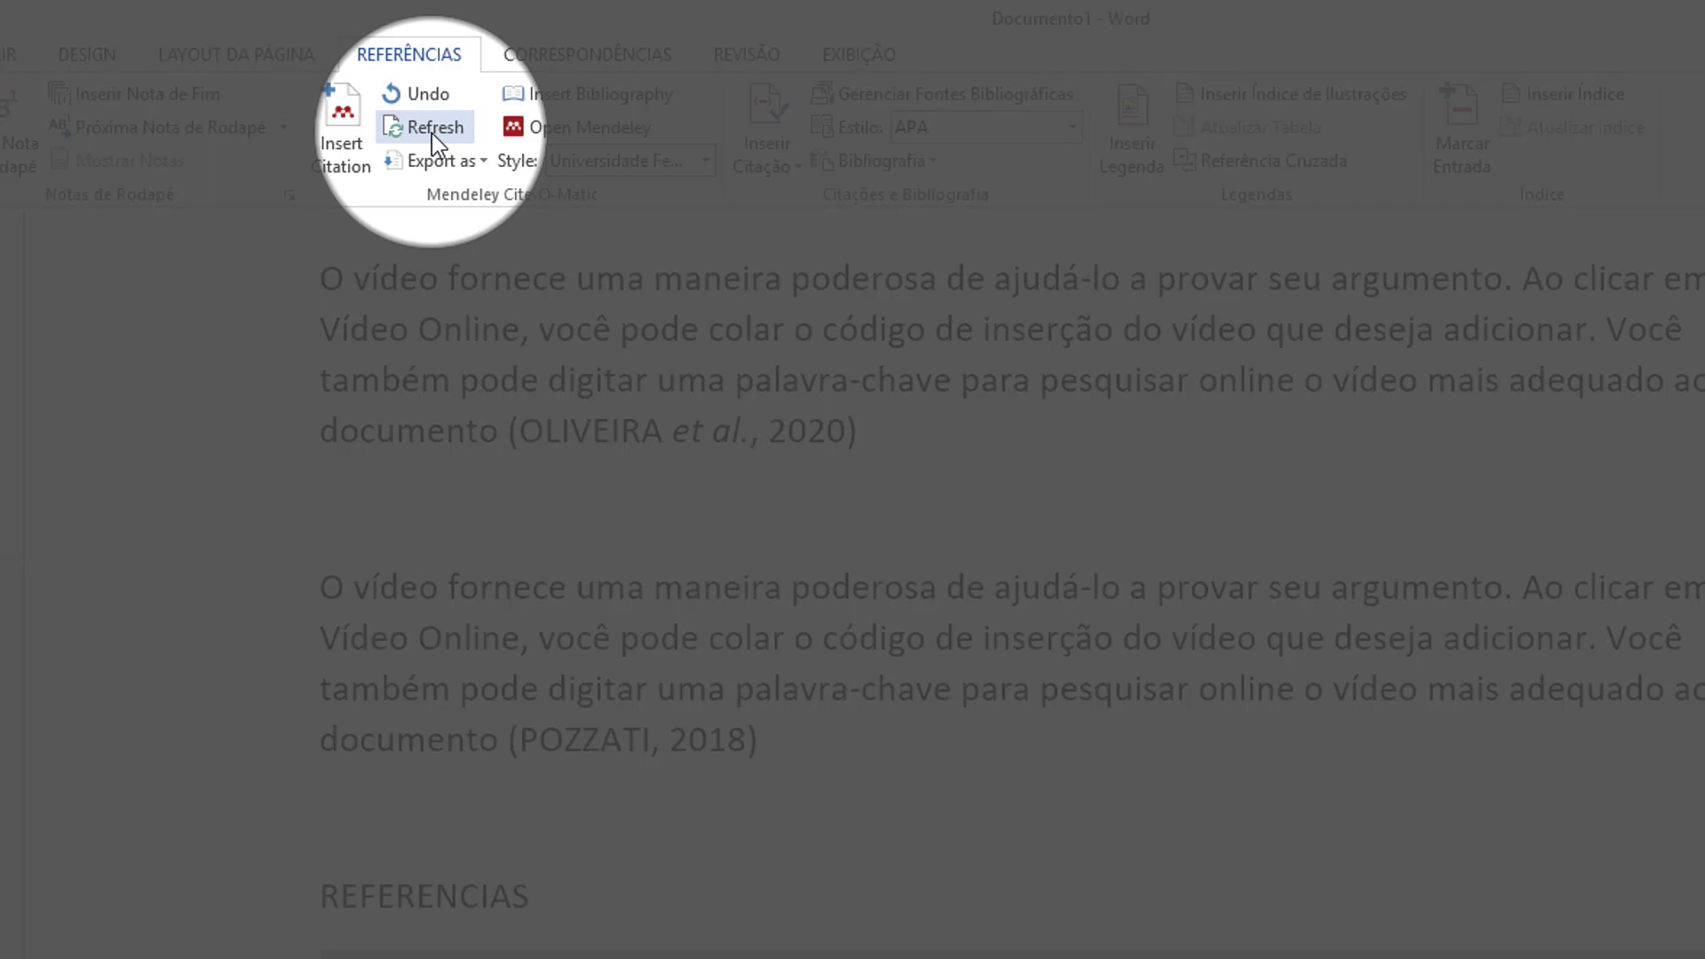
# Step: Refresh the Mendeley citations and check the place of publication in the COVID-19 article's entry
pyautogui.click(432, 133)
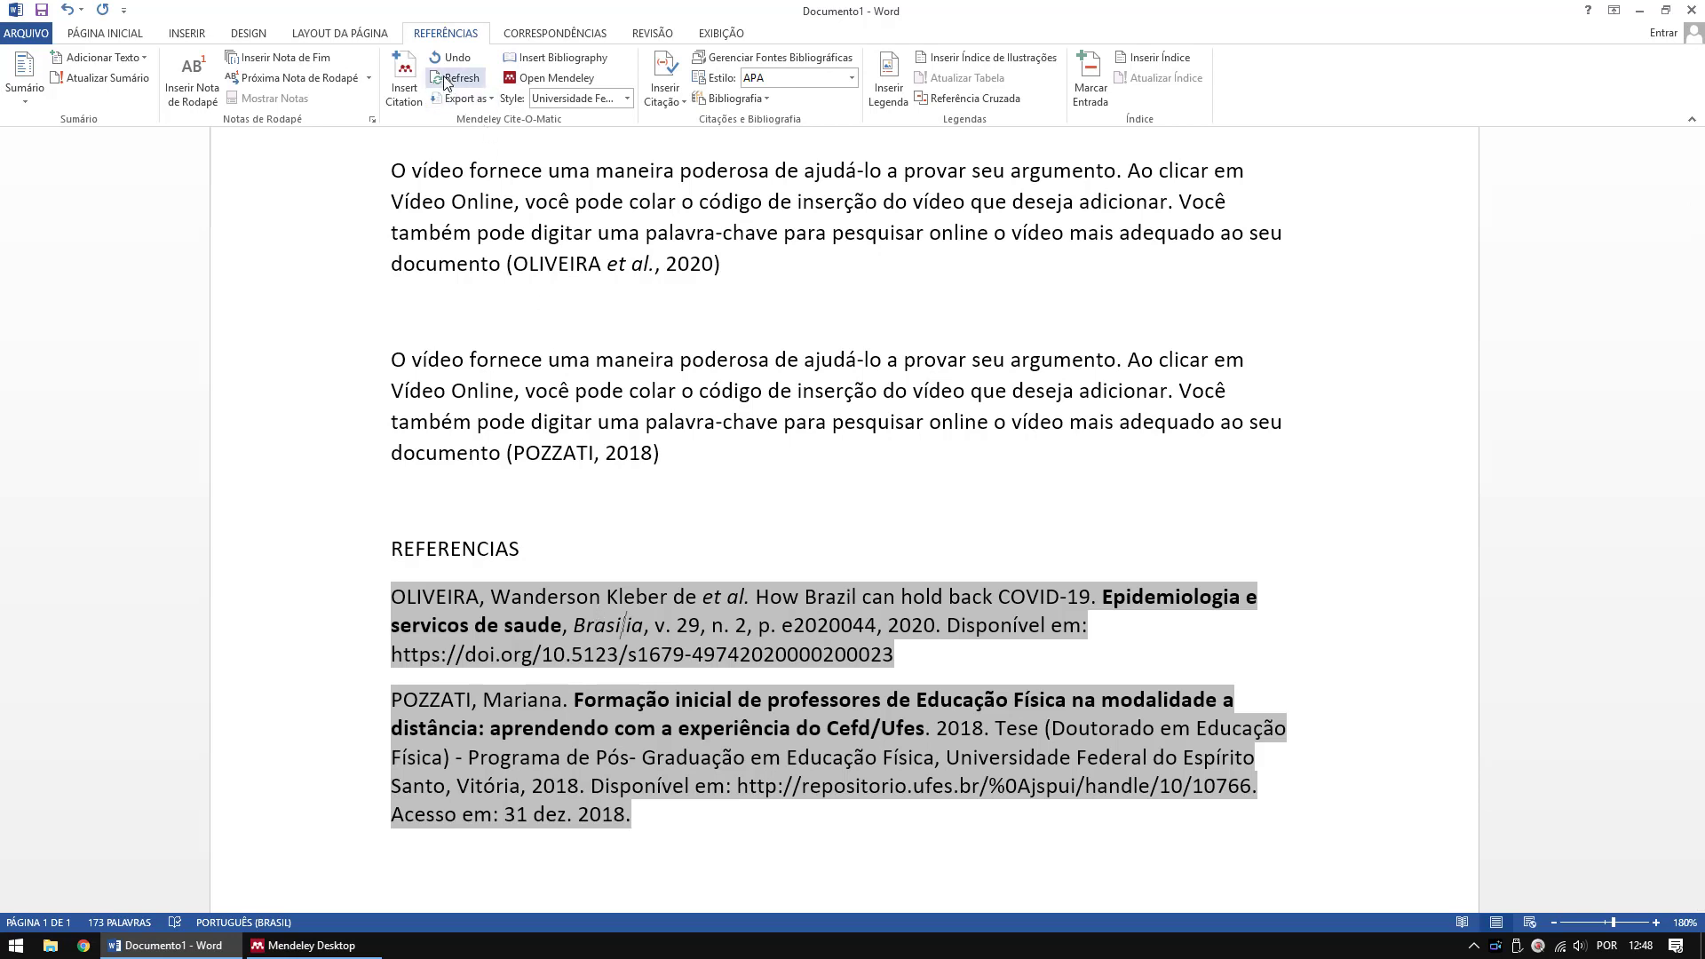
pyautogui.click(447, 81)
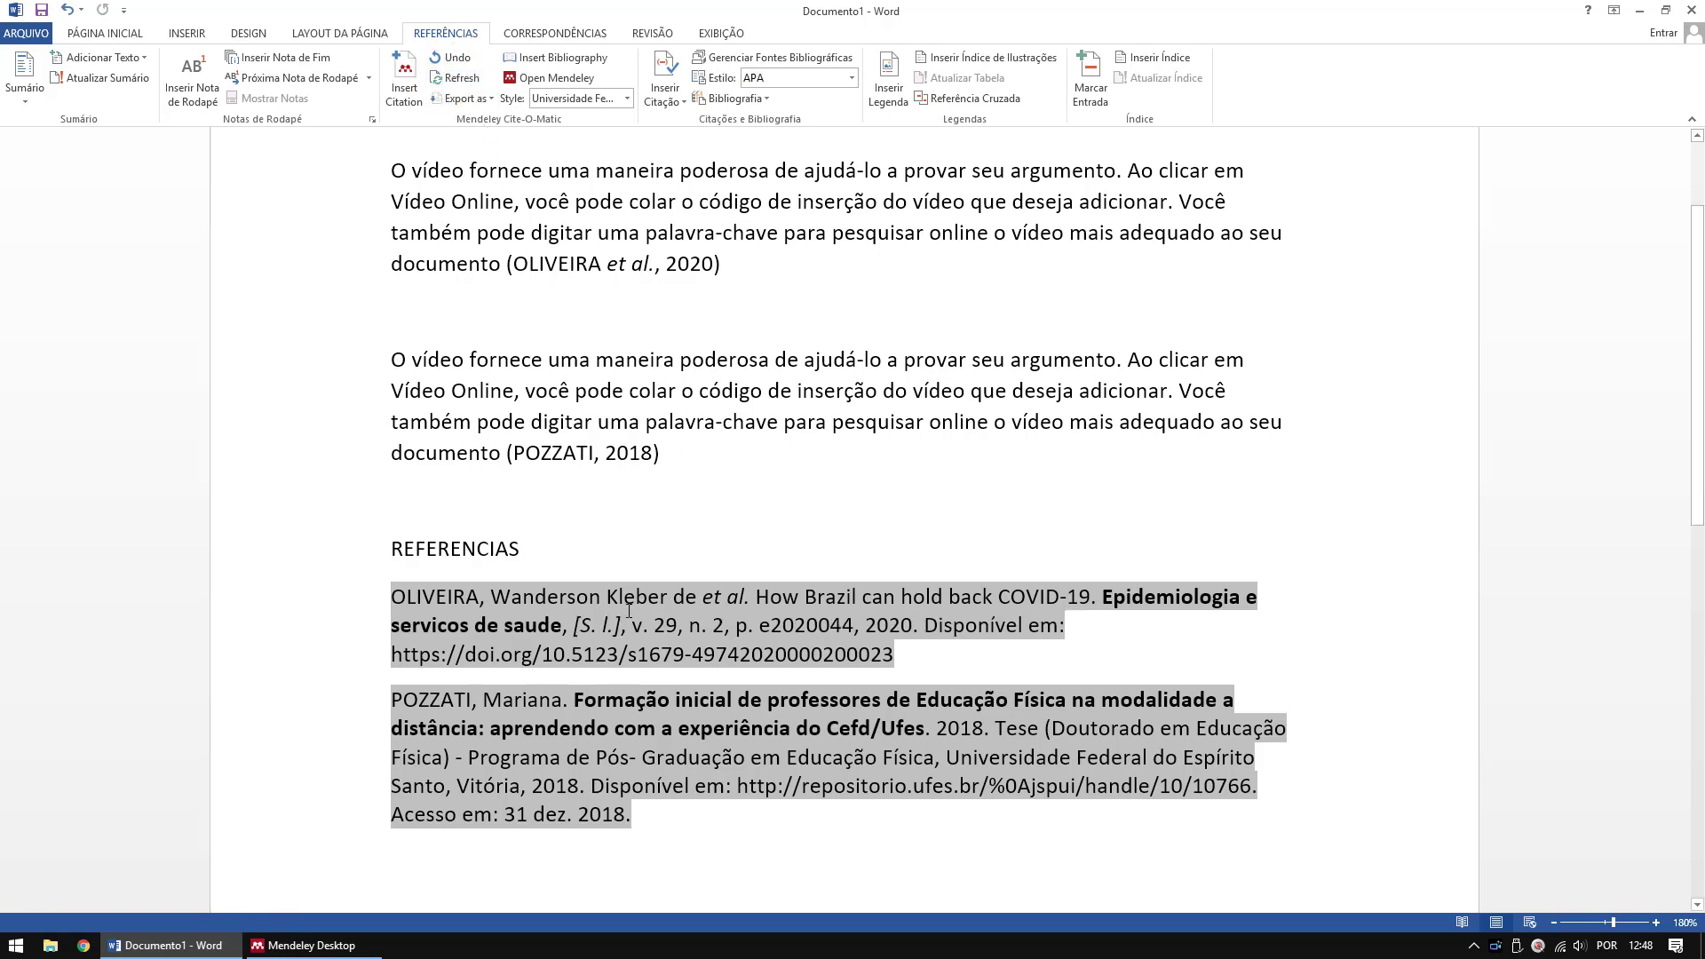
pyautogui.moveTo(619, 625); pyautogui.dragTo(573, 625)
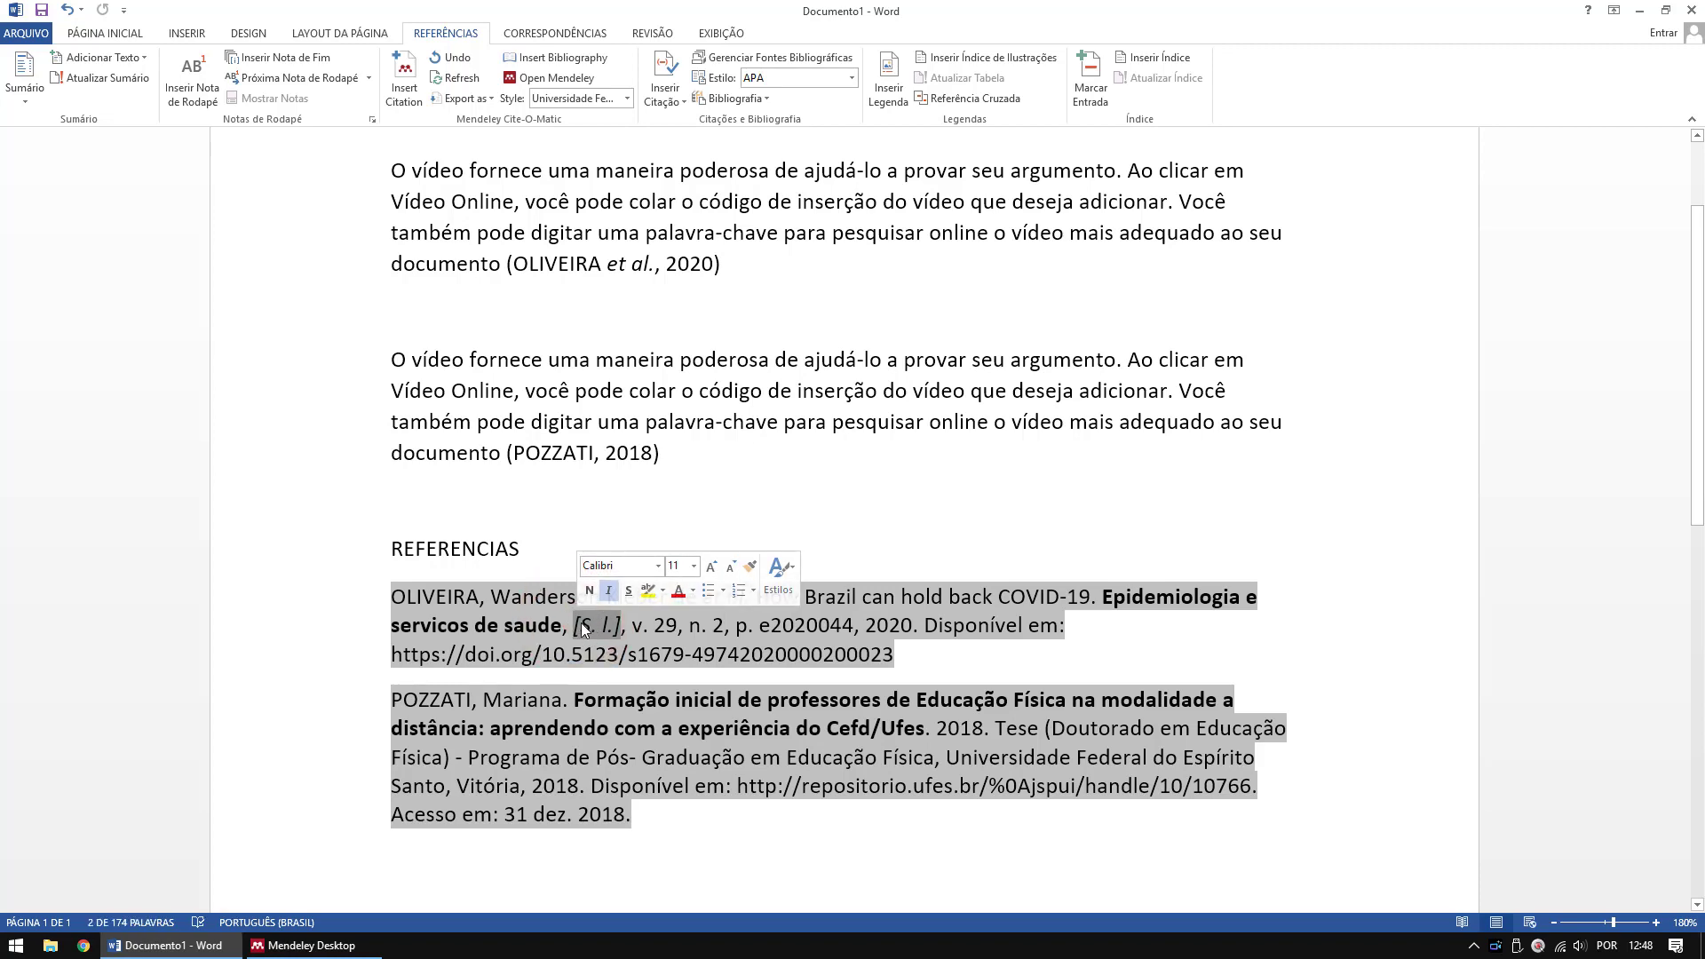
pyautogui.click(583, 626)
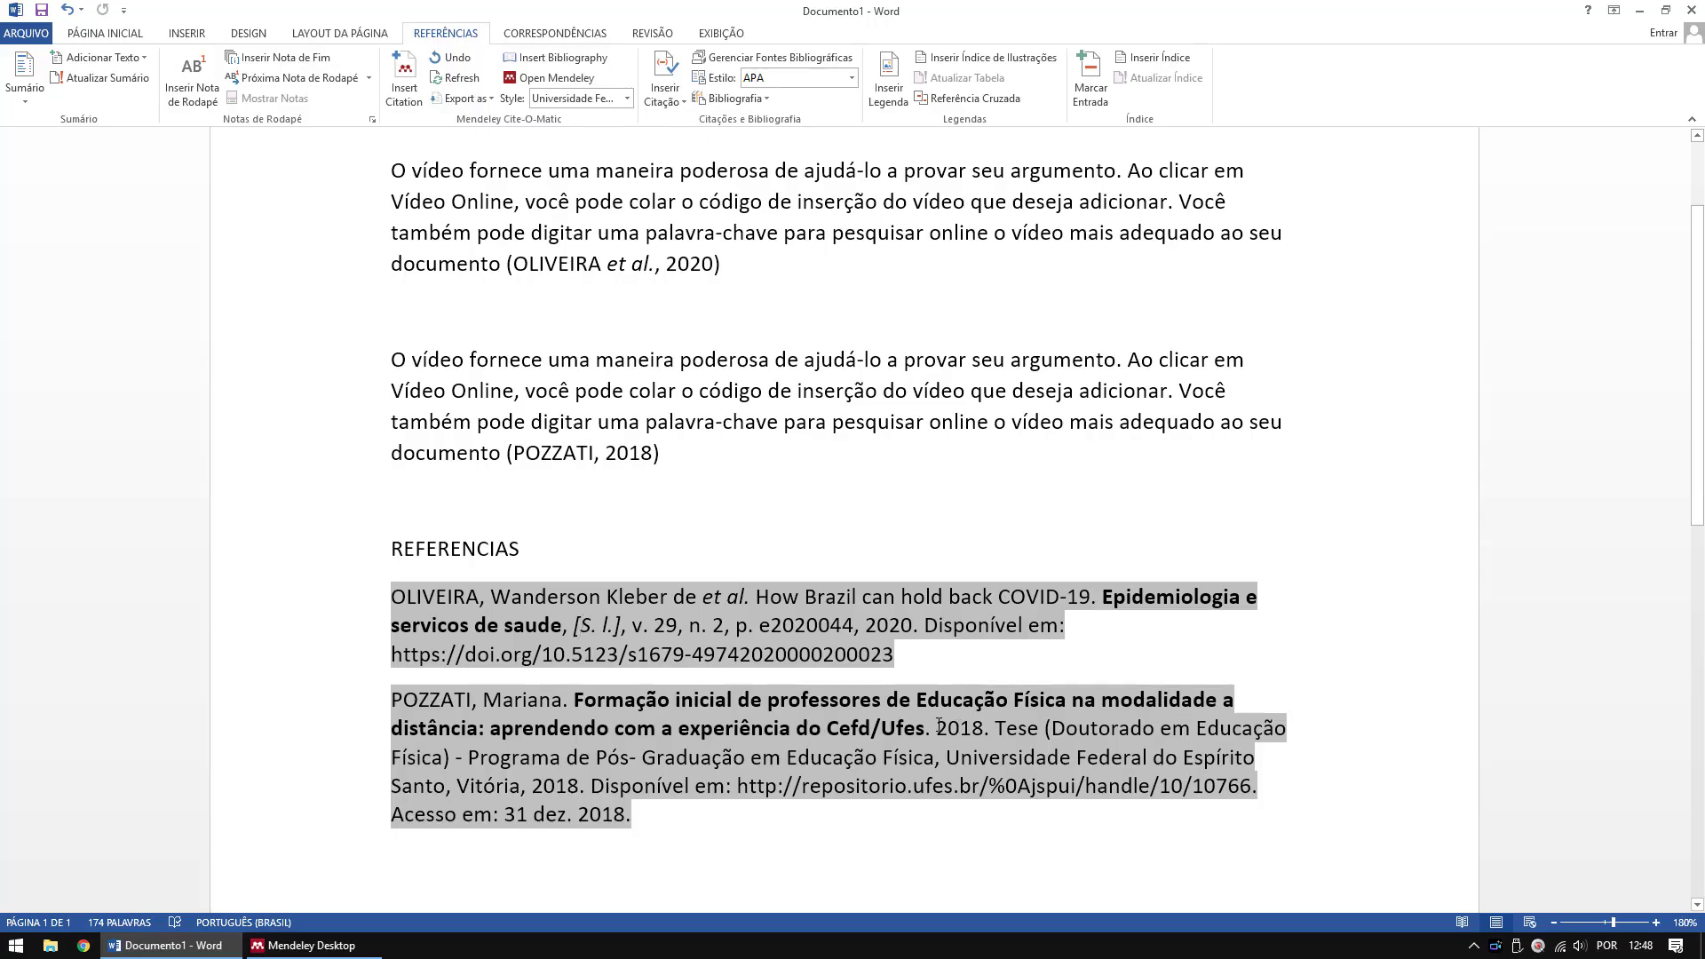
# Step: Delete the year "2018." after the thesis title in its bibliography entry and refresh the Mendeley citations
pyautogui.moveTo(939, 725); pyautogui.dragTo(988, 733)
pyautogui.press('Delete')
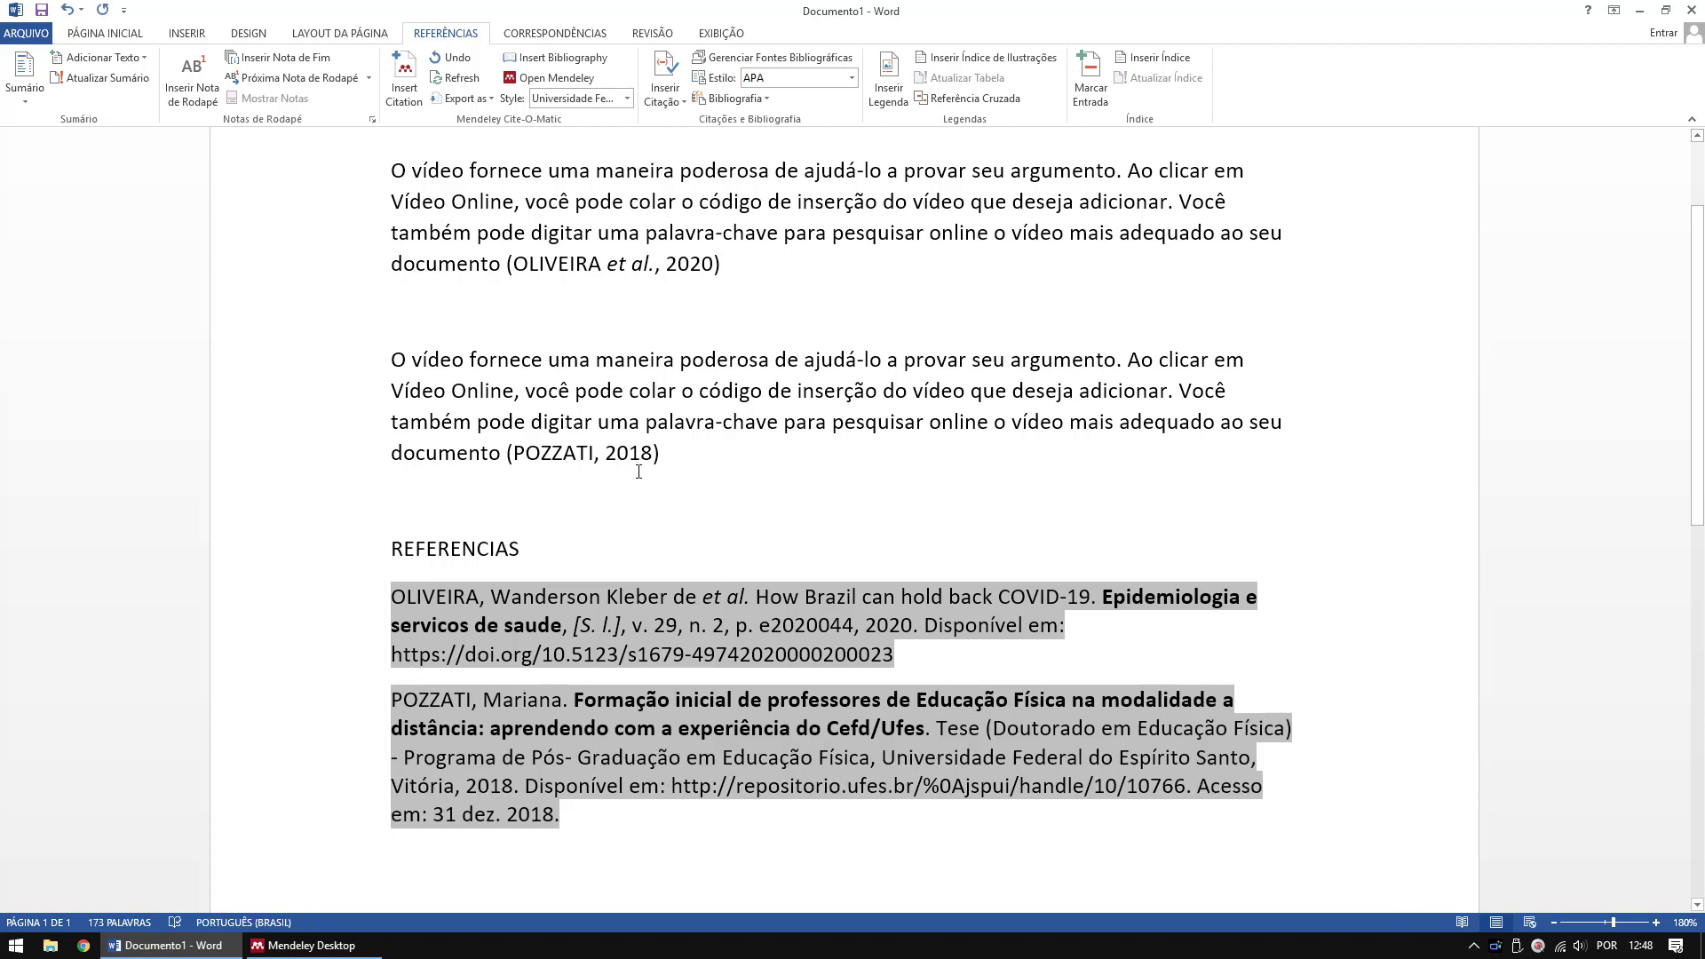
pyautogui.click(458, 77)
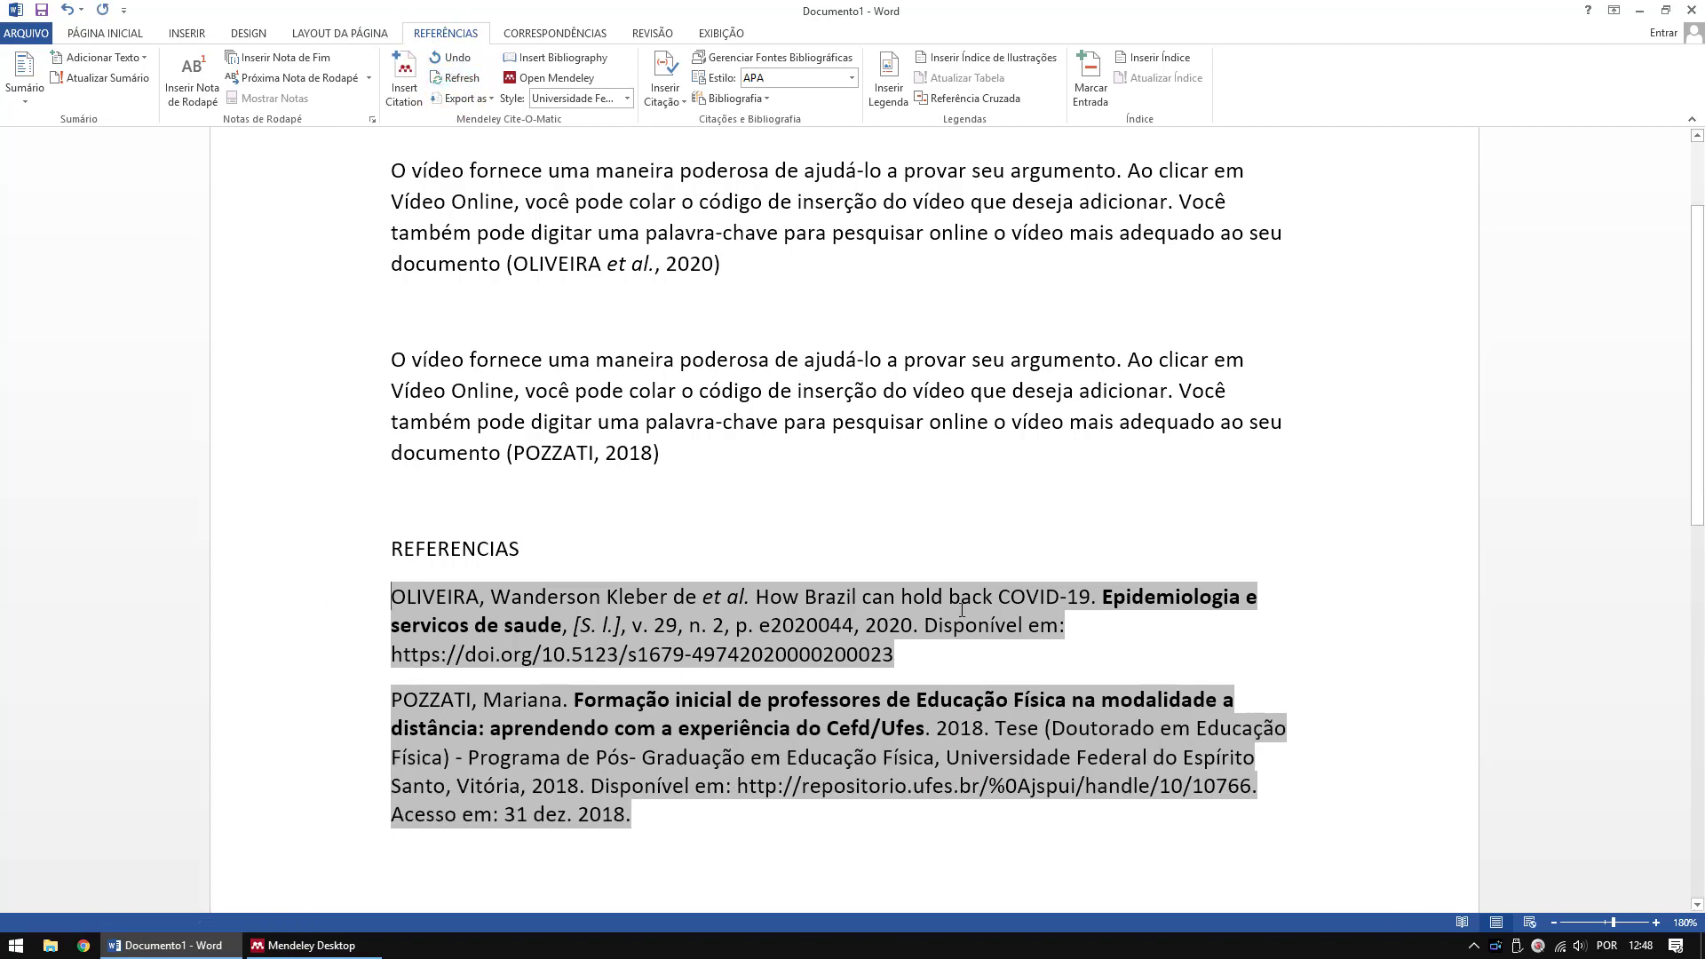
pyautogui.click(952, 739)
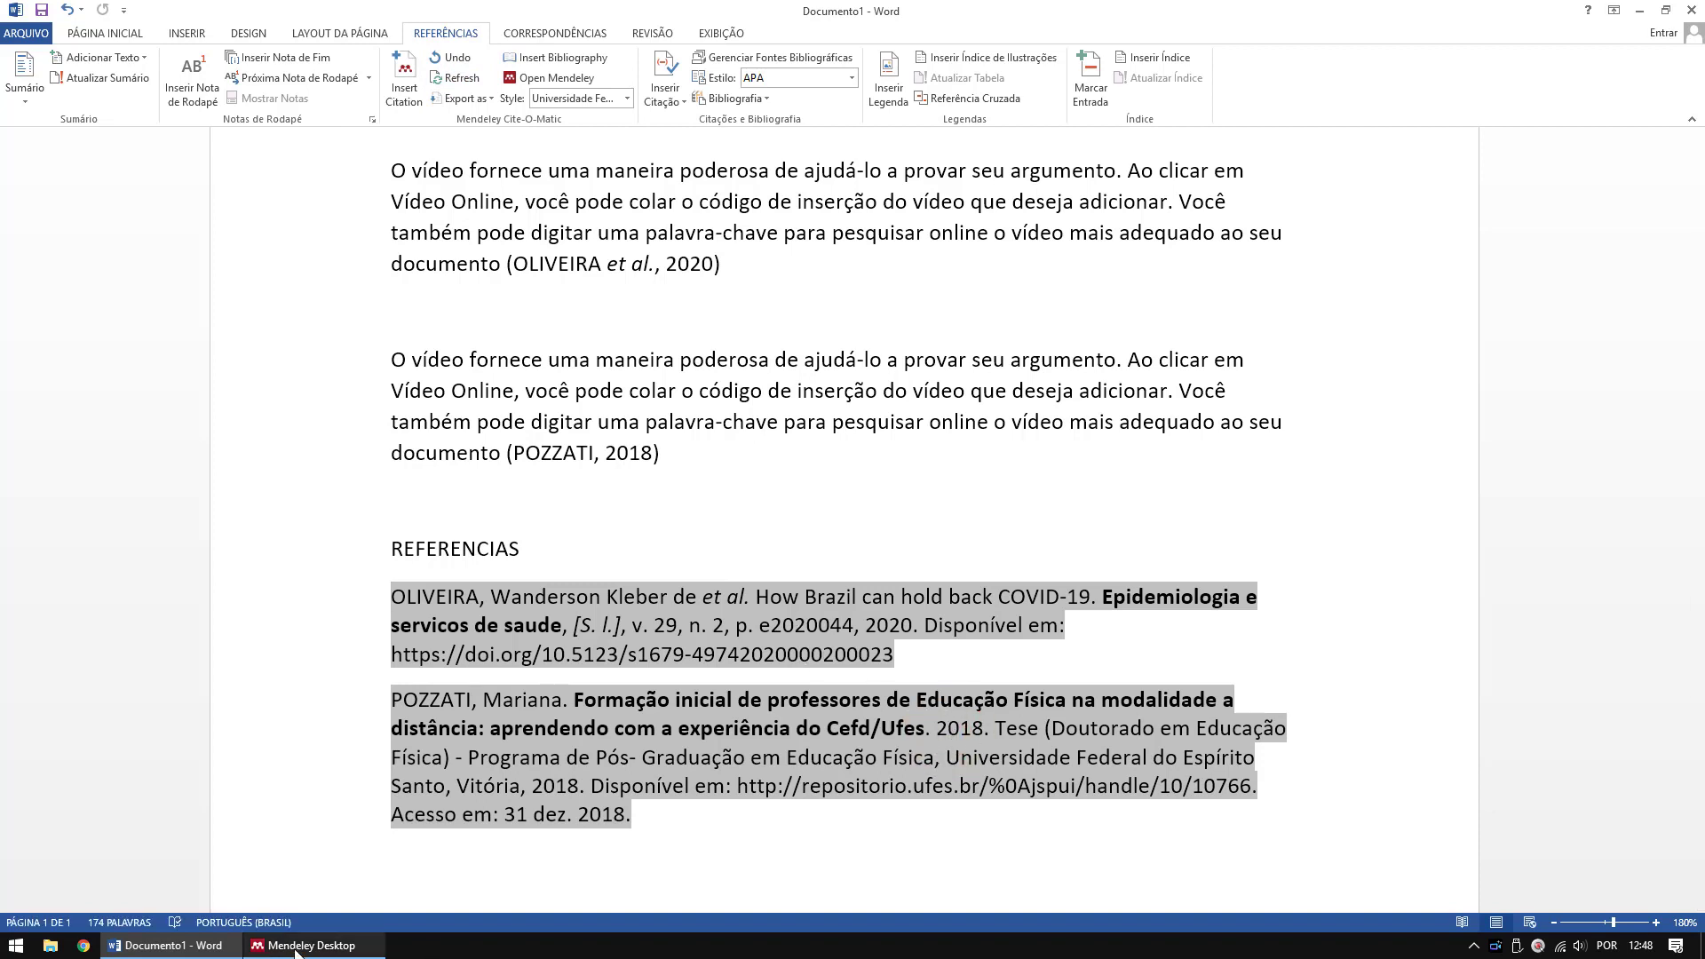
# Step: Switch to Mendeley Desktop and set the COVID-19 article's City to "Brasilia"
pyautogui.moveTo(296, 951)
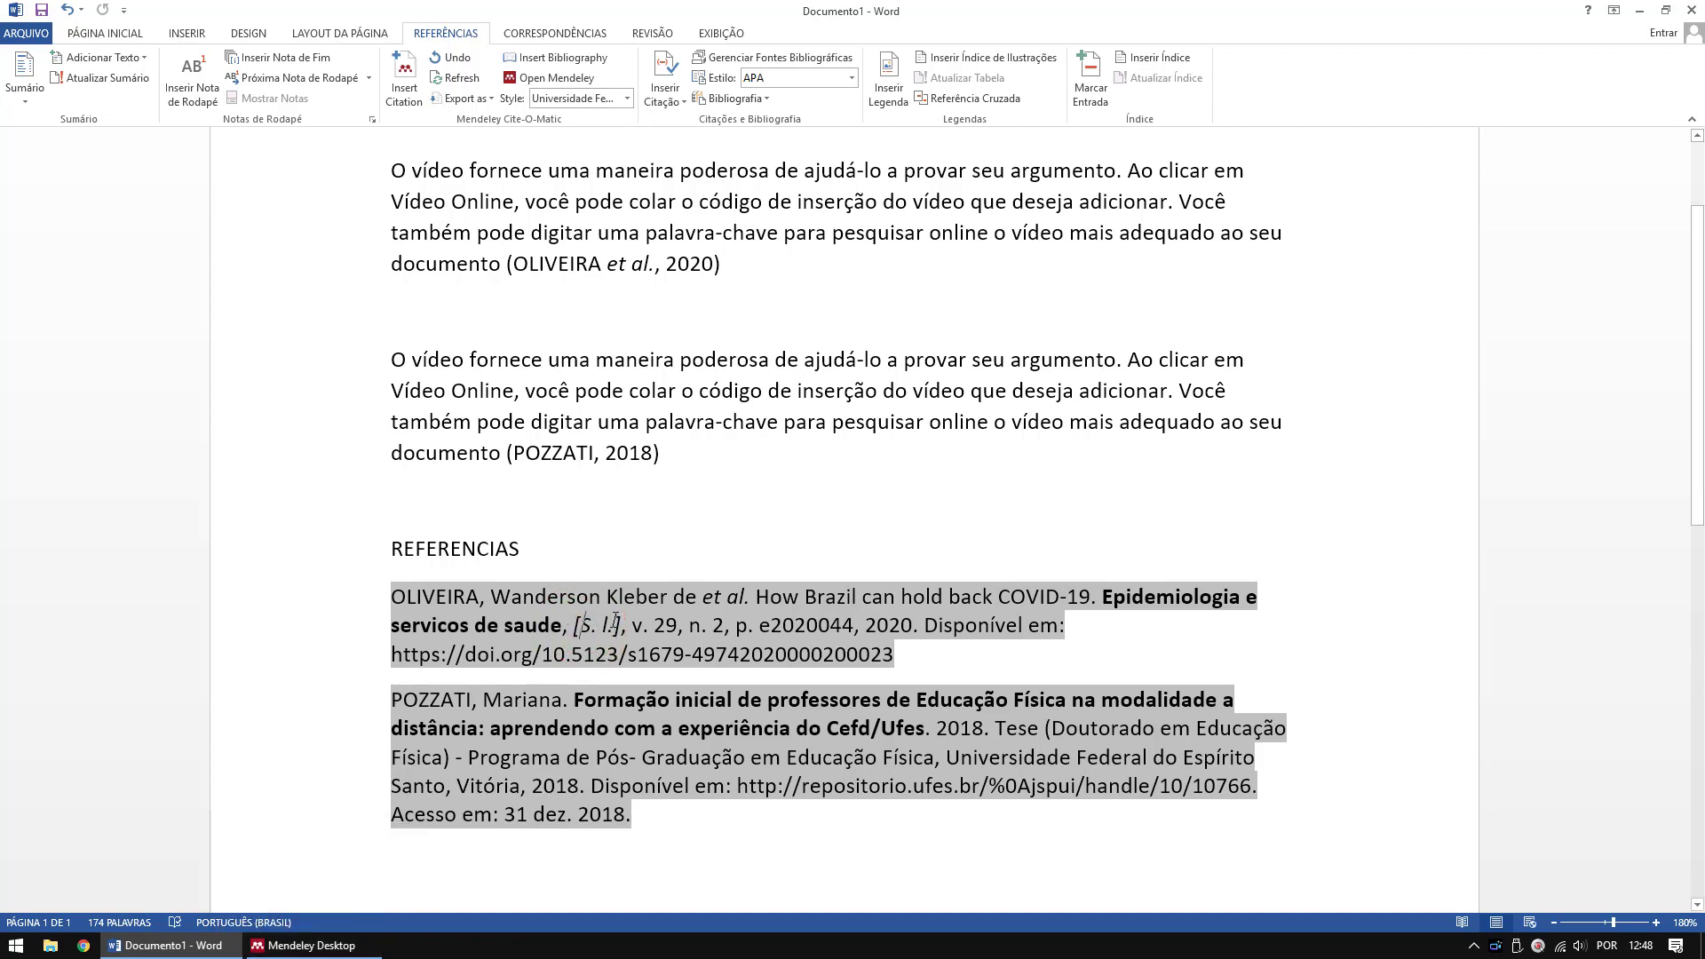
pyautogui.click(344, 946)
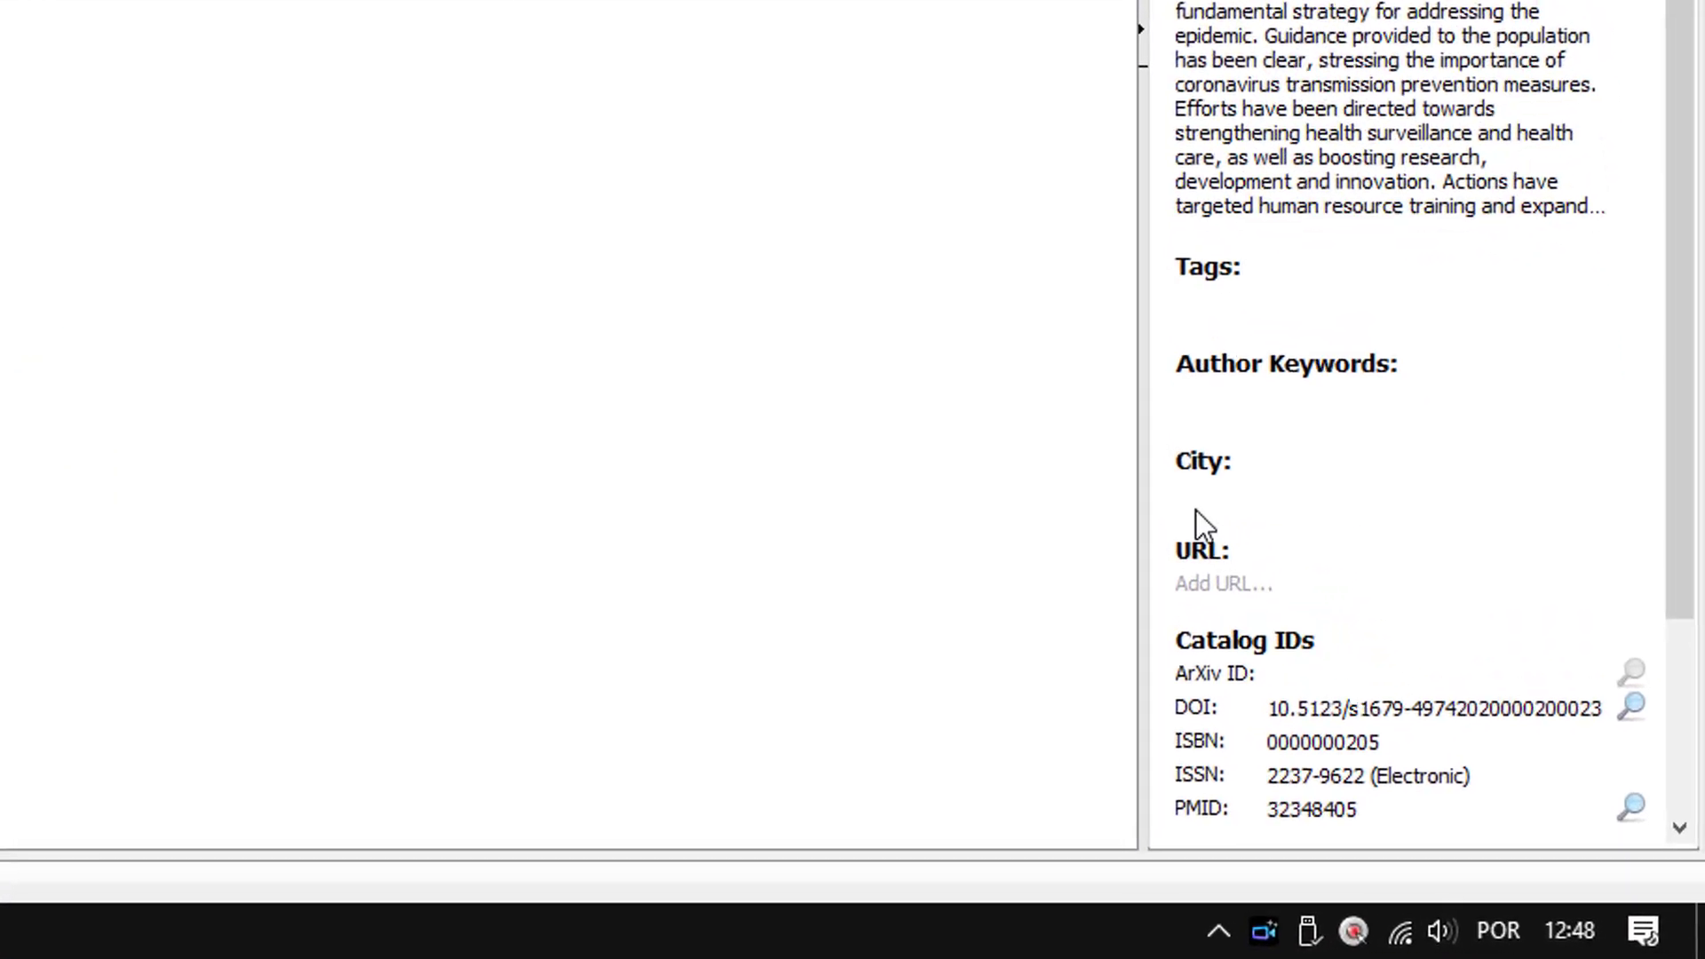
pyautogui.click(1227, 496)
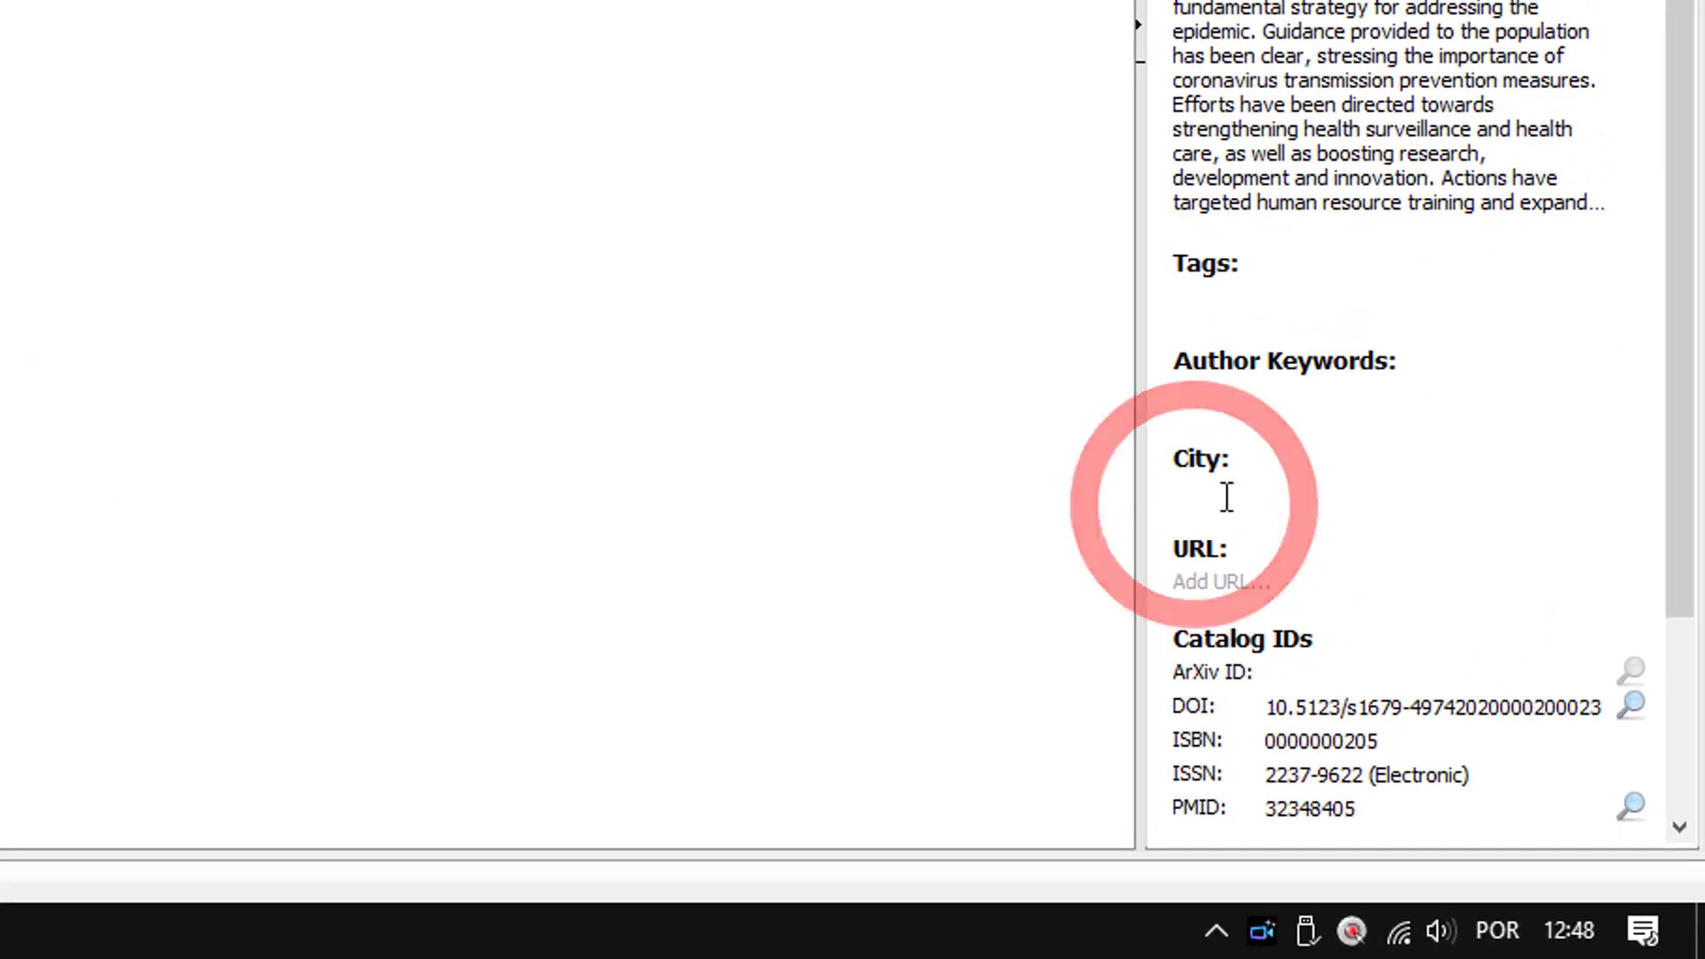
pyautogui.write('Brasilia')
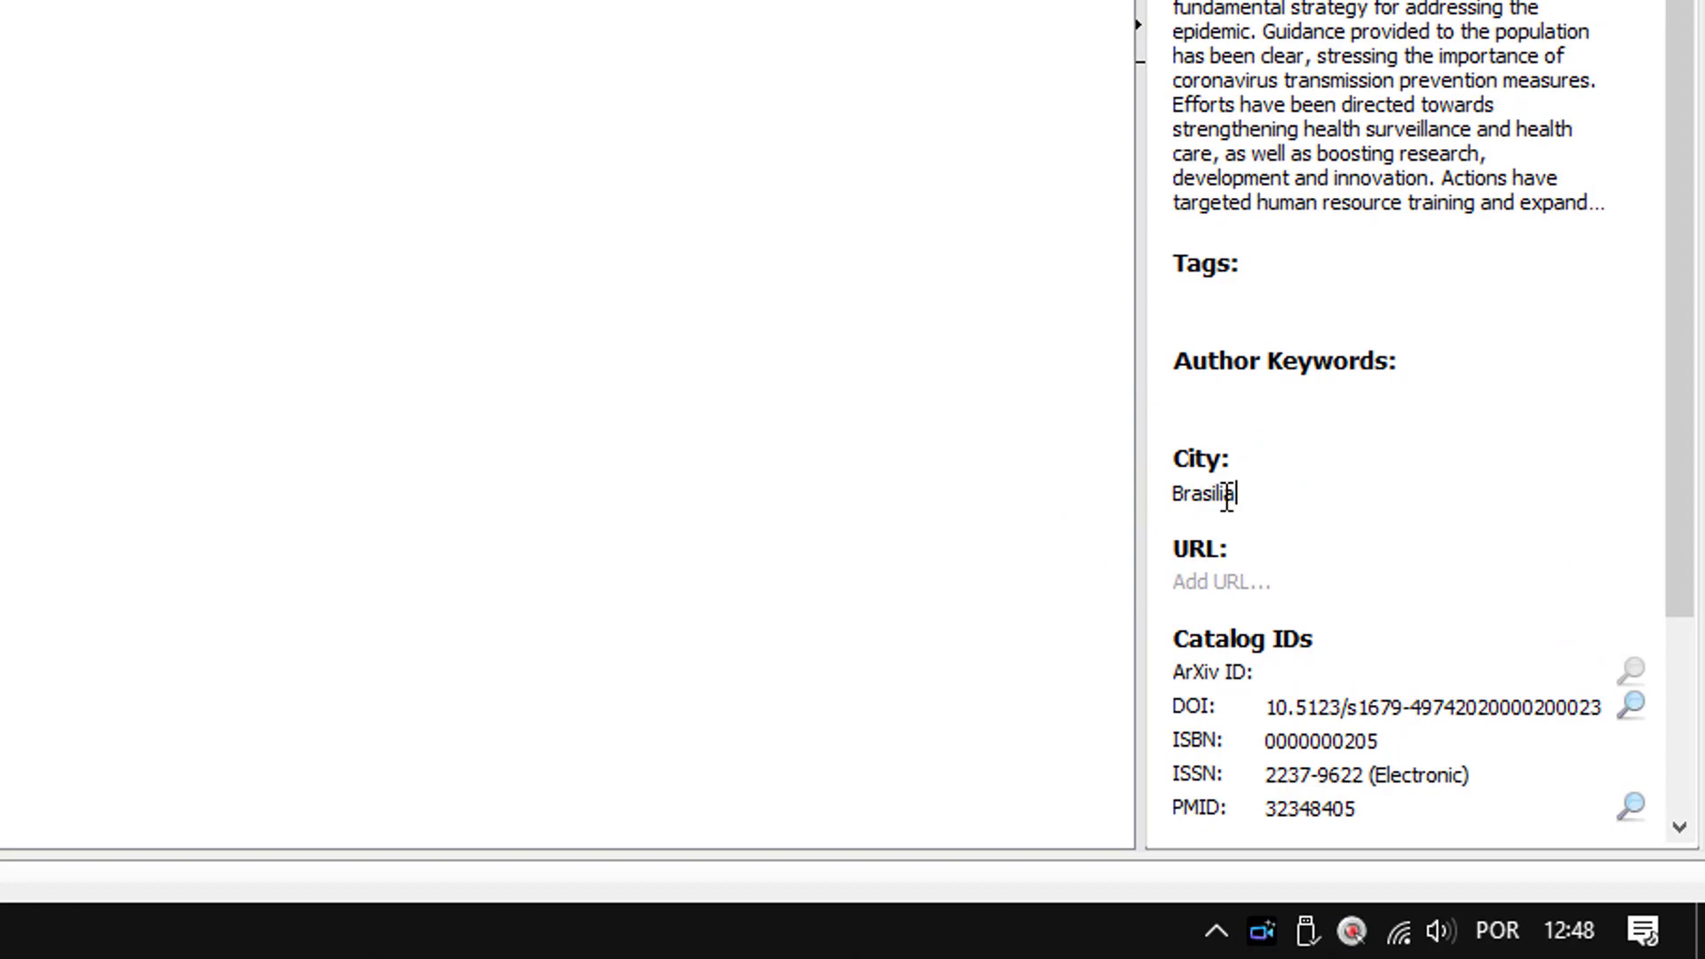
pyautogui.press('Return')
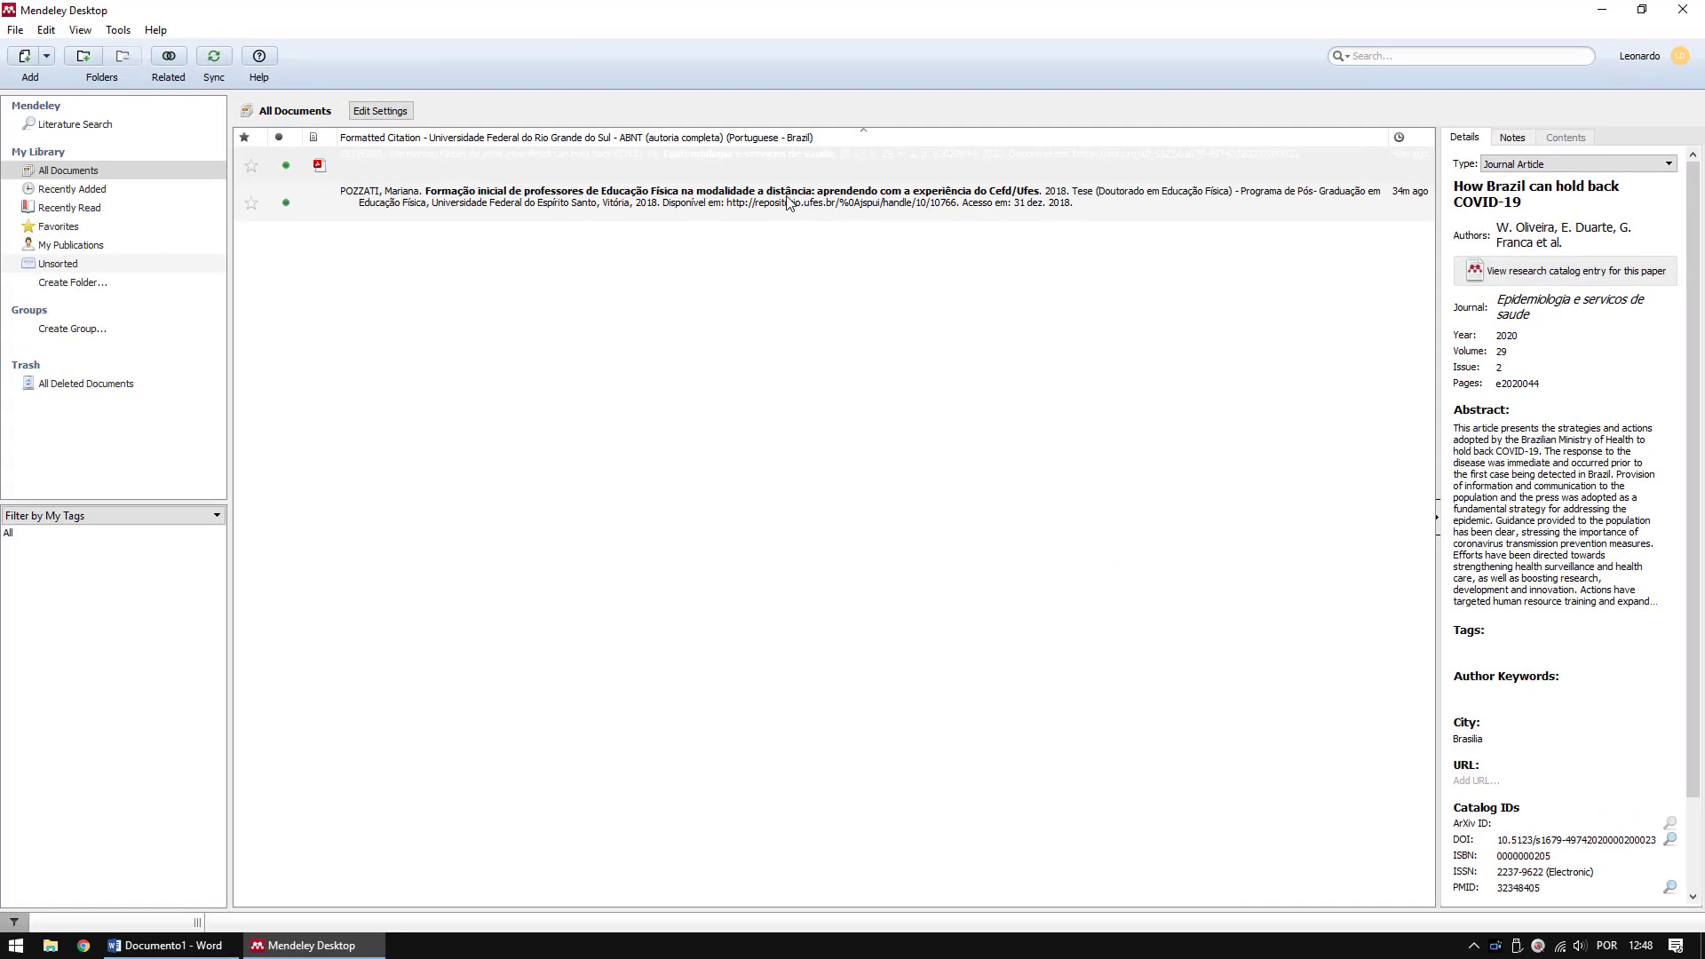
pyautogui.click(768, 170)
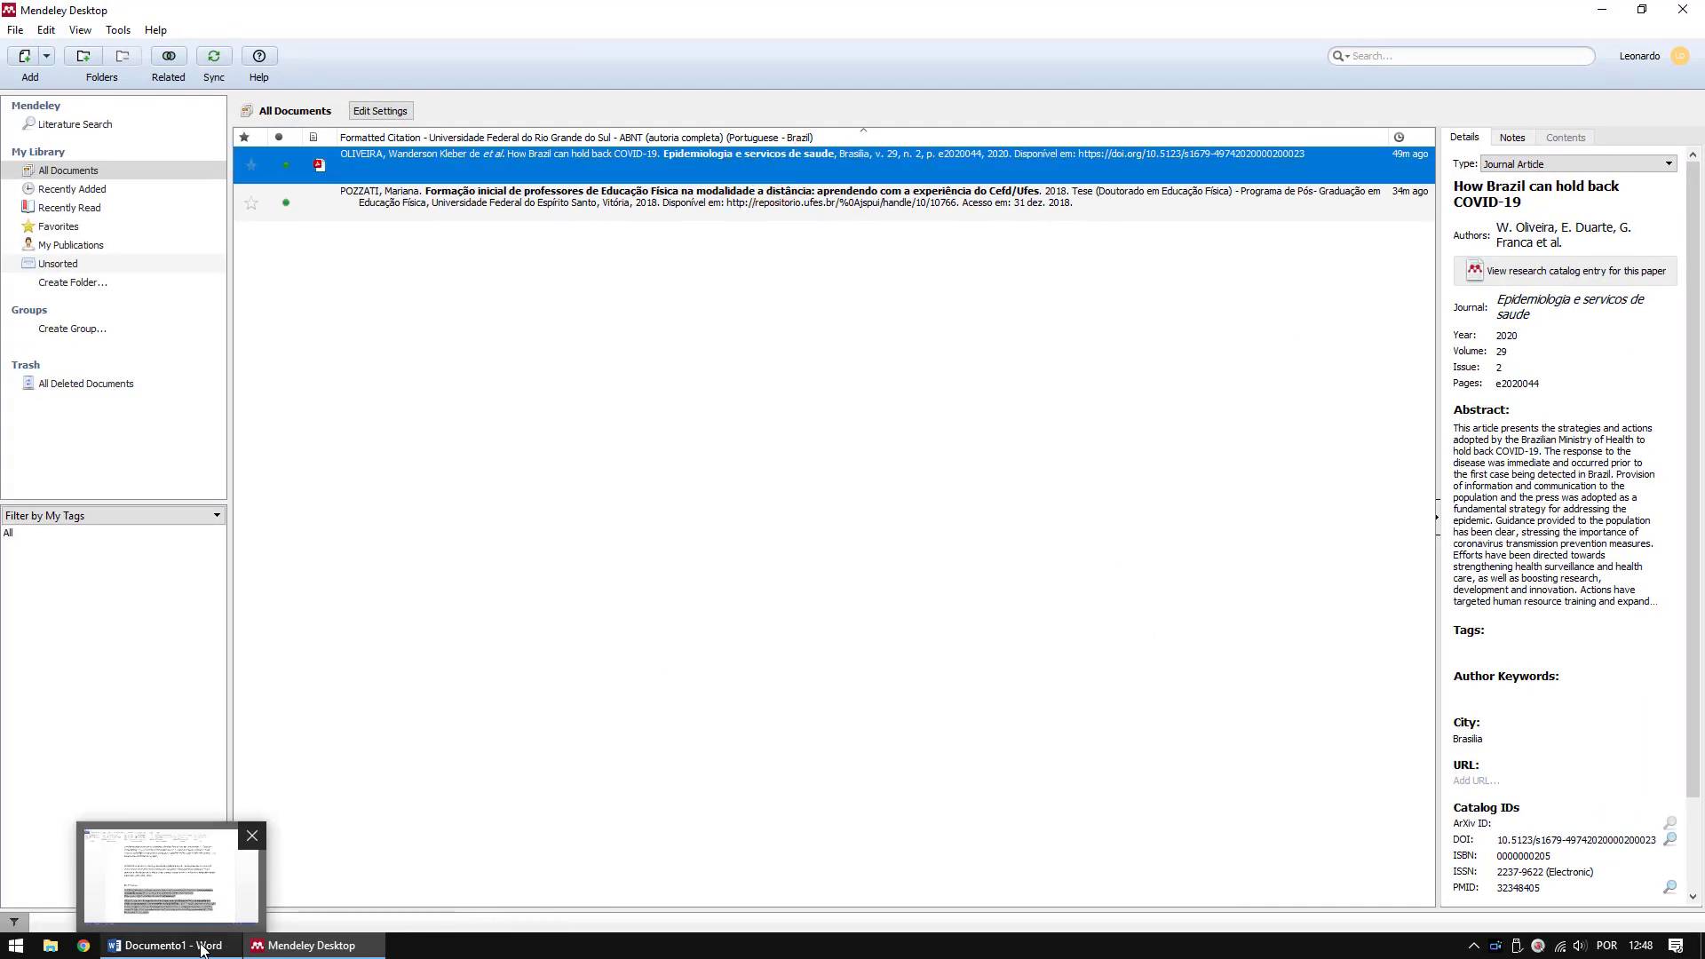
# Step: Return to the Word document and refresh the Mendeley citations to update the COVID-19 article's place of publication
pyautogui.click(202, 945)
pyautogui.moveTo(572, 626); pyautogui.dragTo(621, 626)
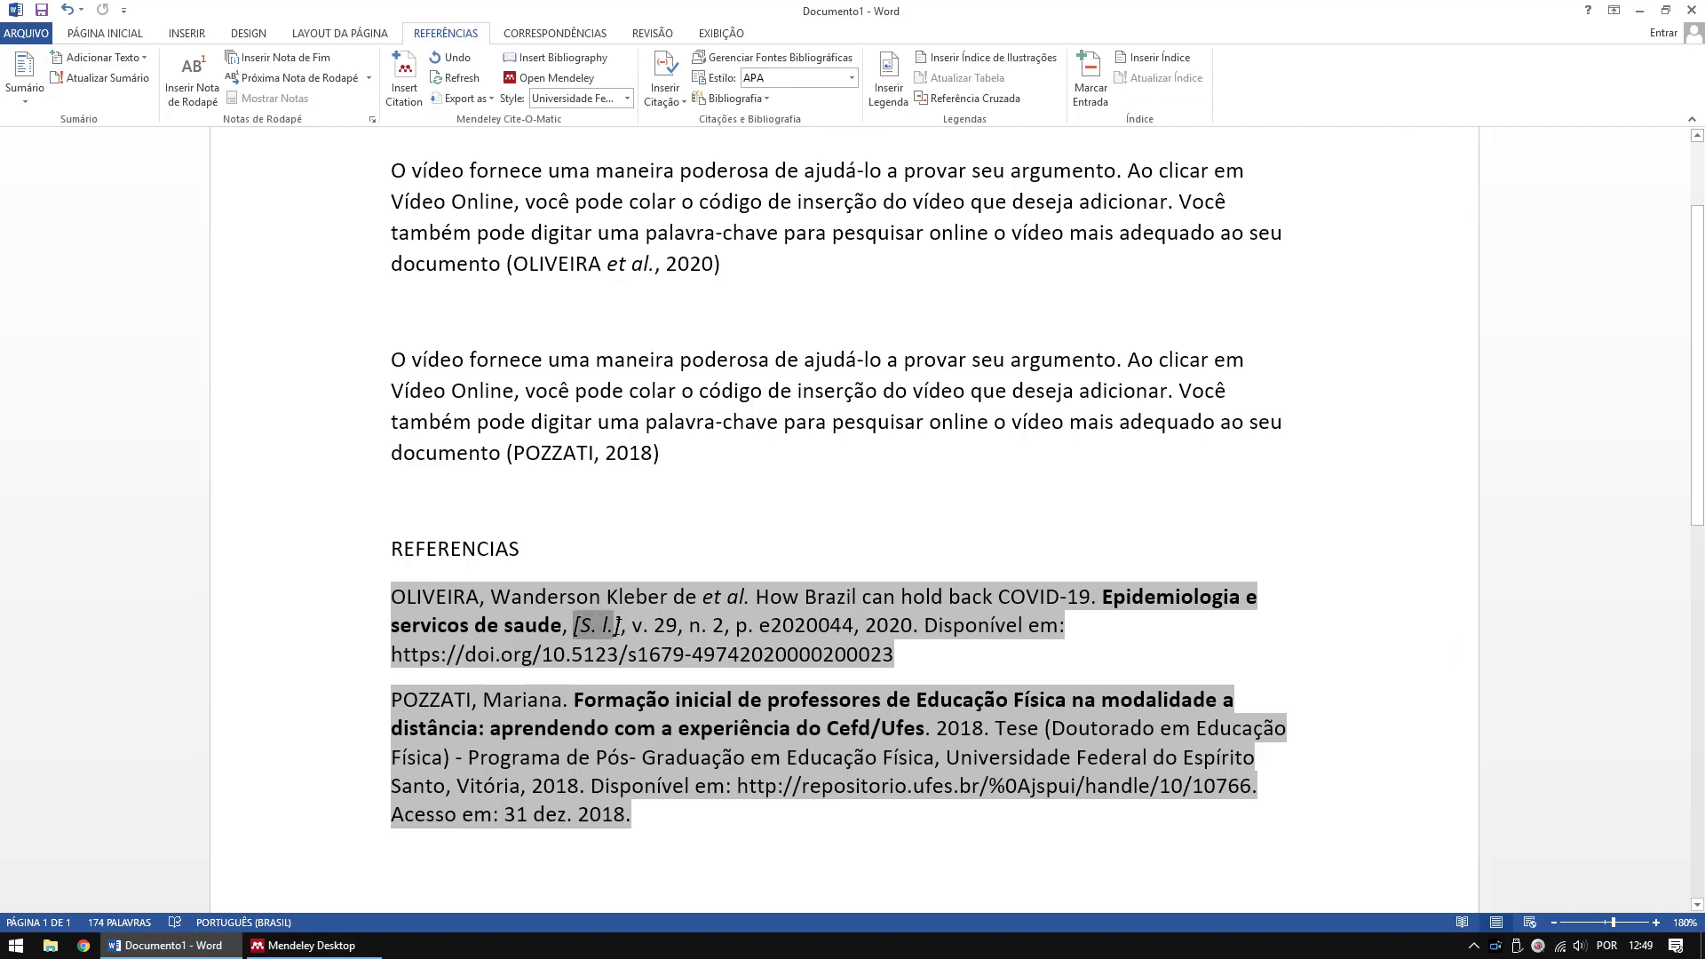
pyautogui.click(457, 78)
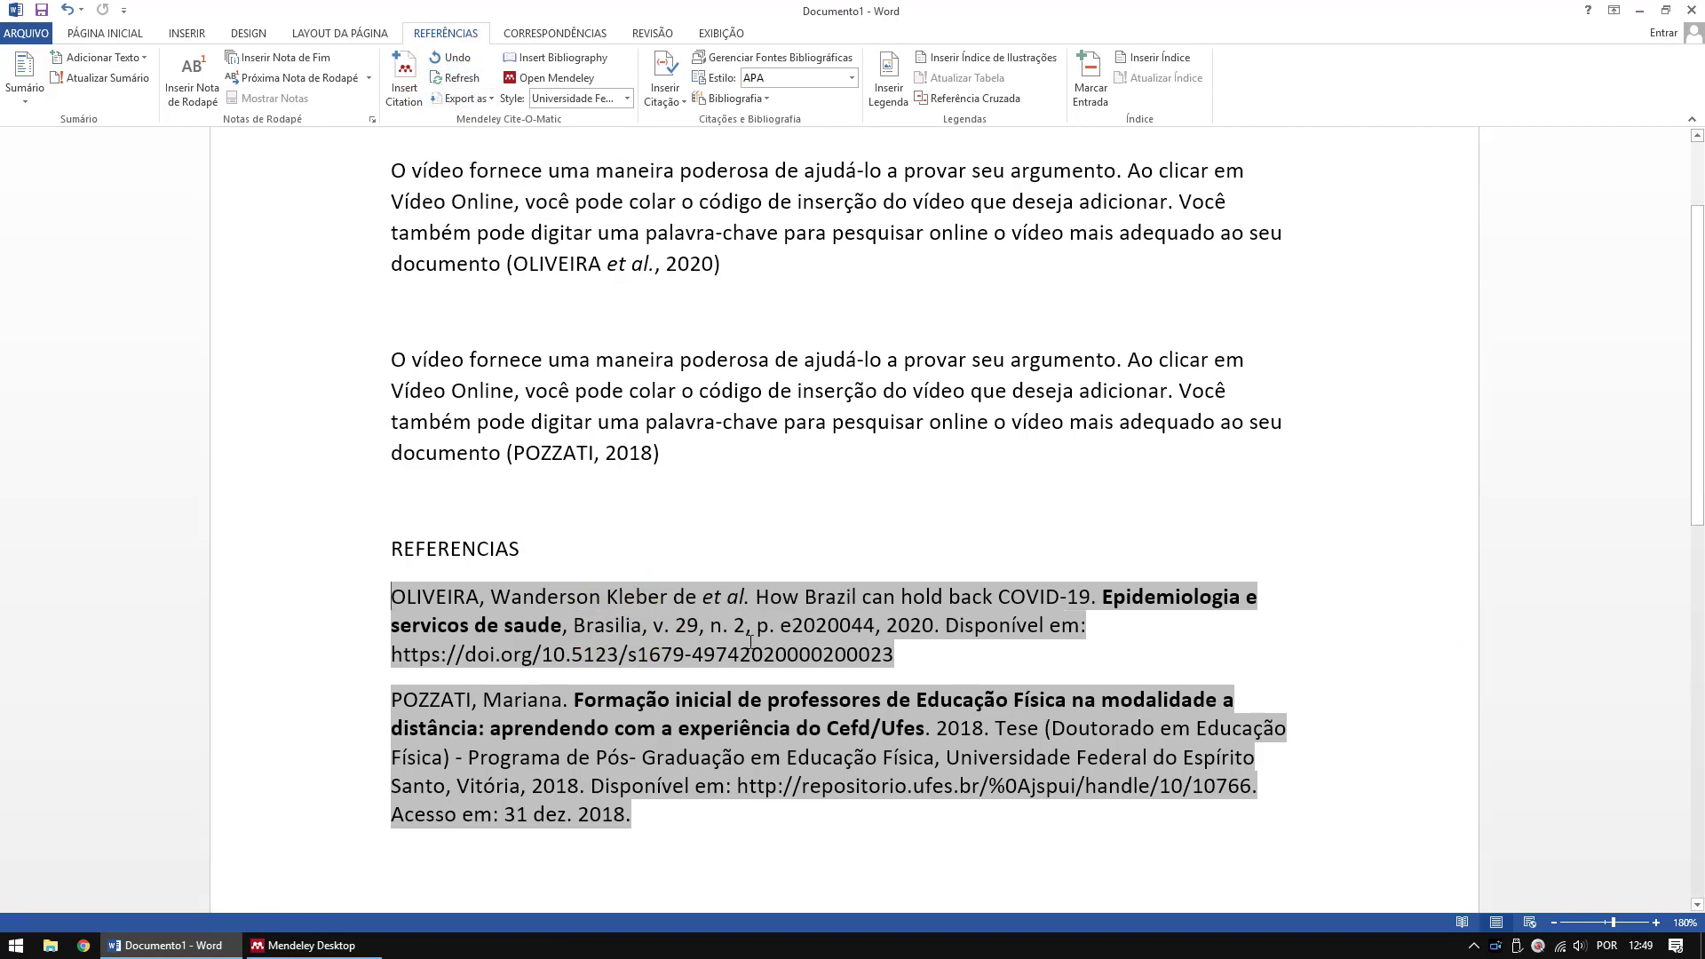
pyautogui.click(619, 626)
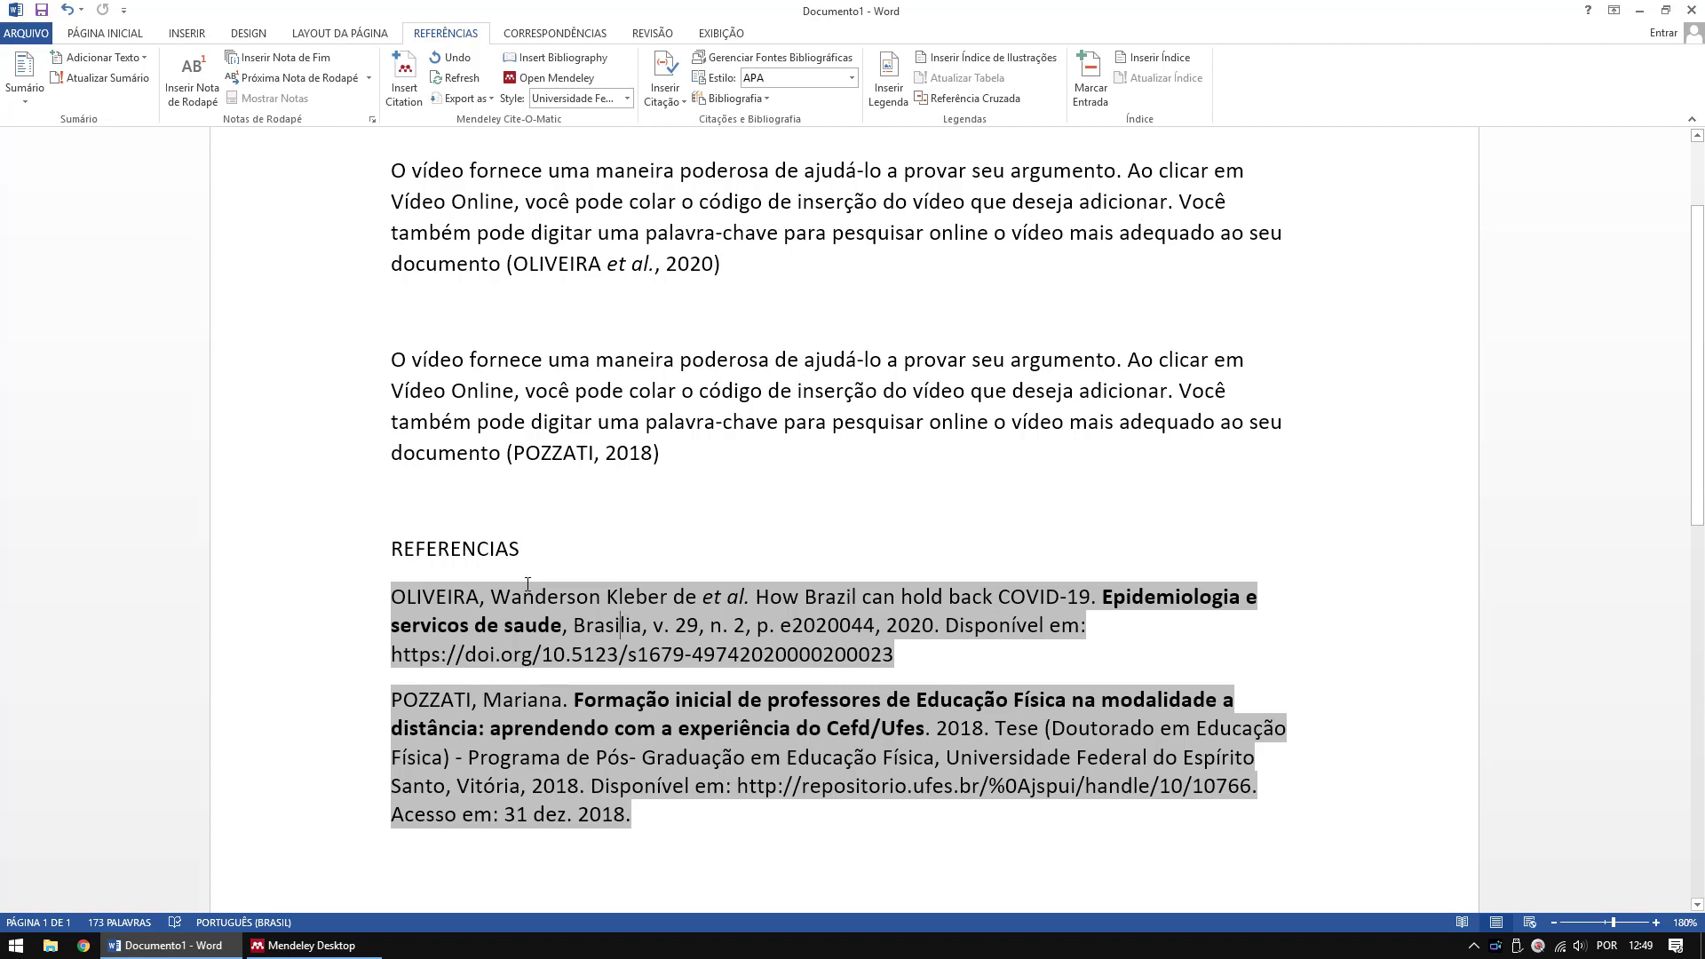
pyautogui.click(684, 626)
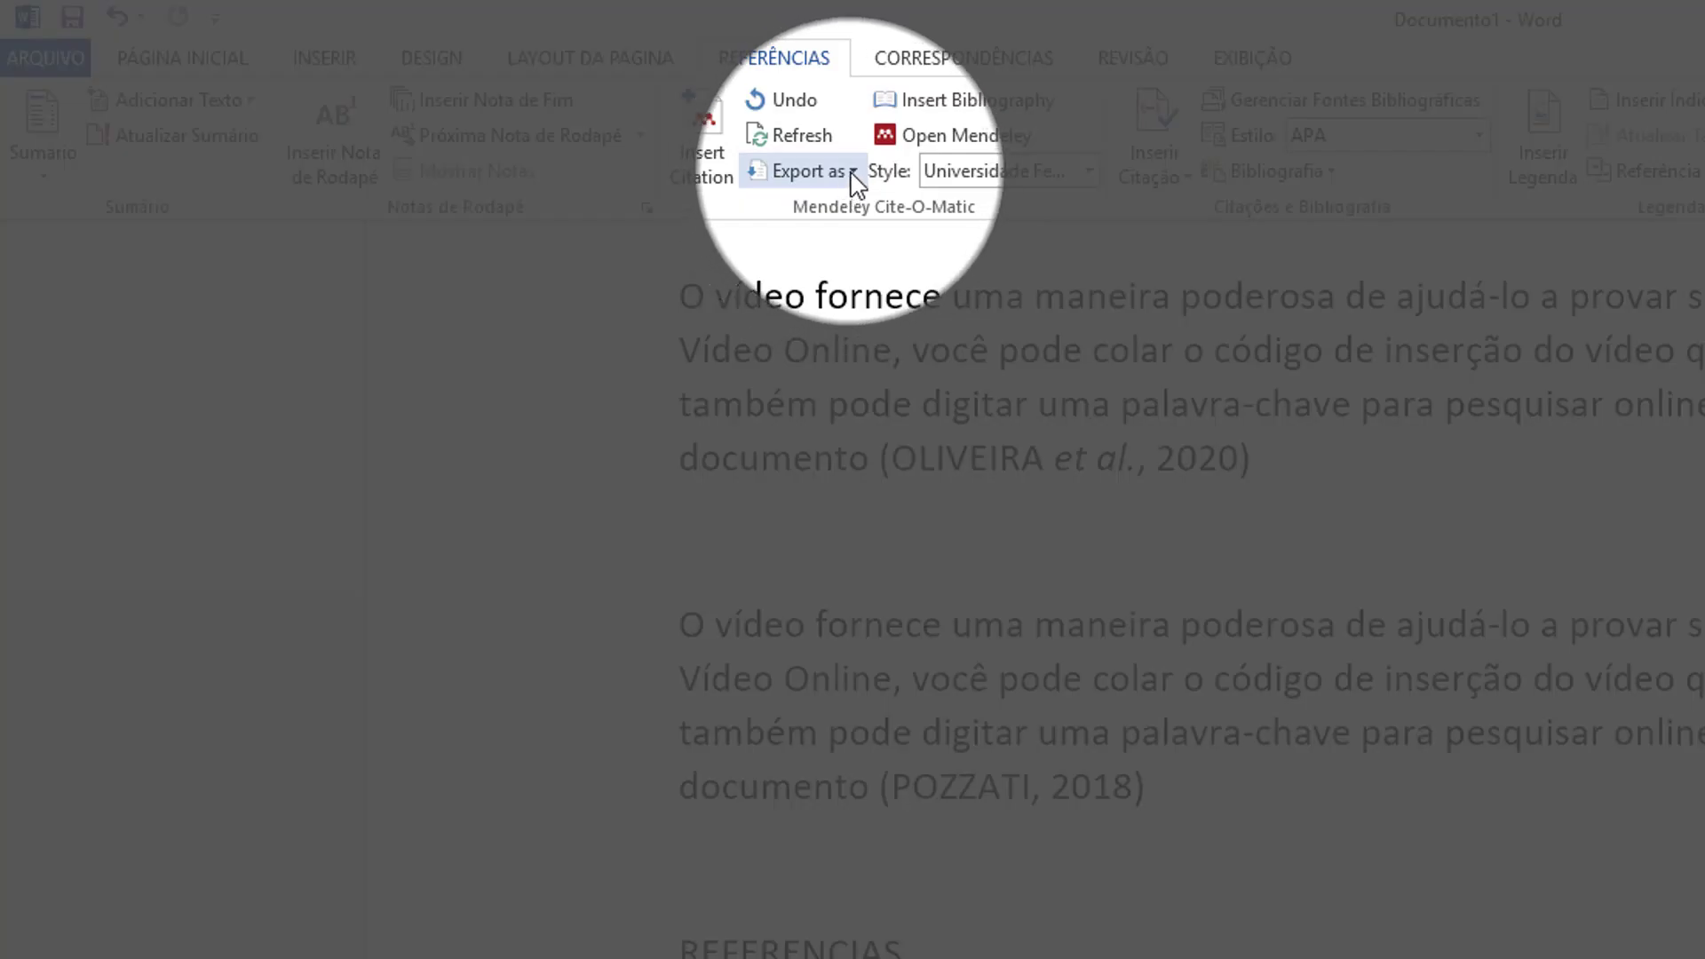
# Step: Start an export without Mendeley fields, save the current document to the Desktop as TESTE, and cancel the export itself
pyautogui.click(851, 172)
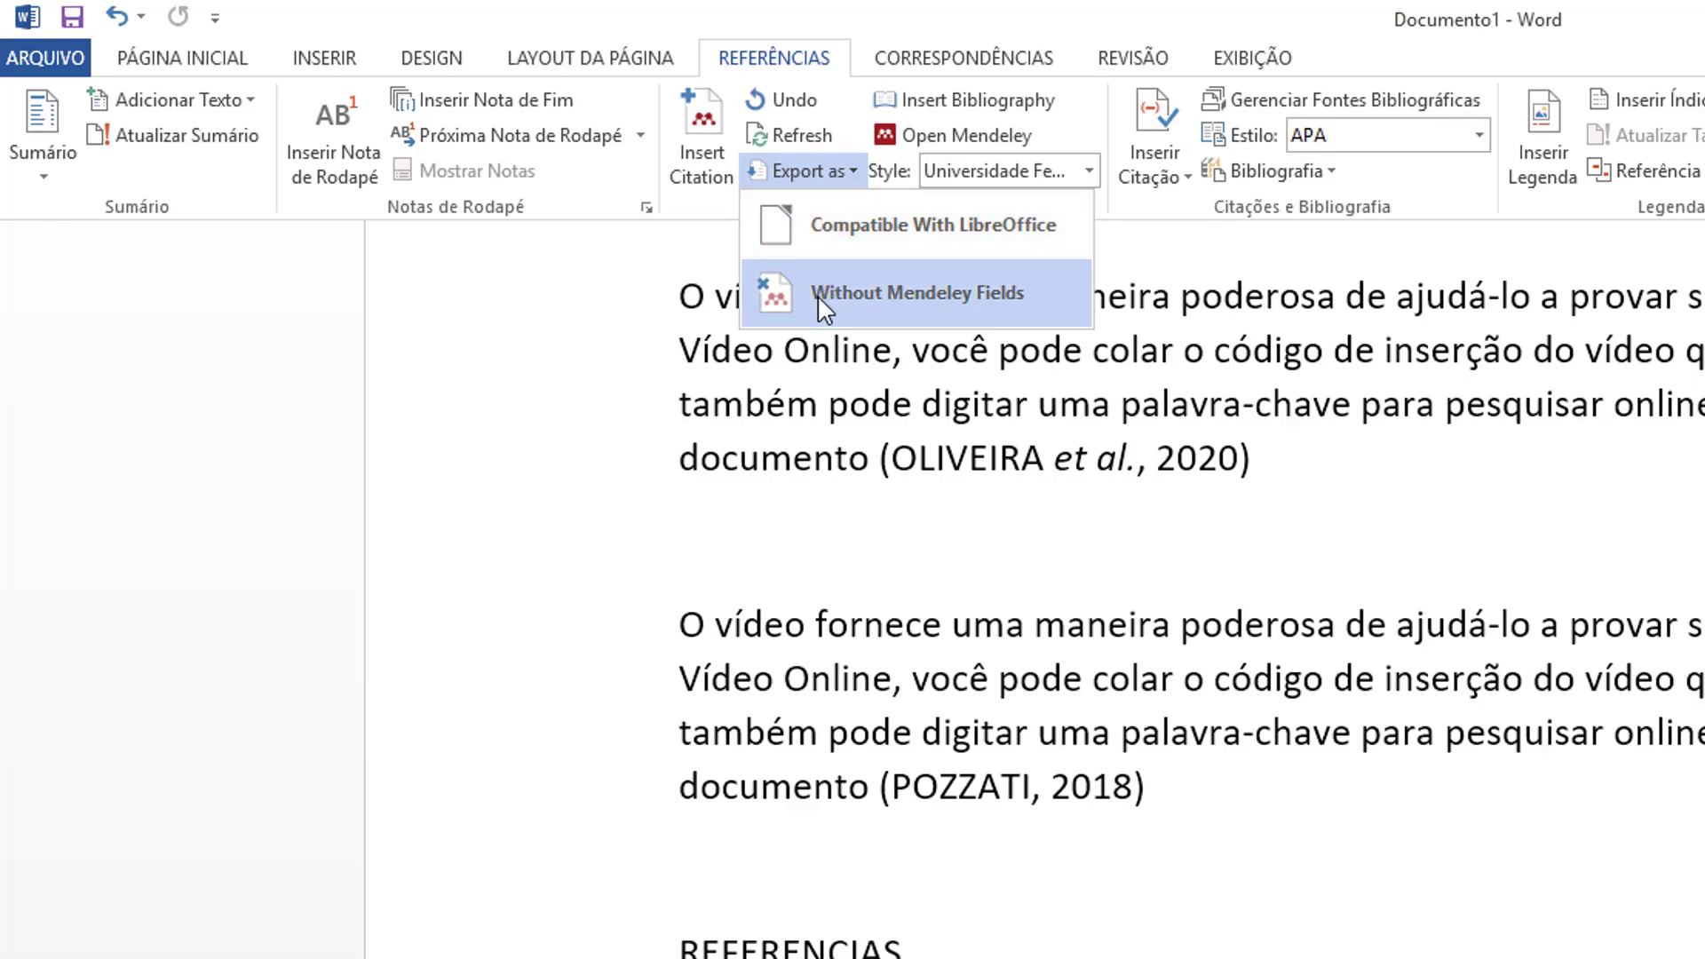
pyautogui.click(817, 295)
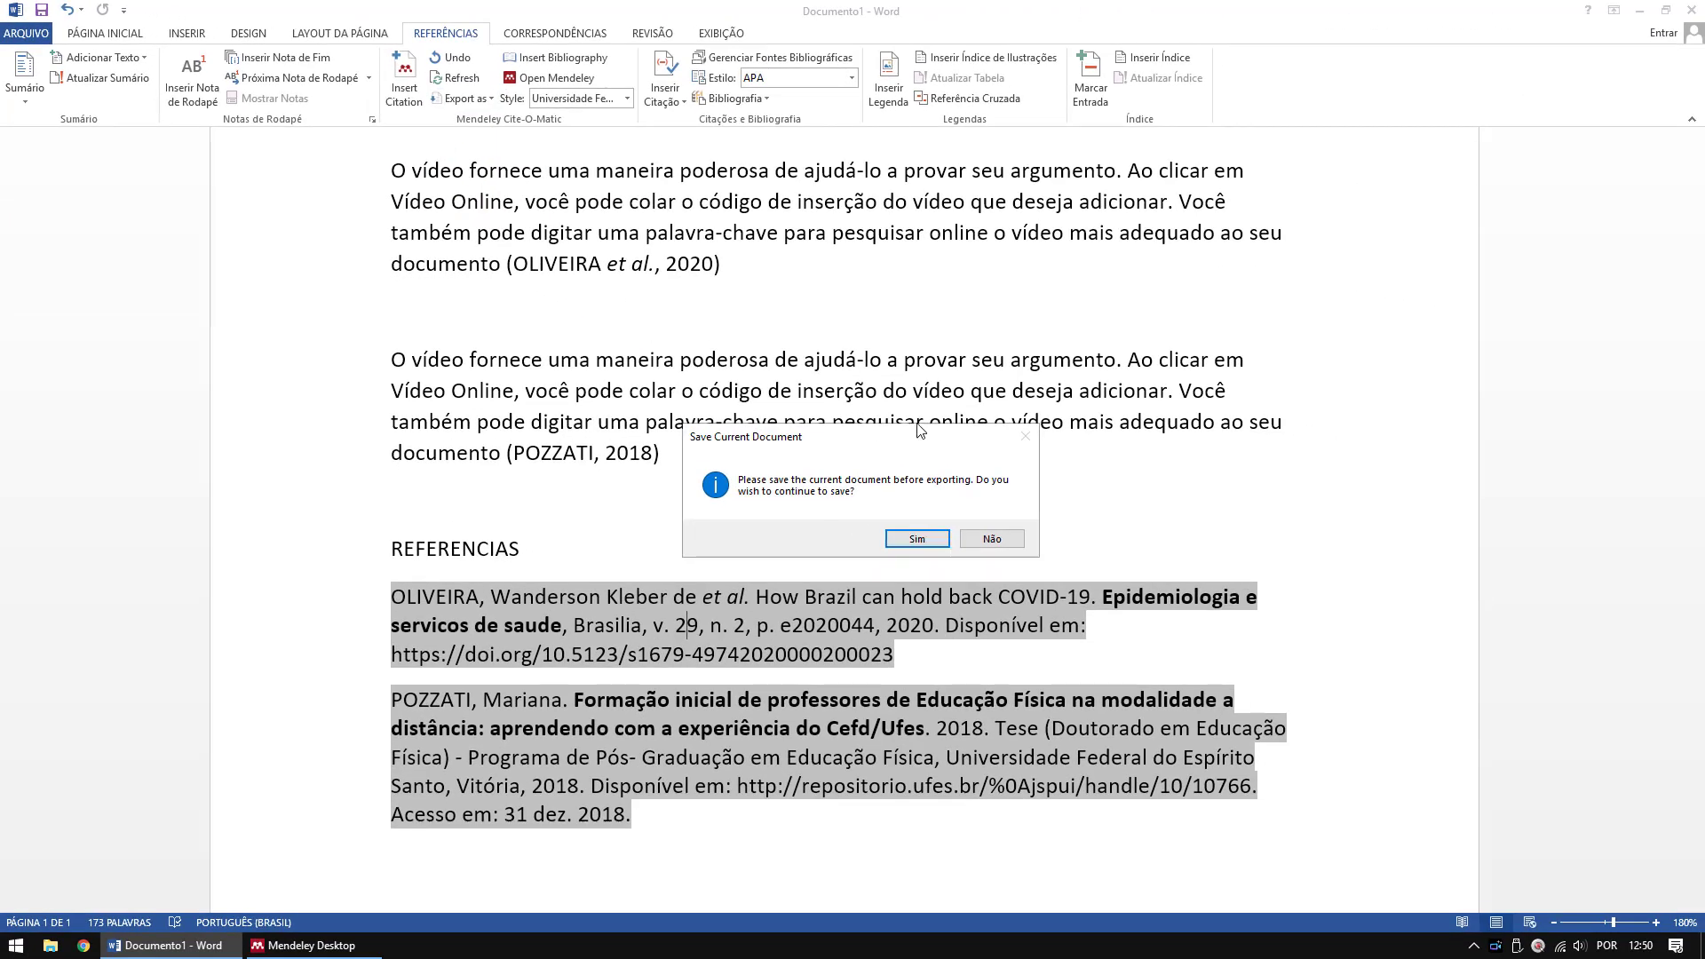
pyautogui.click(914, 538)
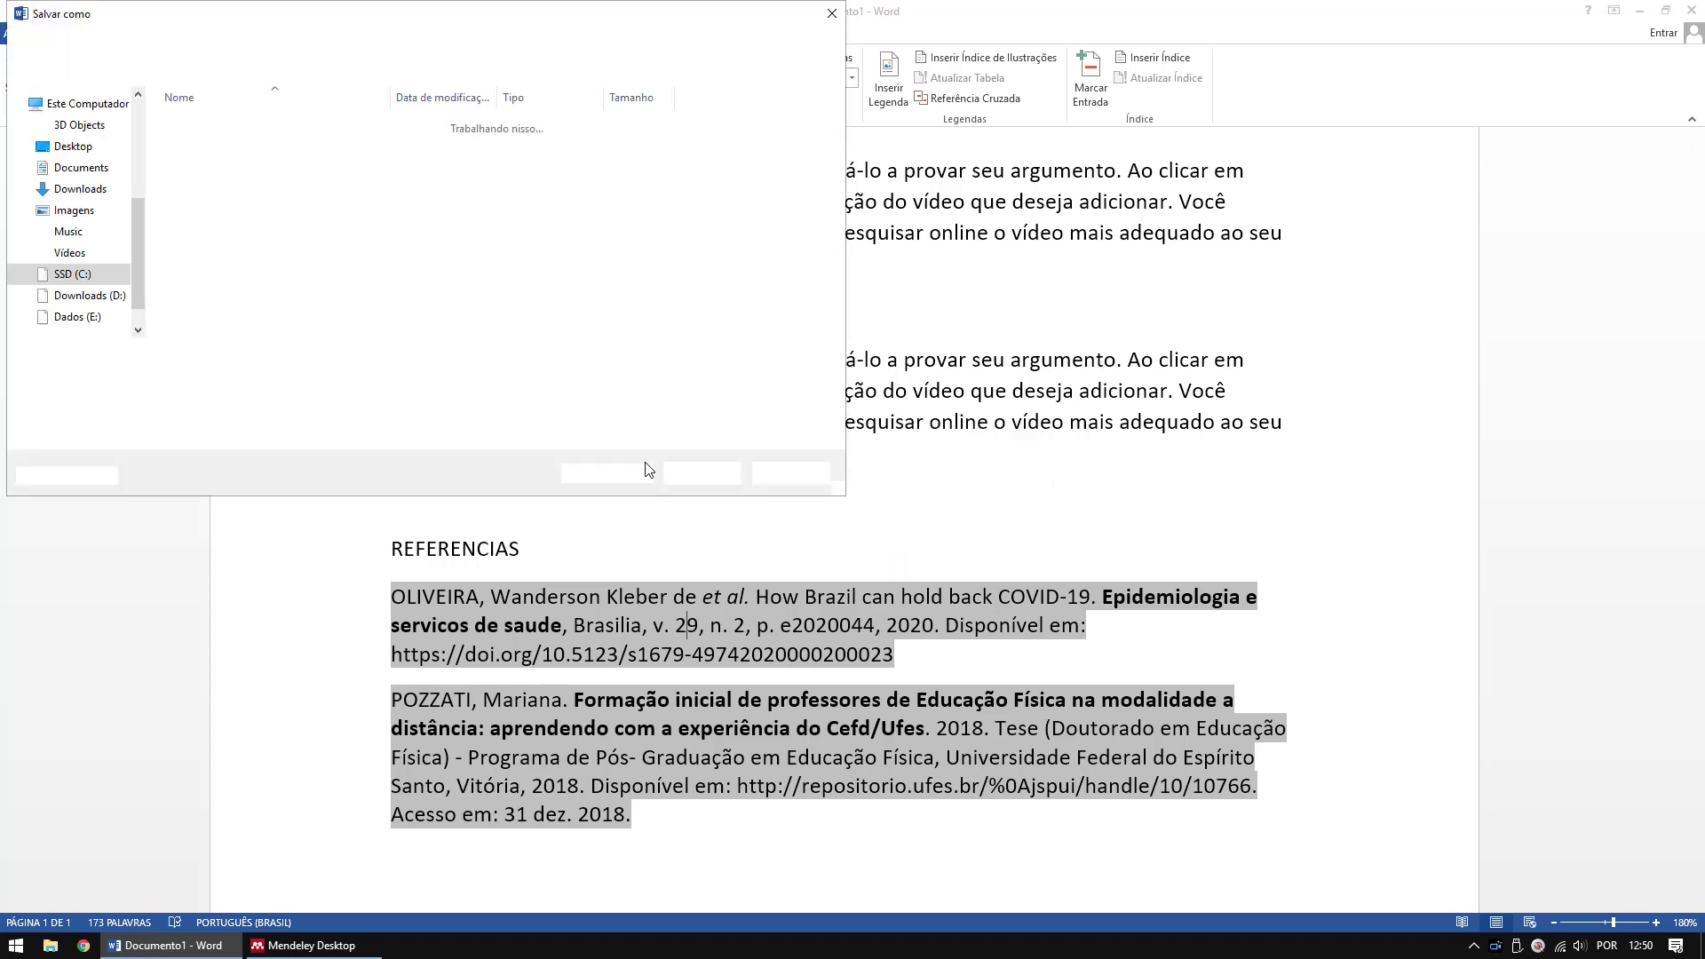
pyautogui.click(98, 133)
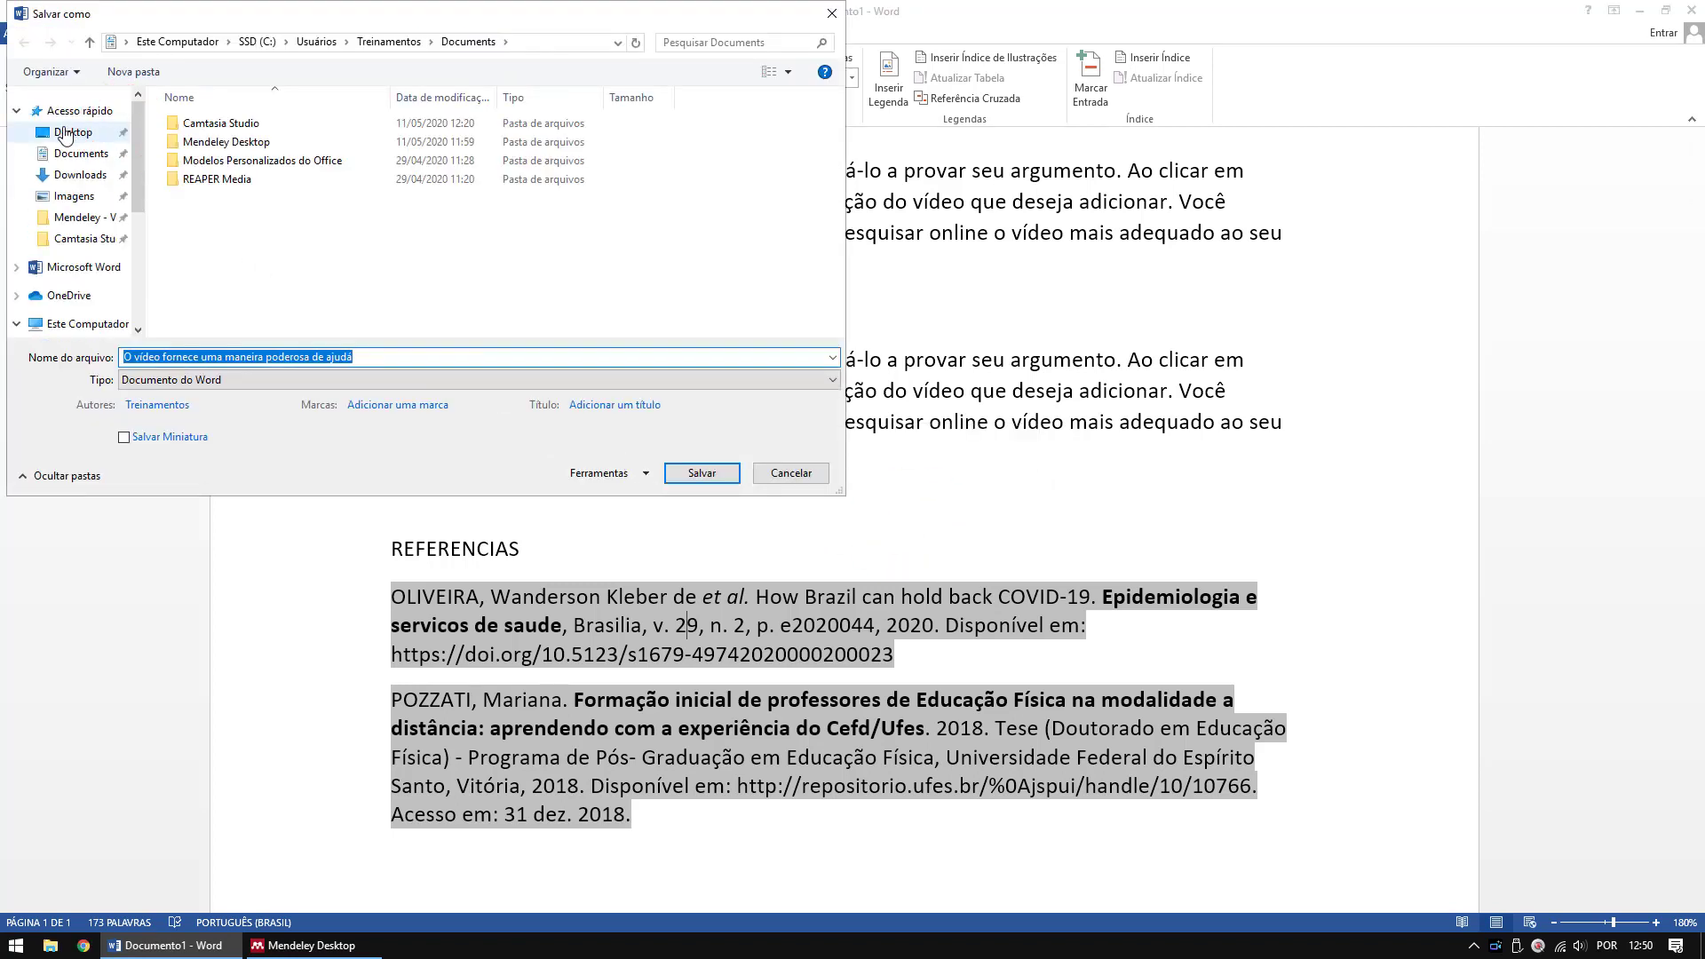
pyautogui.click(364, 359)
pyautogui.write('TESTE')
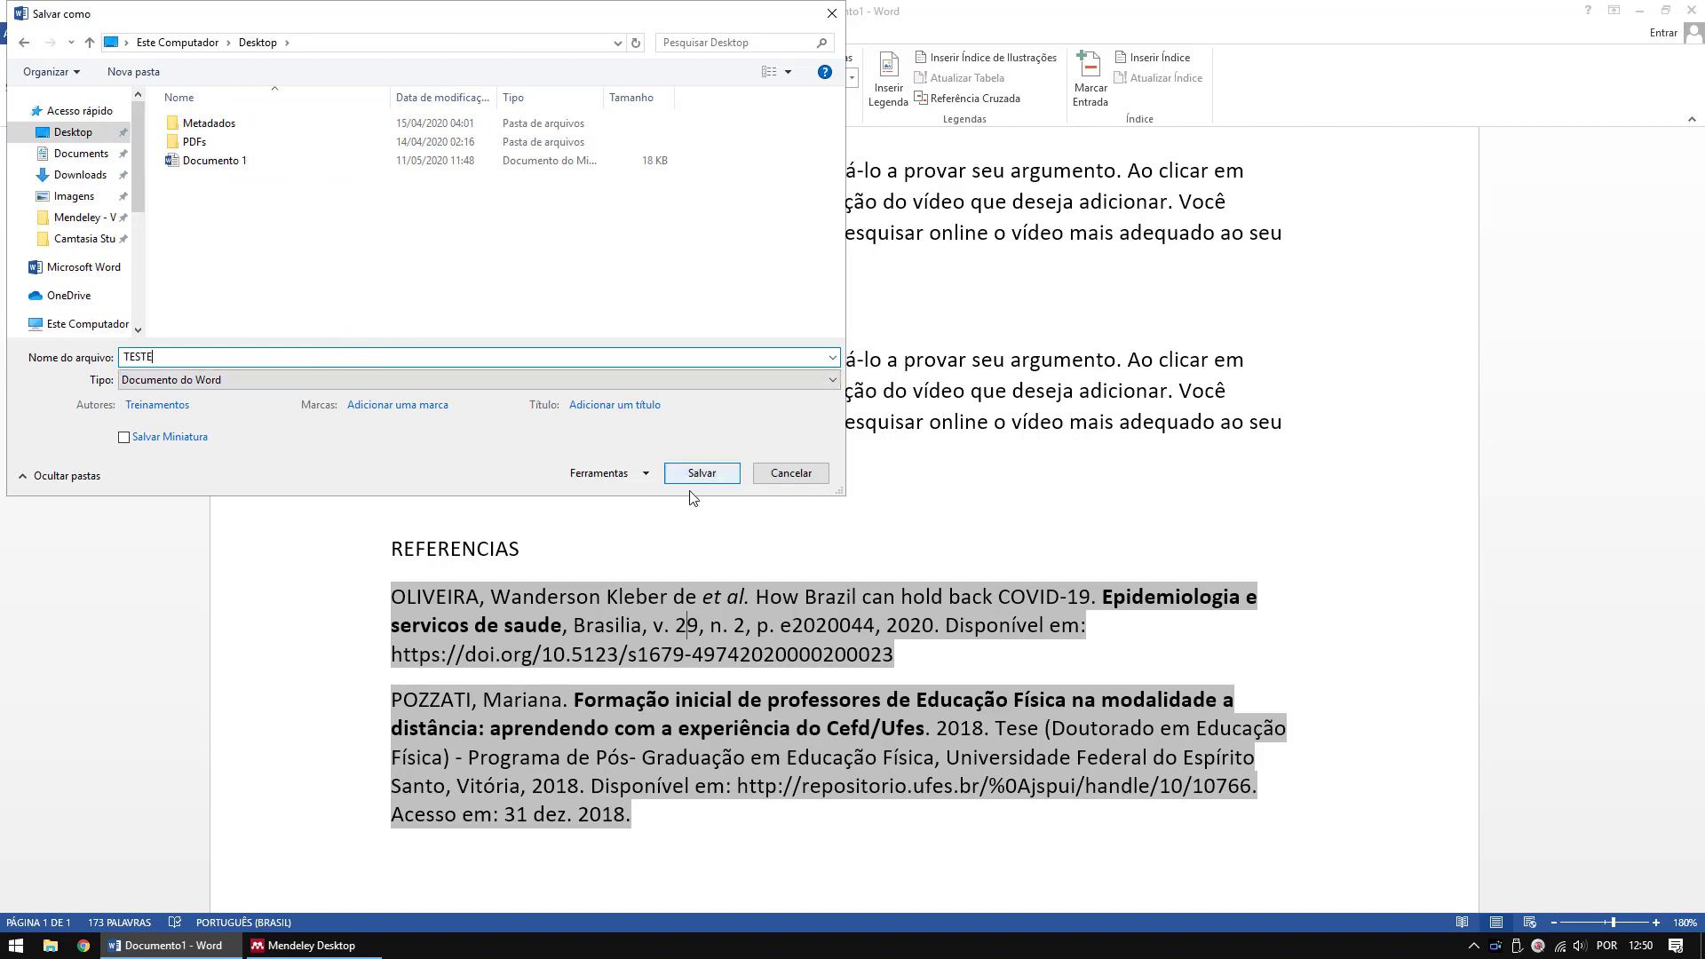
pyautogui.click(699, 476)
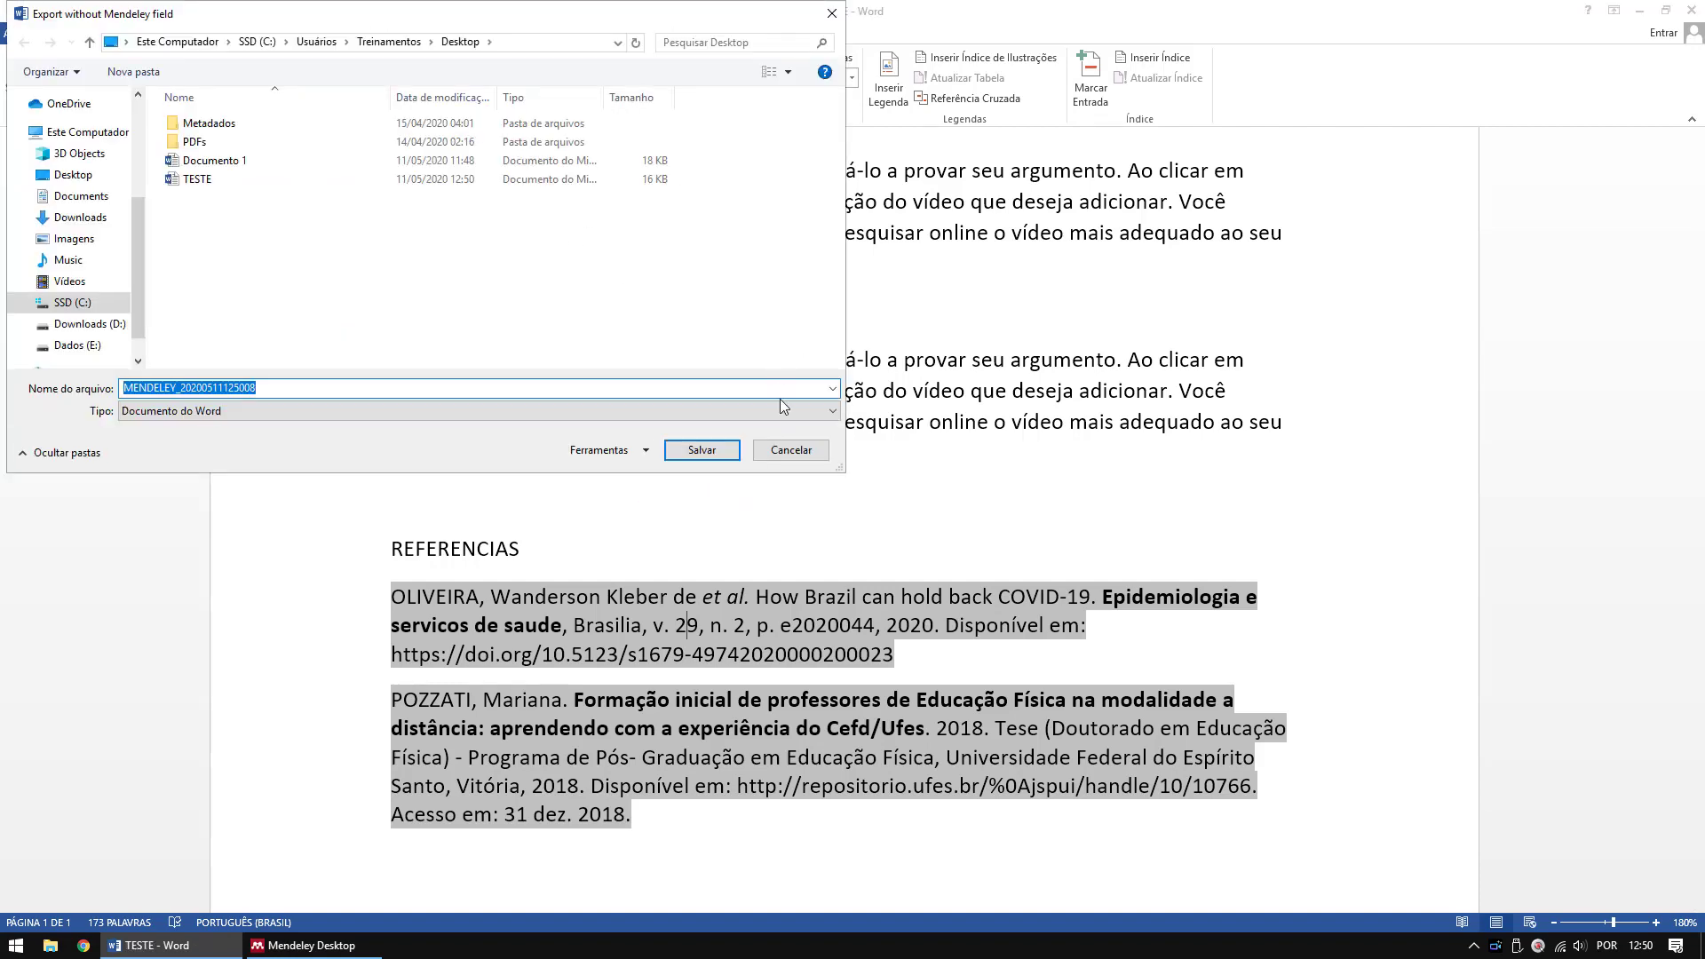
pyautogui.click(791, 449)
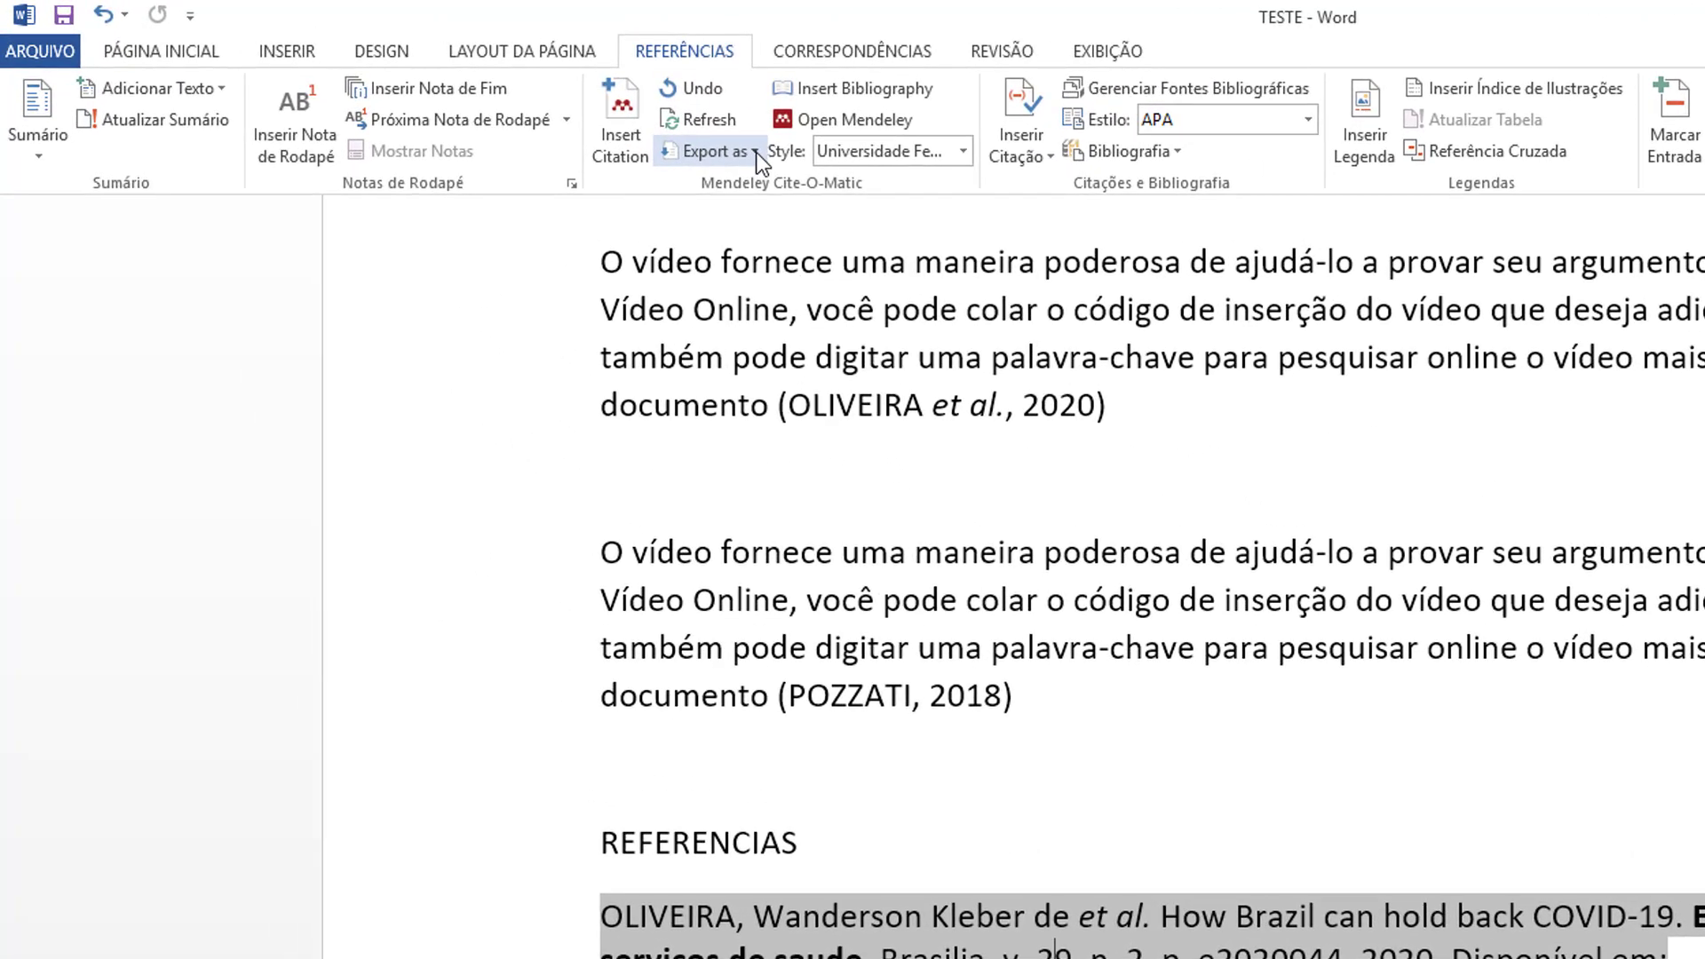
# Step: Export a copy of the document without Mendeley fields to the Desktop as "CÒPIA DO TESTE"
pyautogui.click(491, 99)
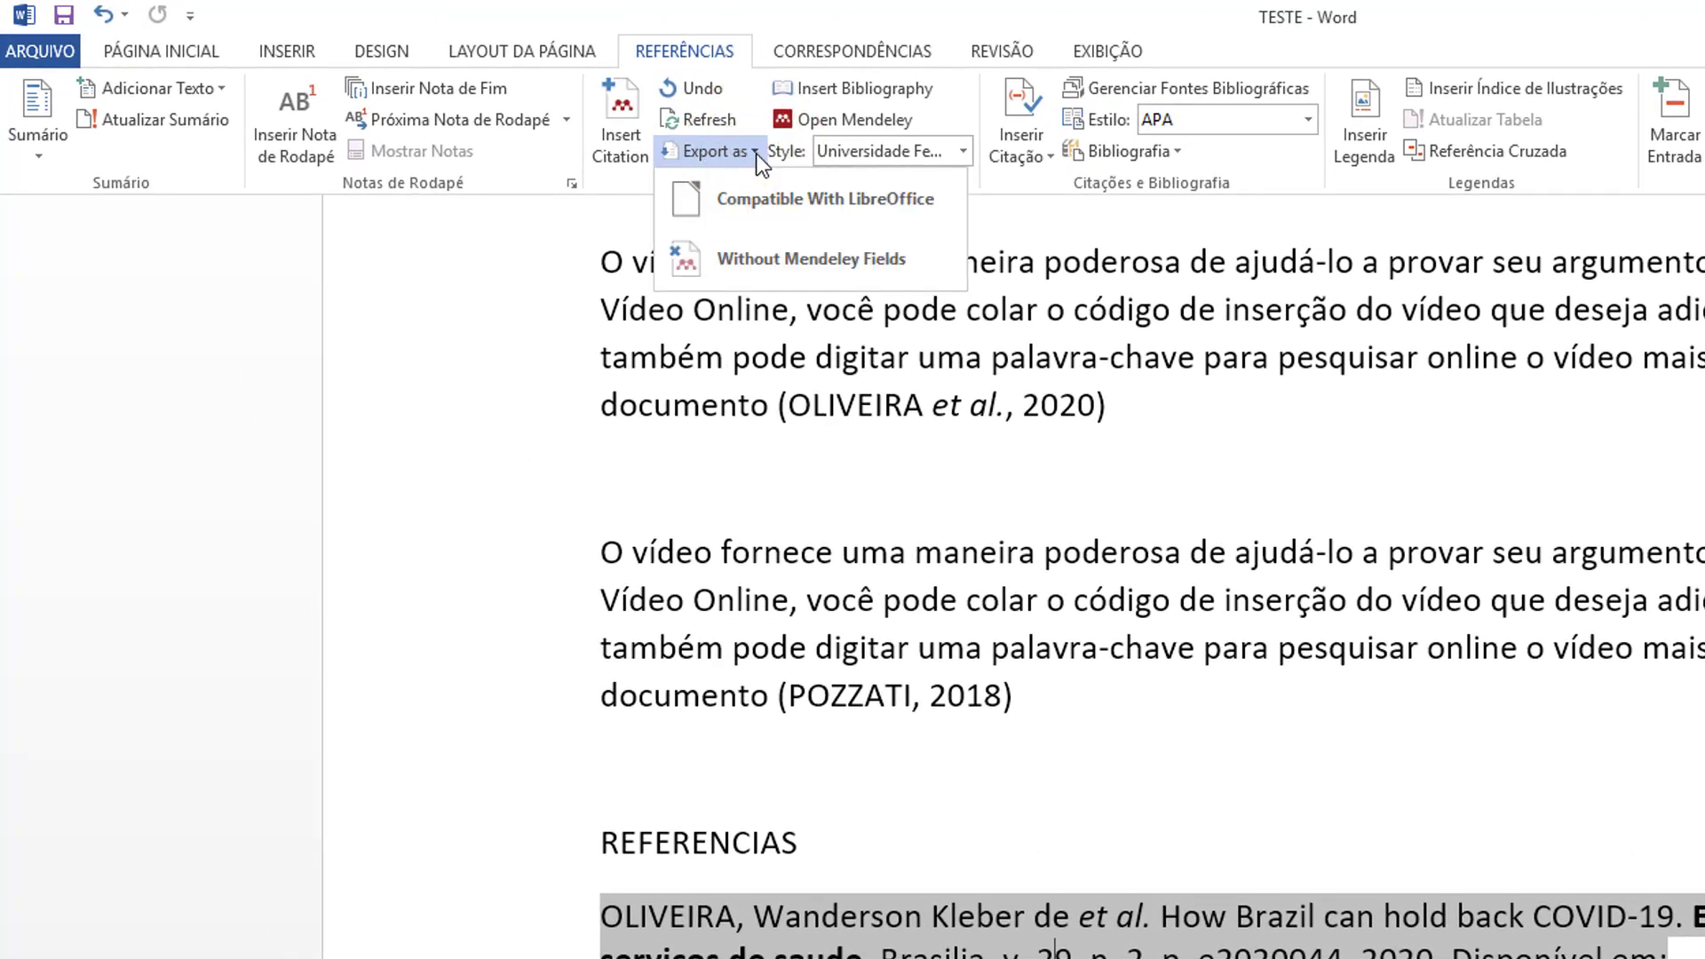
pyautogui.click(756, 259)
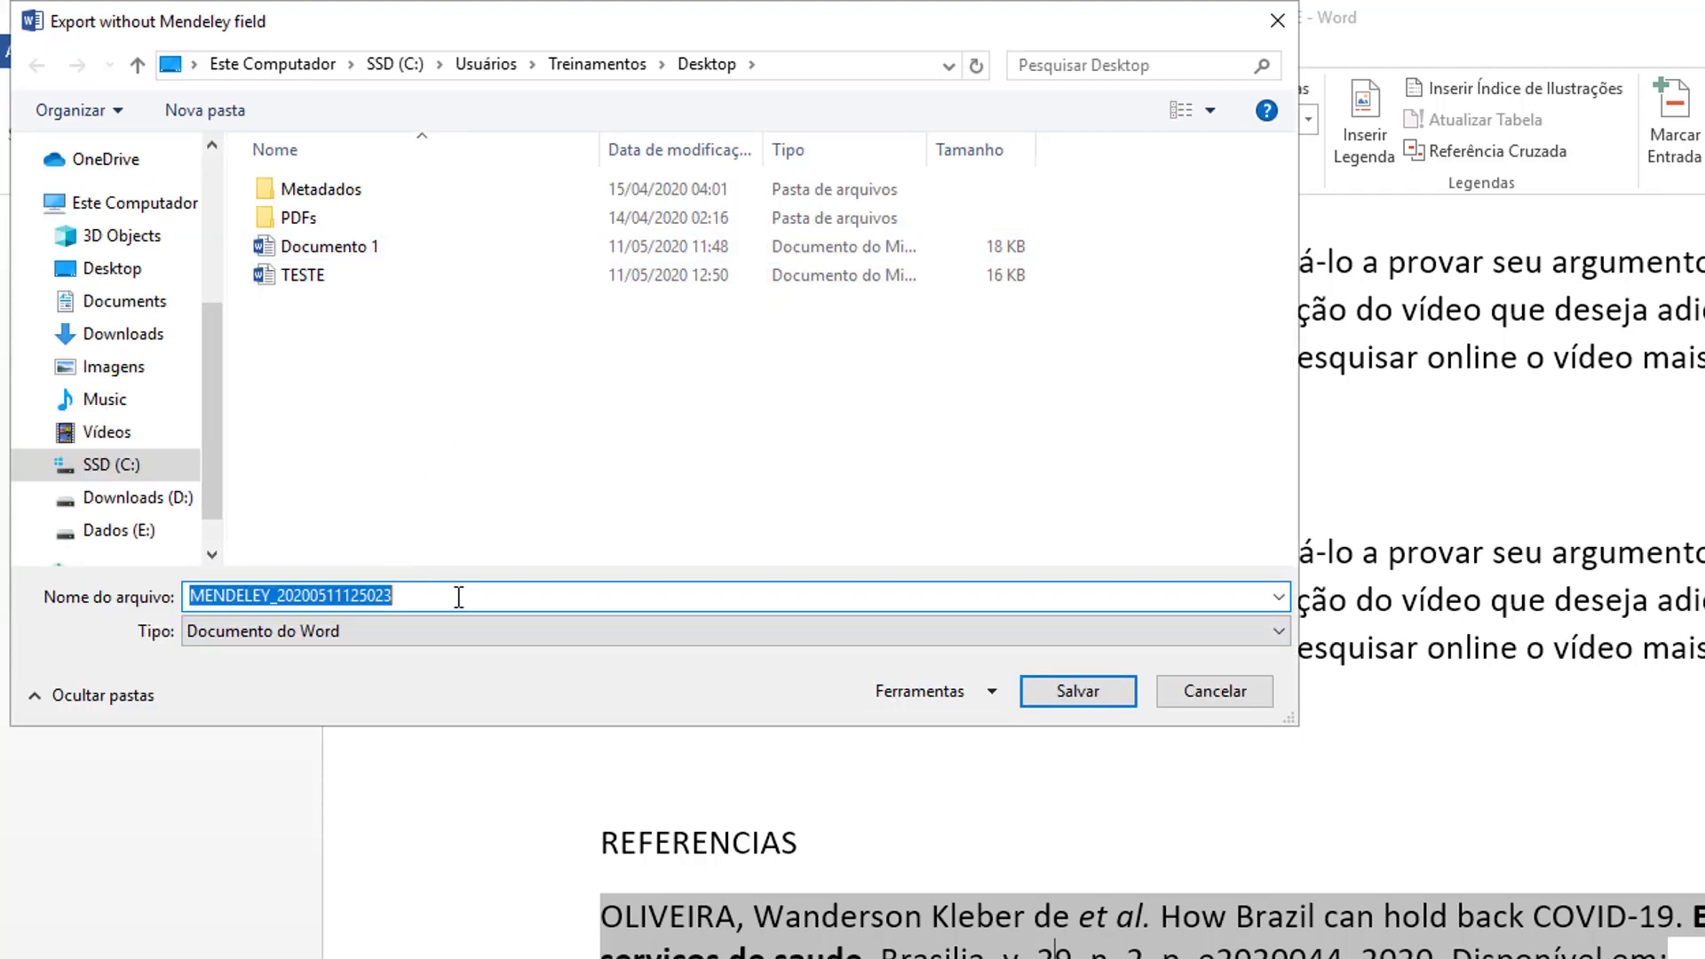
pyautogui.write('C')
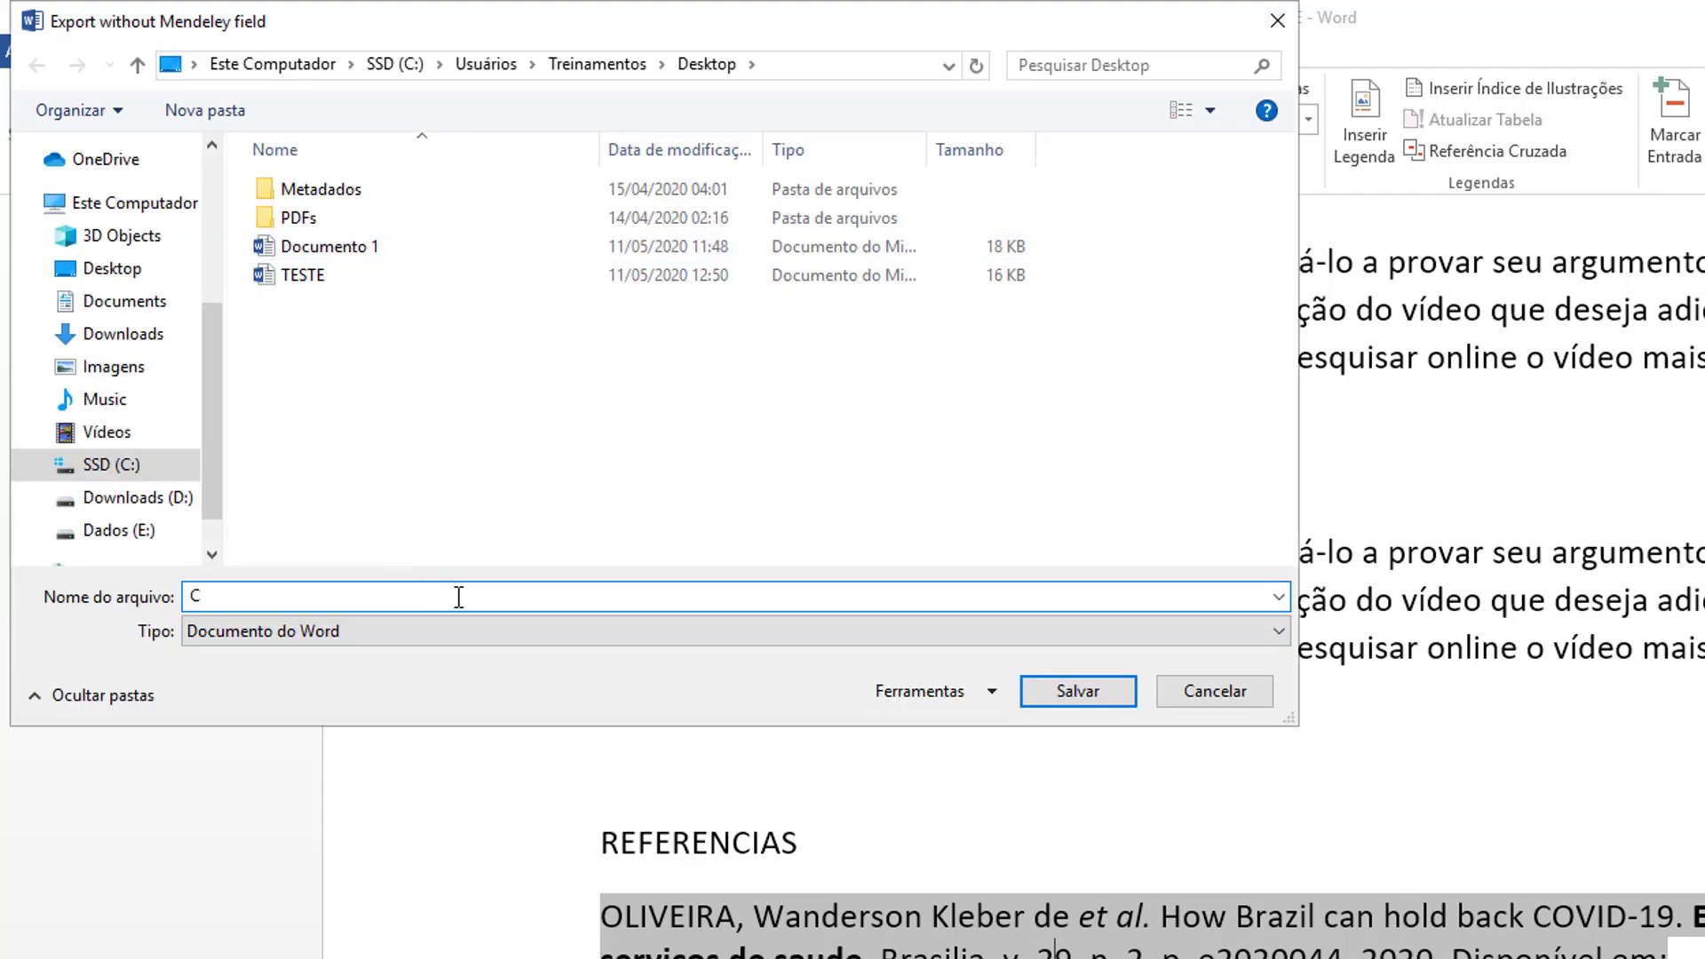
pyautogui.write('ÒPIA DO TRE')
pyautogui.press('BackSpace')
pyautogui.press('BackSpace')
pyautogui.write('ESTE')
pyautogui.press('Return')
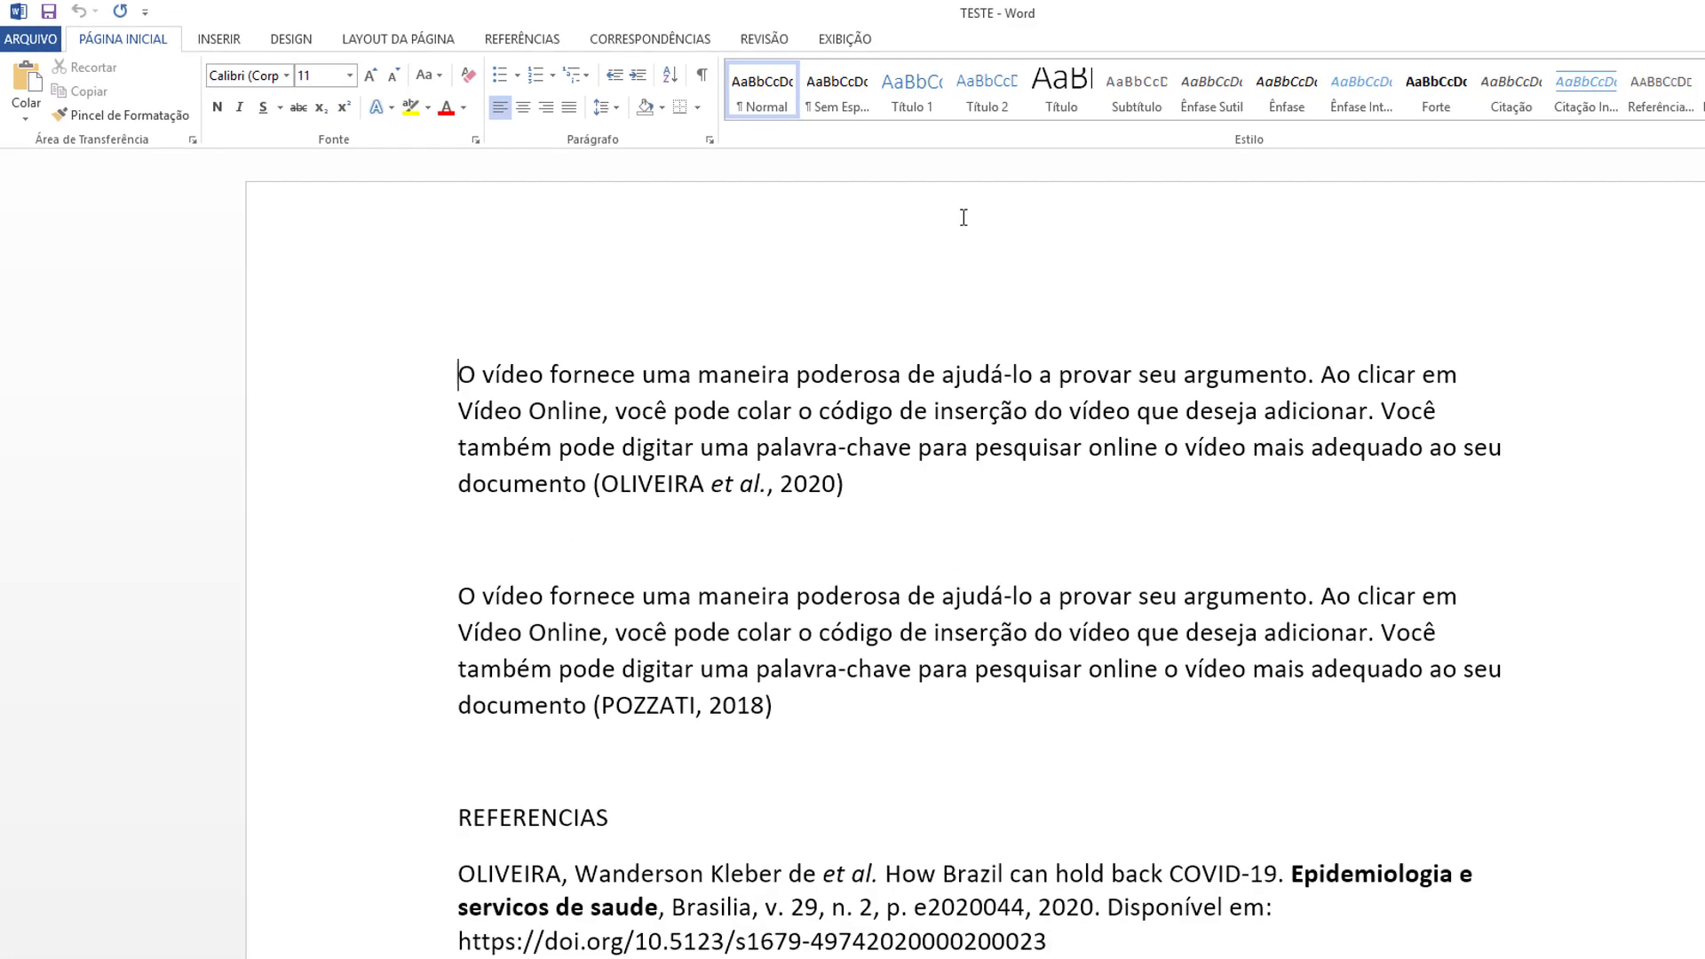
# Step: Check whether the bibliography and both in-text citations in TESTE are linked Mendeley fields
pyautogui.click(680, 941)
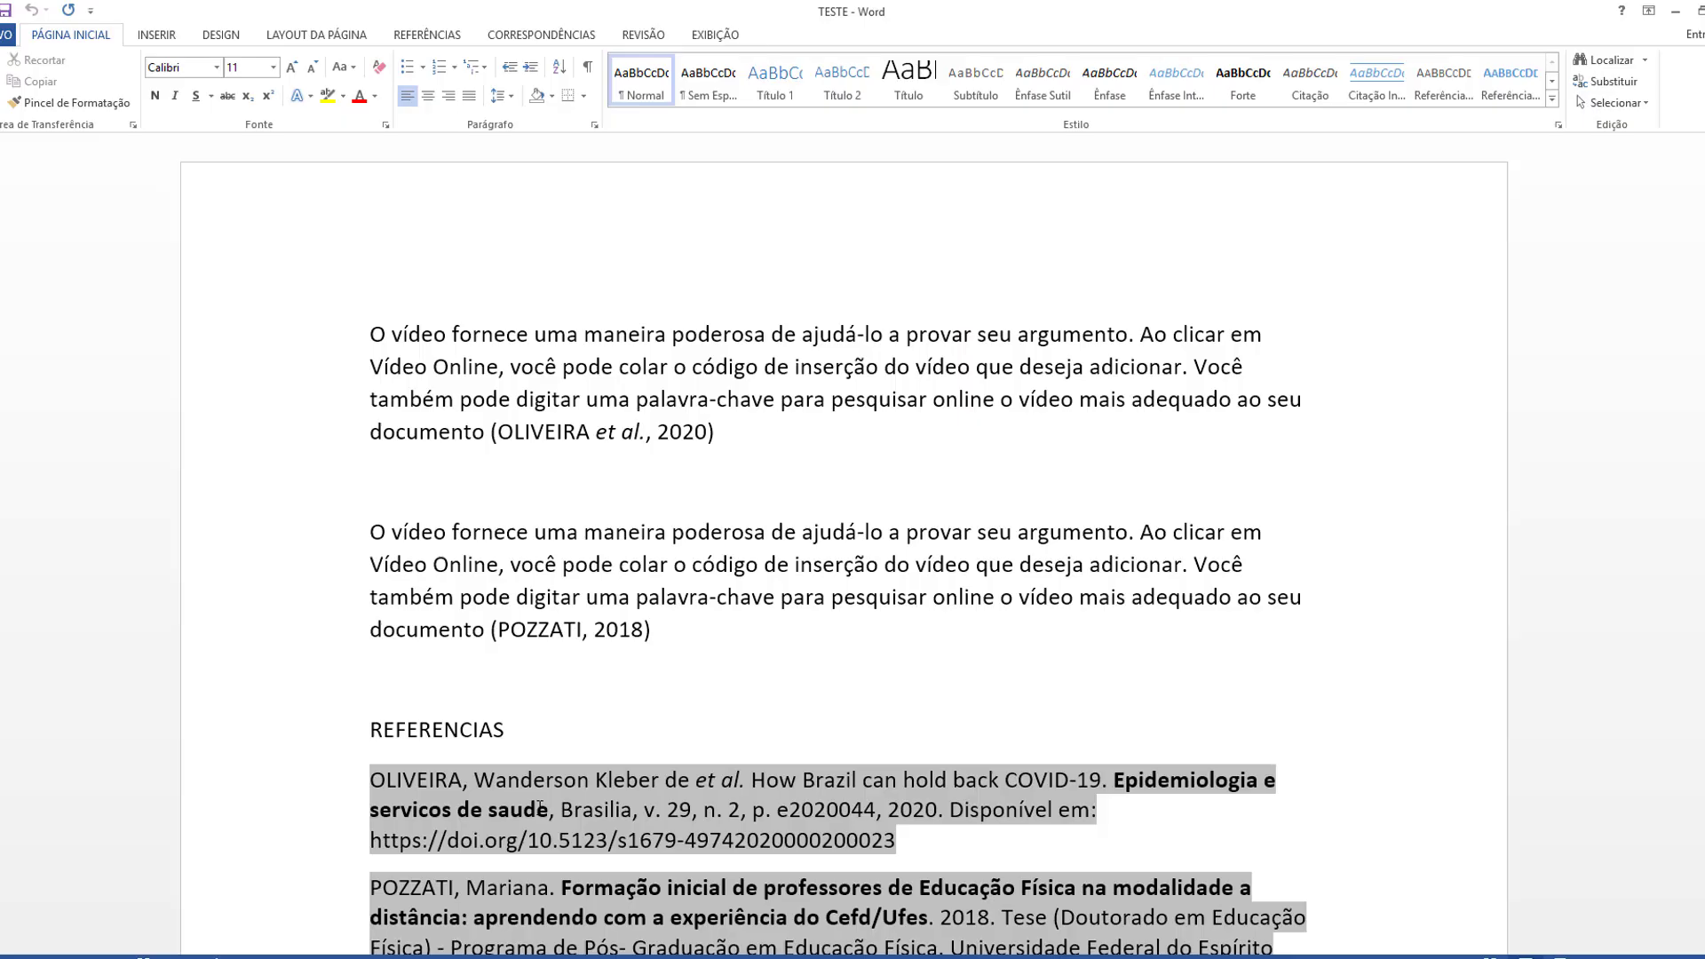
pyautogui.scroll(-2, 626, 737)
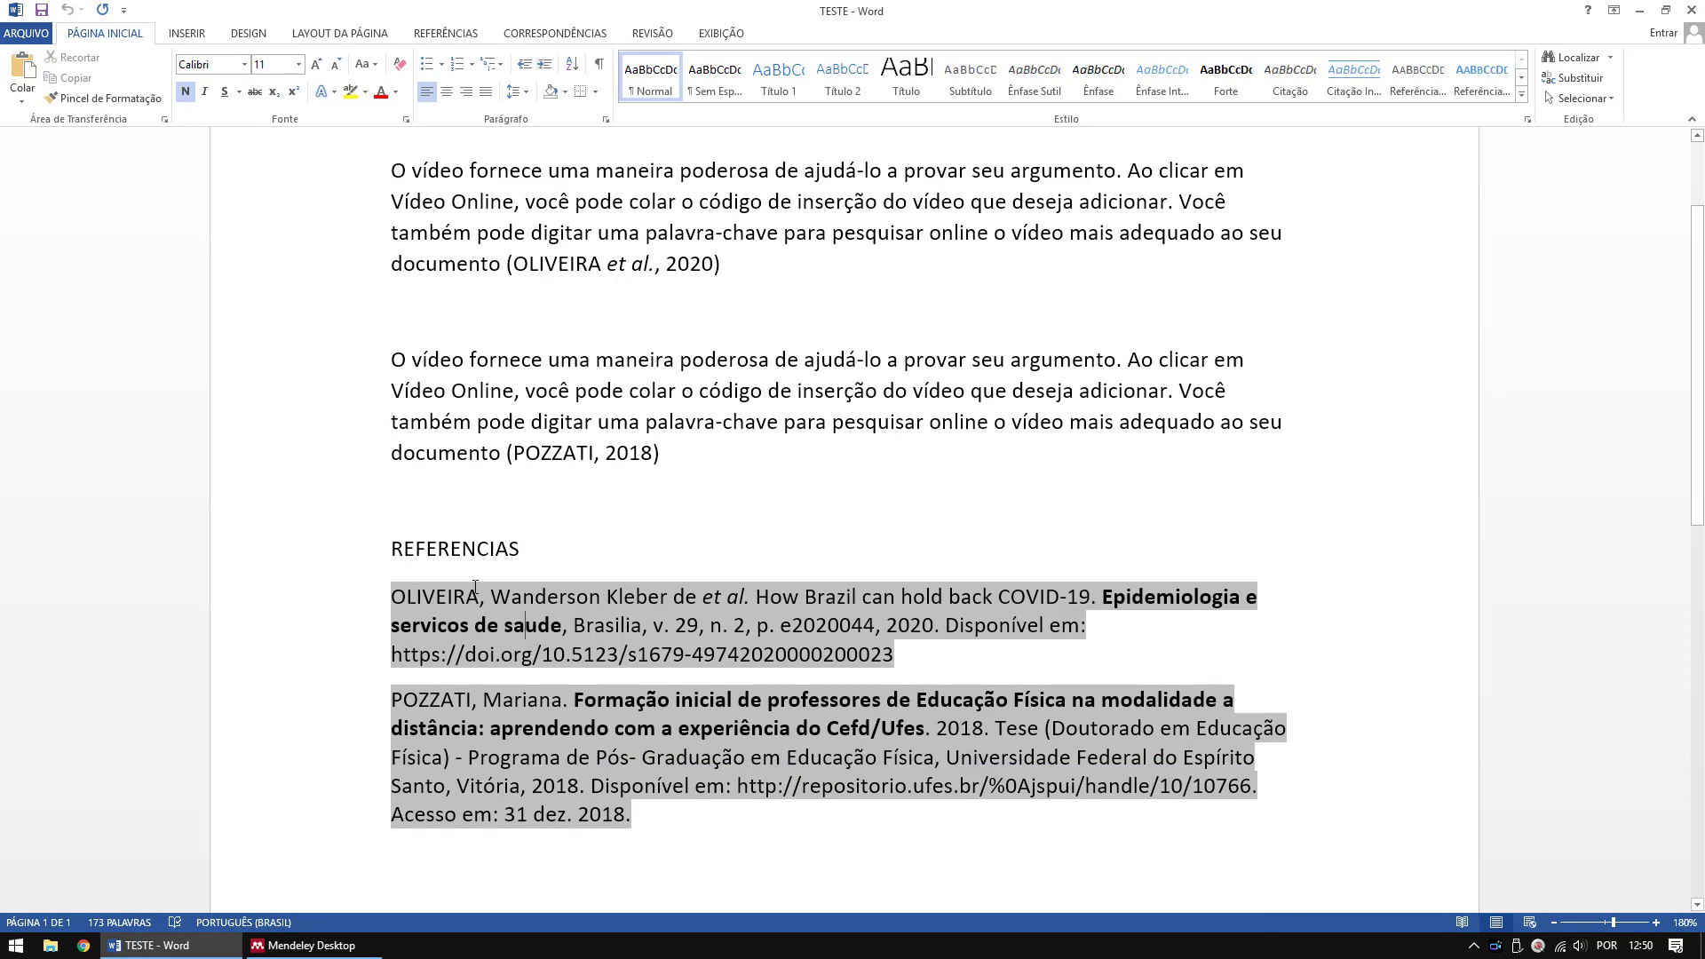
pyautogui.click(565, 459)
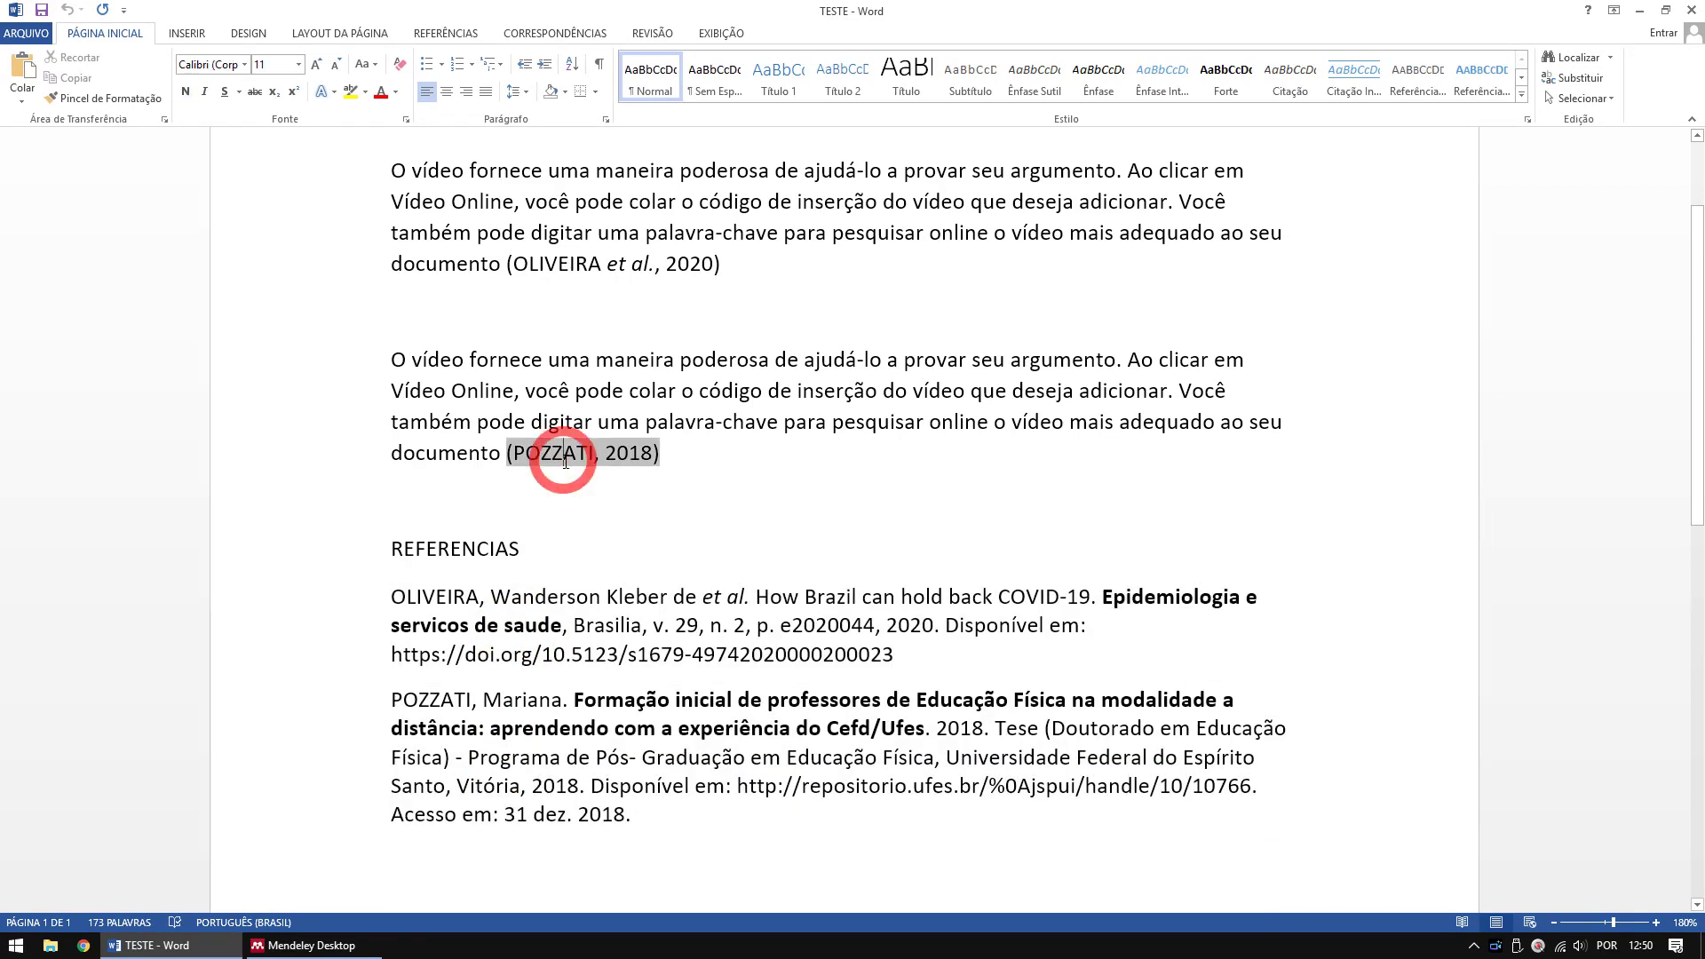
pyautogui.click(557, 263)
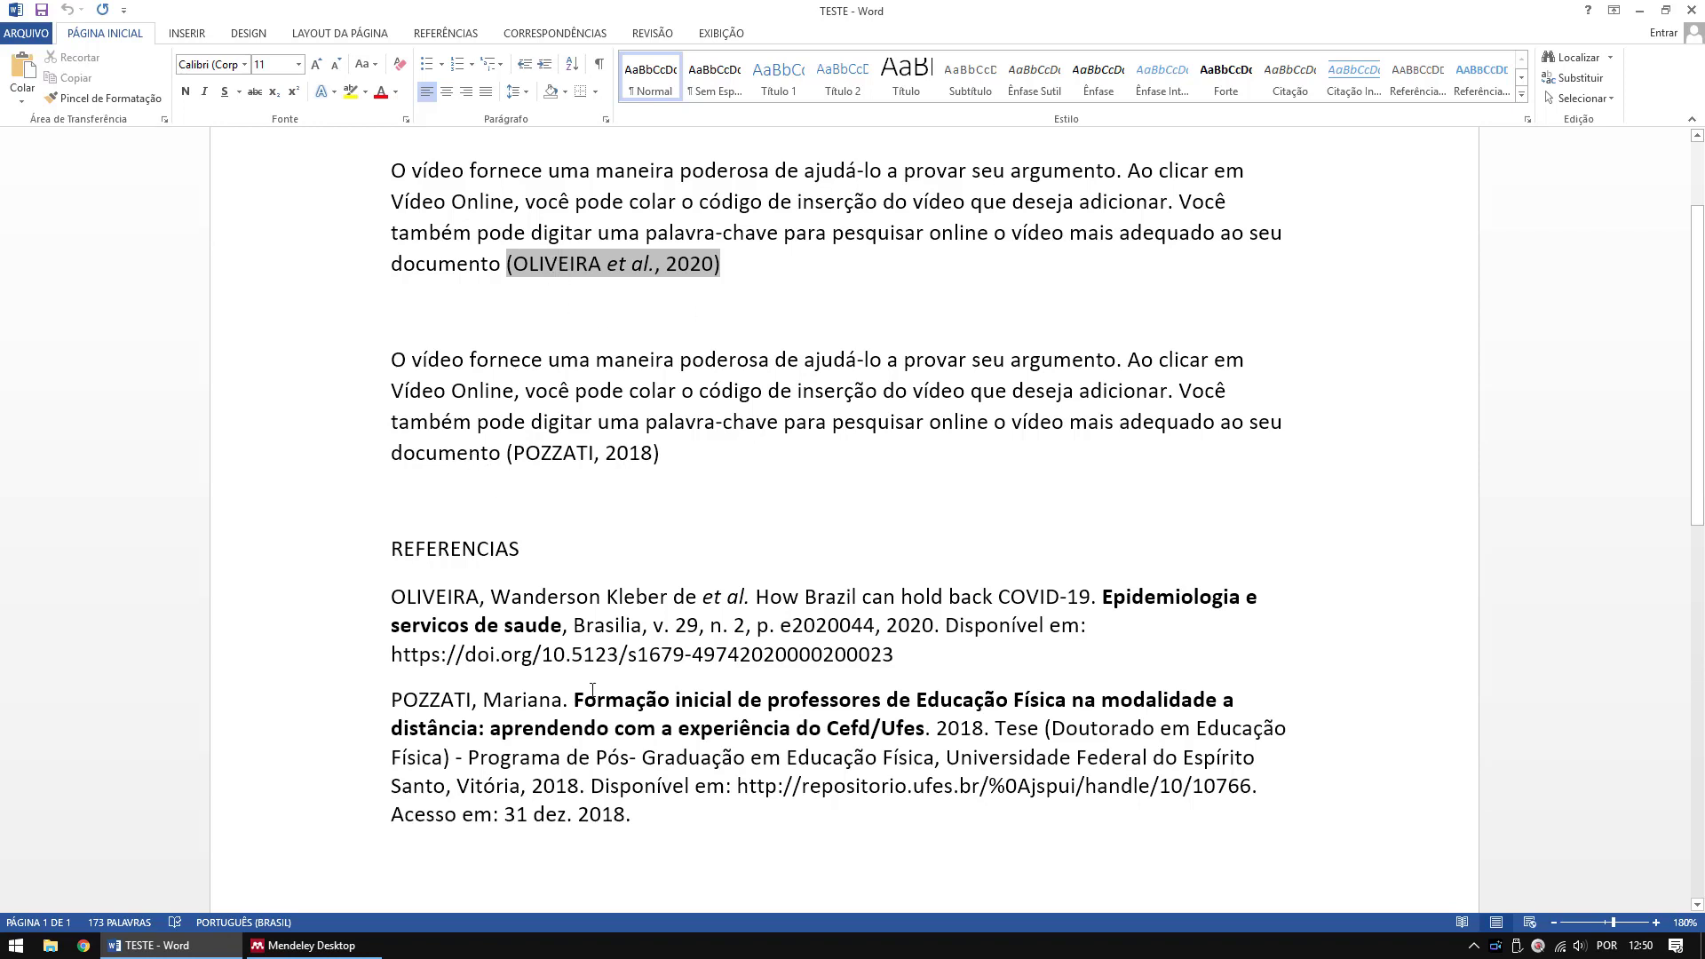
# Step: Overwrite the last digit of the COVID-19 article's volume number with "asdadasdsadsa" and refresh the Mendeley citations
pyautogui.click(676, 621)
pyautogui.moveTo(686, 624); pyautogui.dragTo(696, 623)
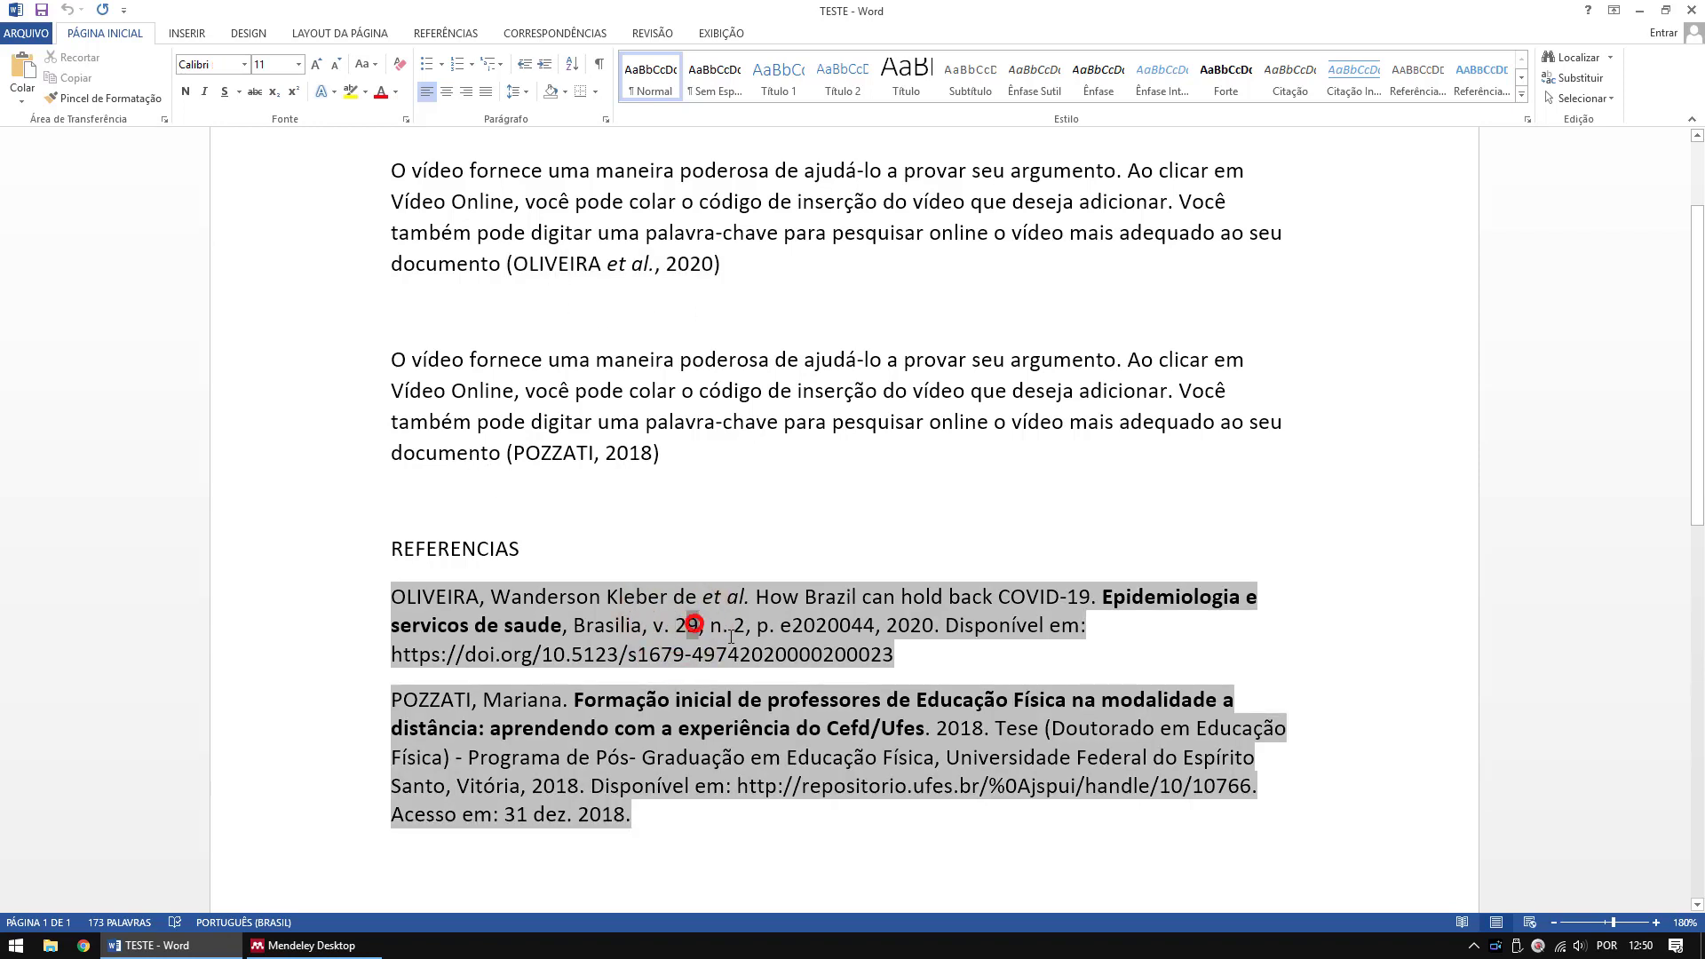
pyautogui.write('asdadasdsadsa')
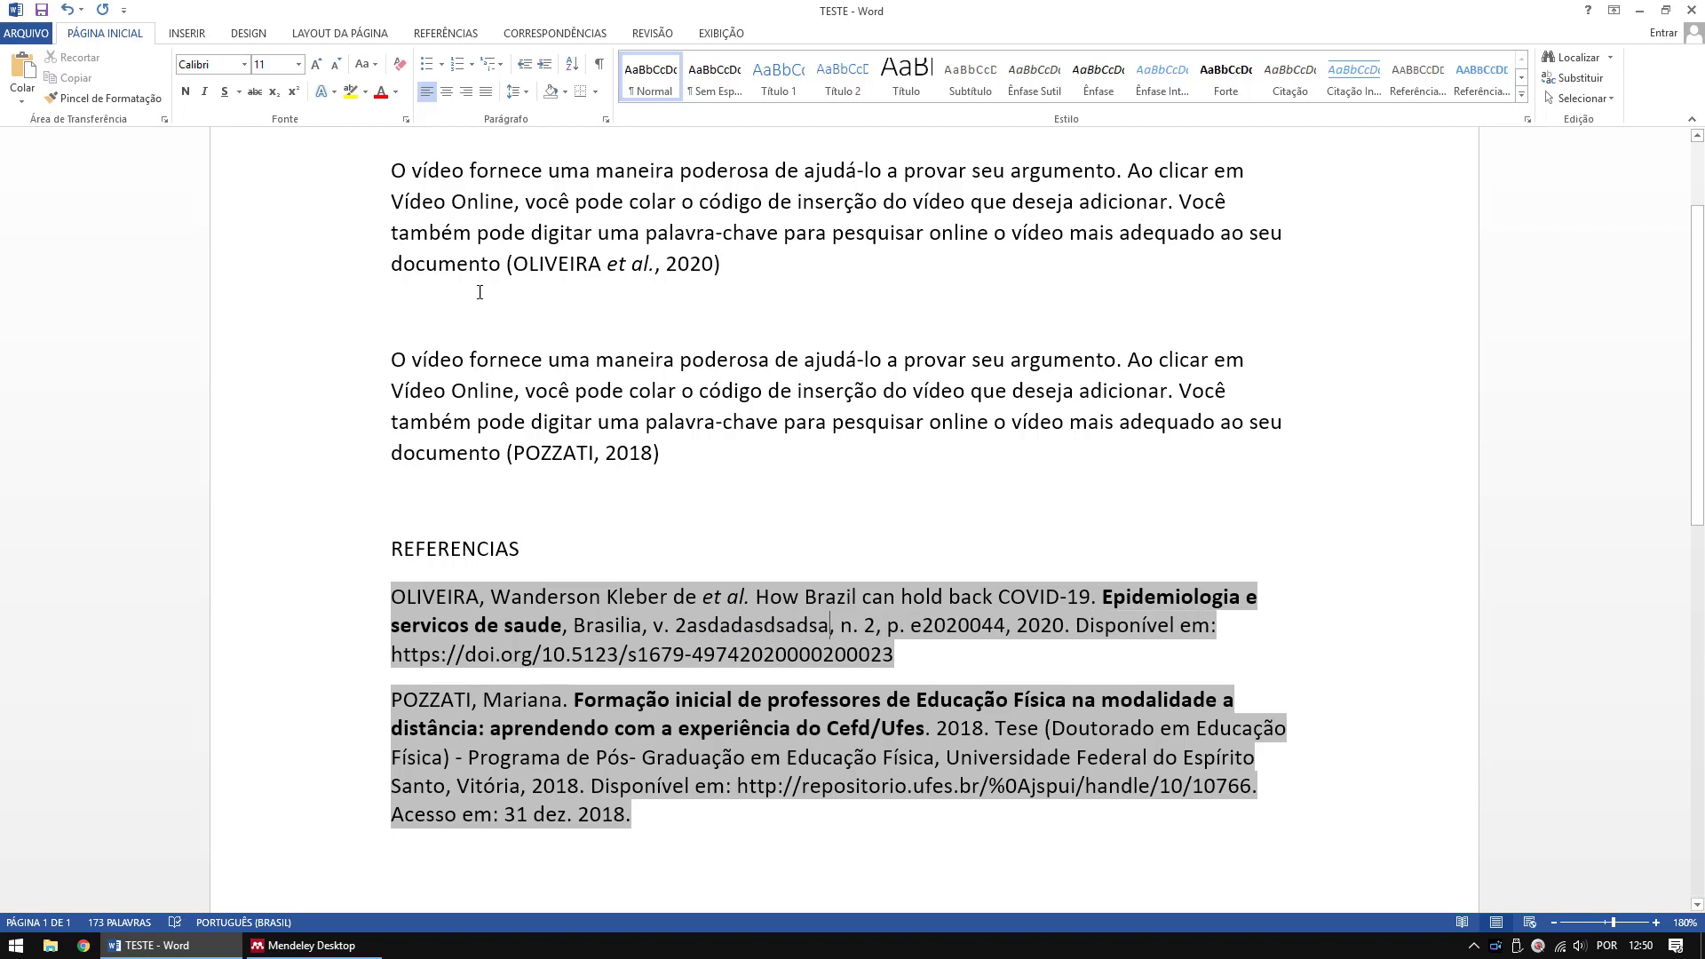
pyautogui.click(415, 35)
pyautogui.click(461, 78)
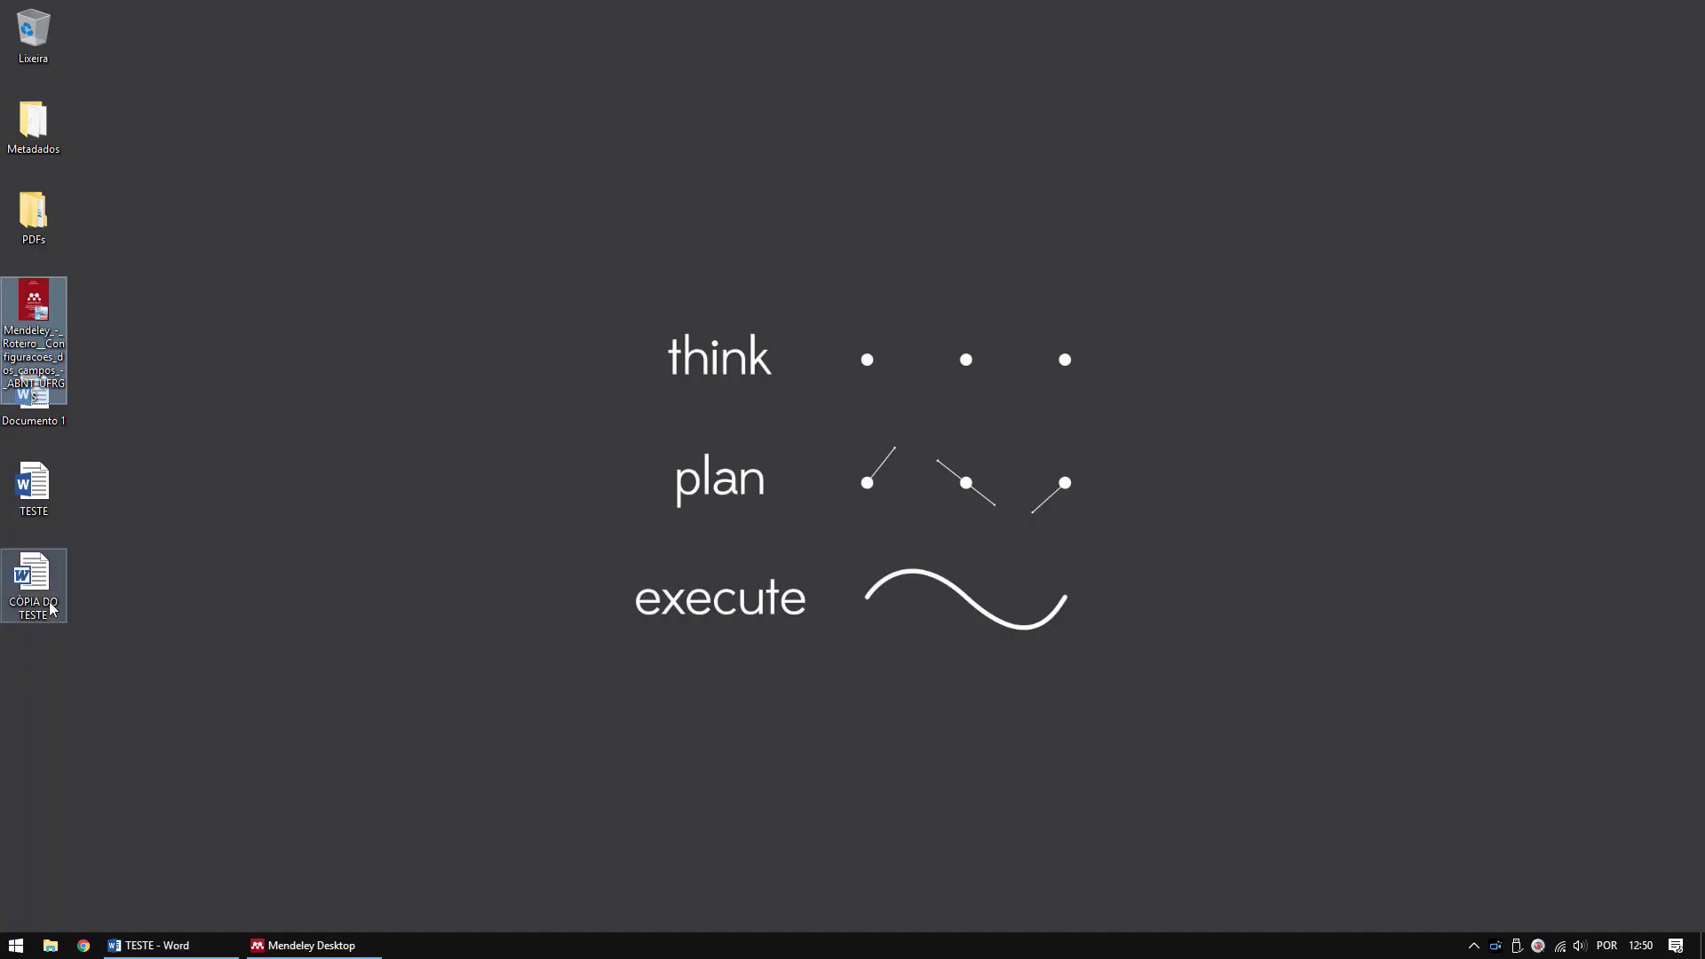
# Step: Open "CÒPIA DO TESTE" from the Desktop and check its bibliography and in-text citation for Mendeley fields
pyautogui.click(51, 599)
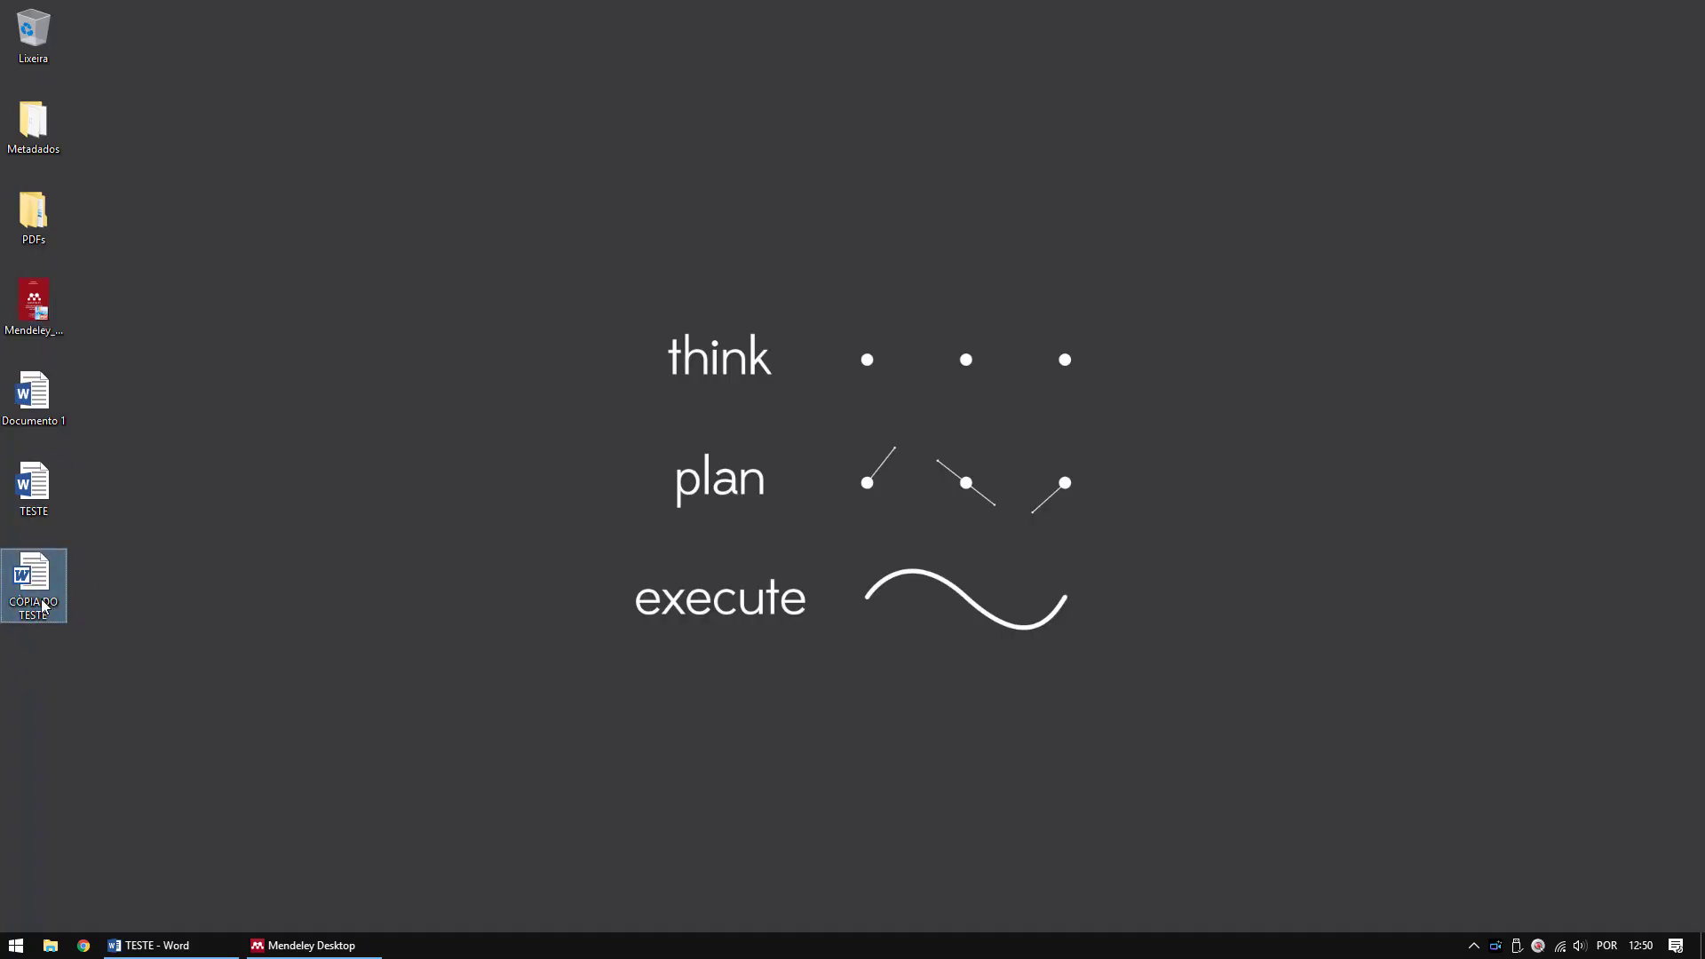
pyautogui.doubleClick(50, 598)
pyautogui.scroll(-4, 648, 578)
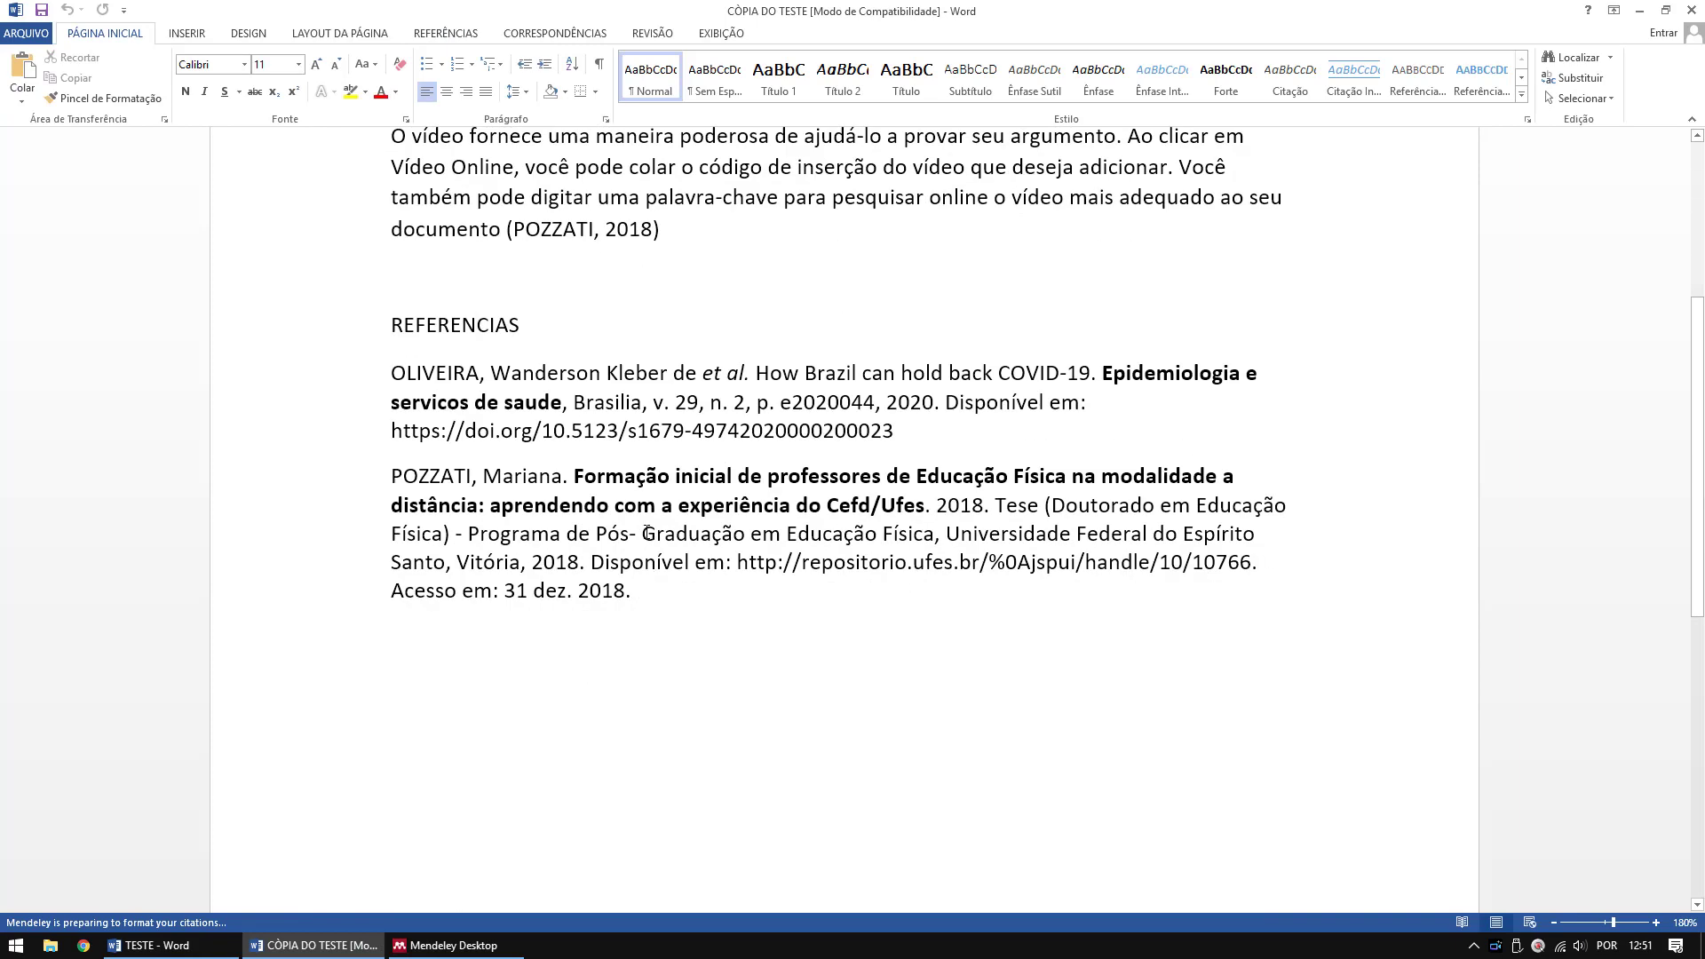
pyautogui.click(605, 388)
pyautogui.click(486, 385)
pyautogui.click(569, 562)
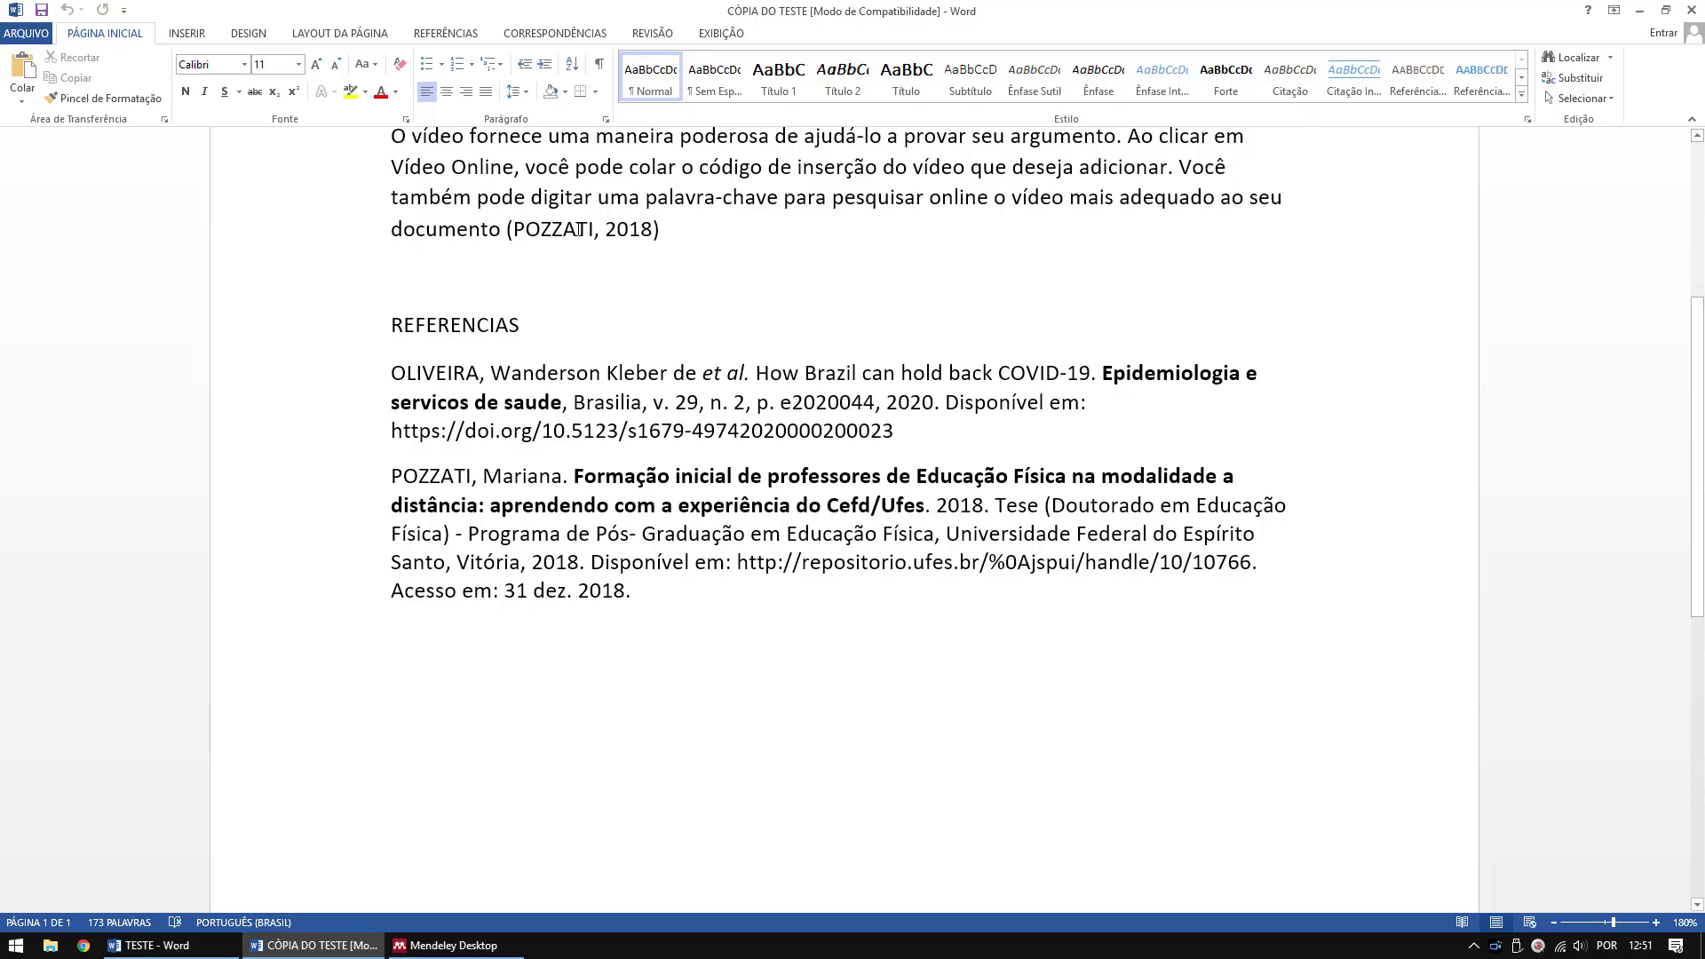
# Step: Set the issue number to 6 in the COVID-19 article's bibliography entry of the exported copy
pyautogui.scroll(3, 714, 539)
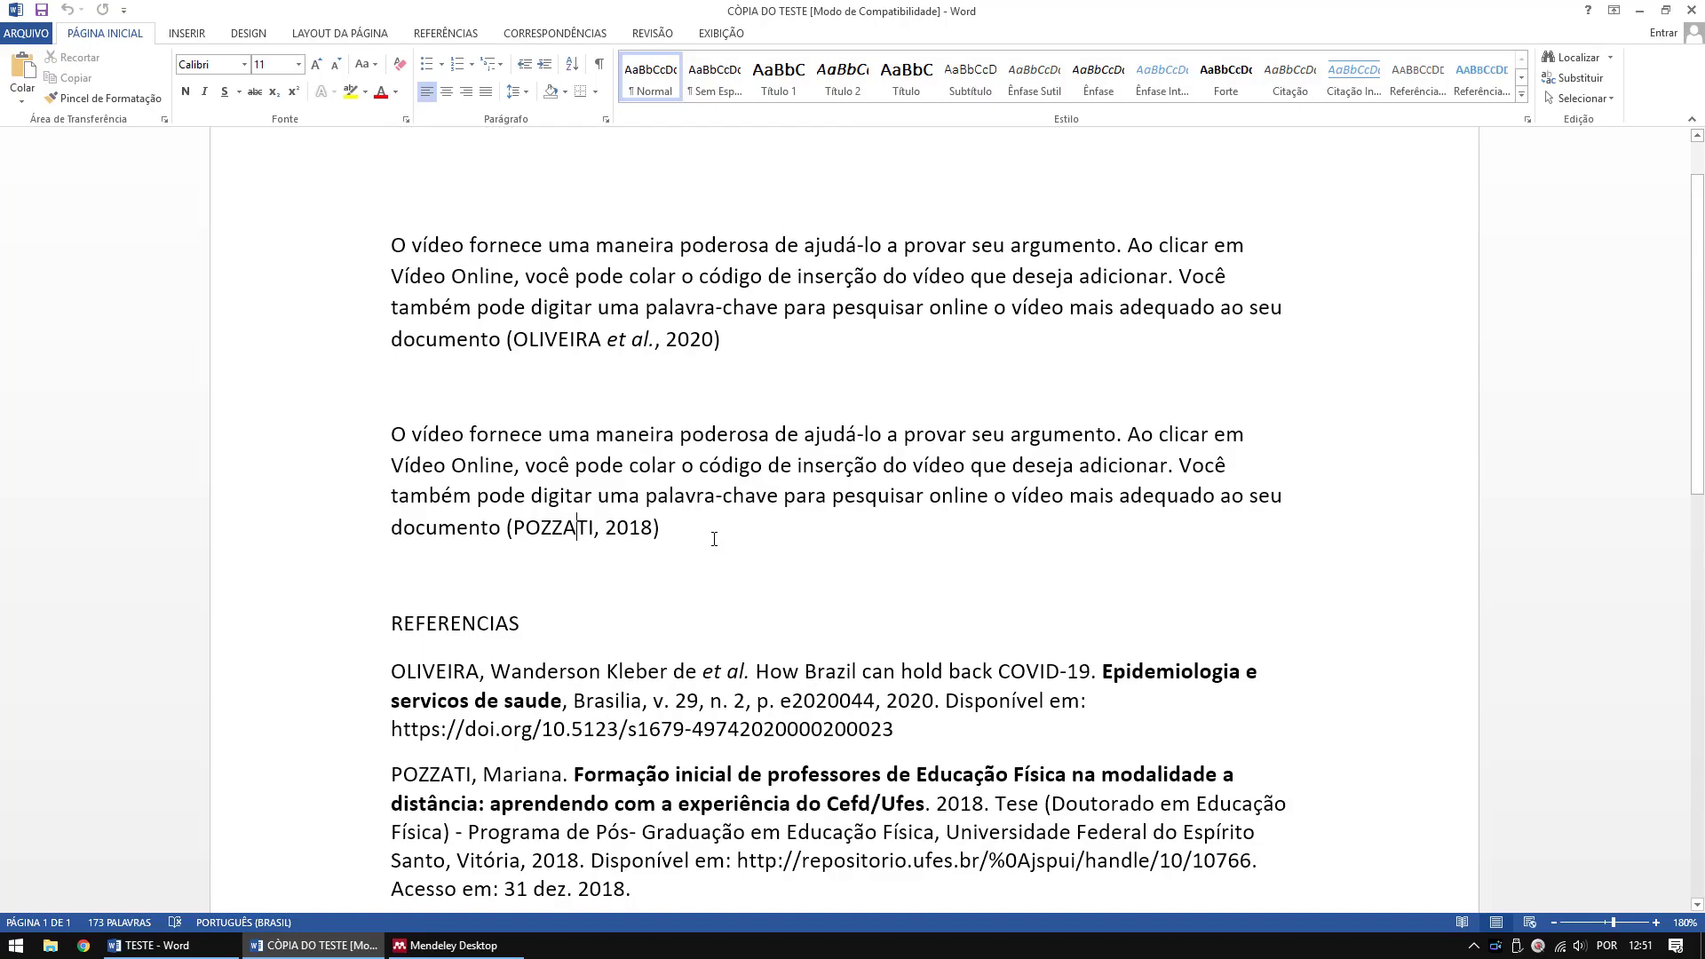
pyautogui.scroll(1, 714, 538)
pyautogui.scroll(-2, 643, 540)
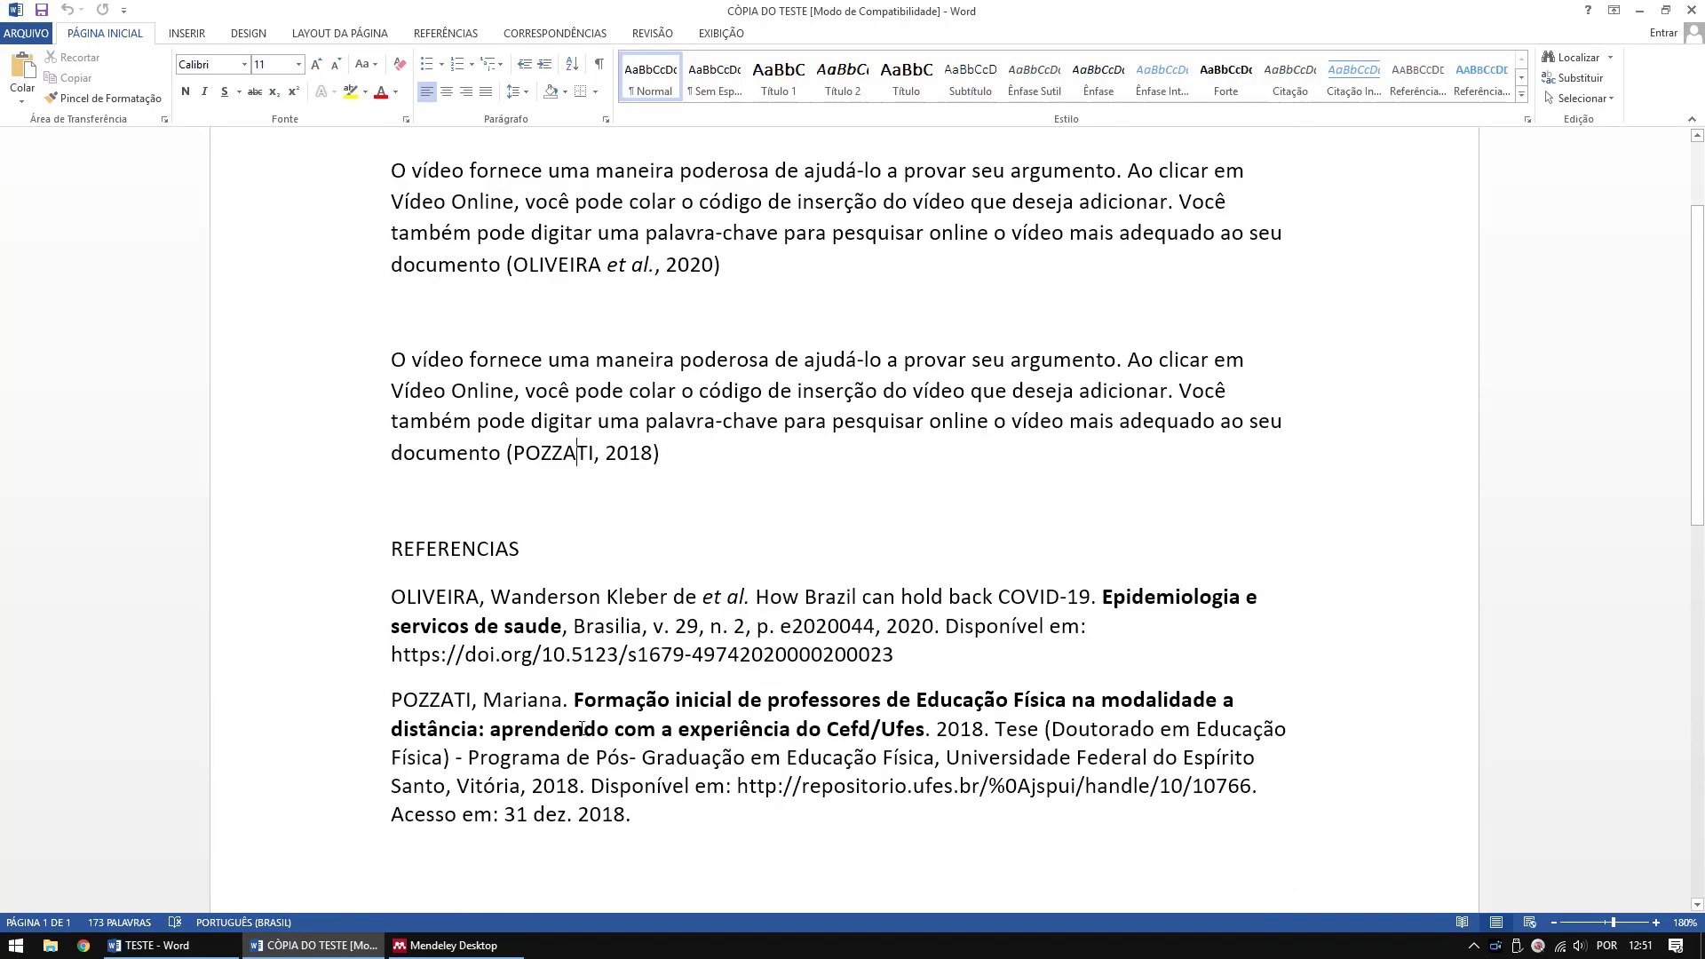
pyautogui.doubleClick(738, 627)
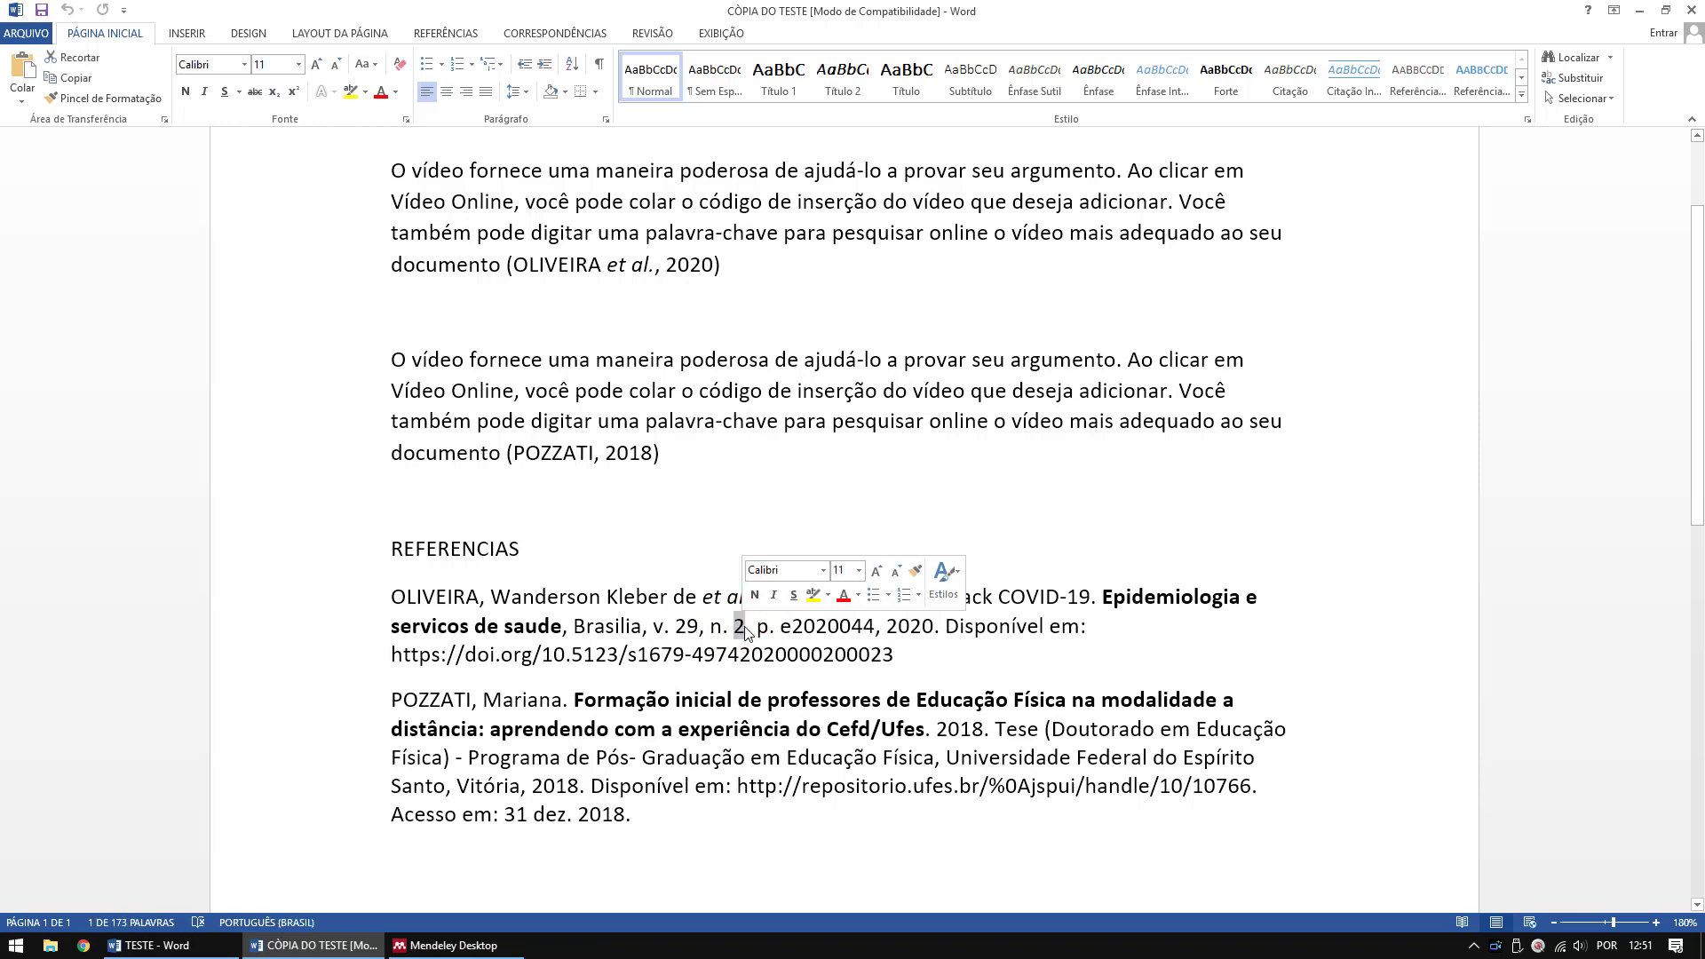
pyautogui.write('6')
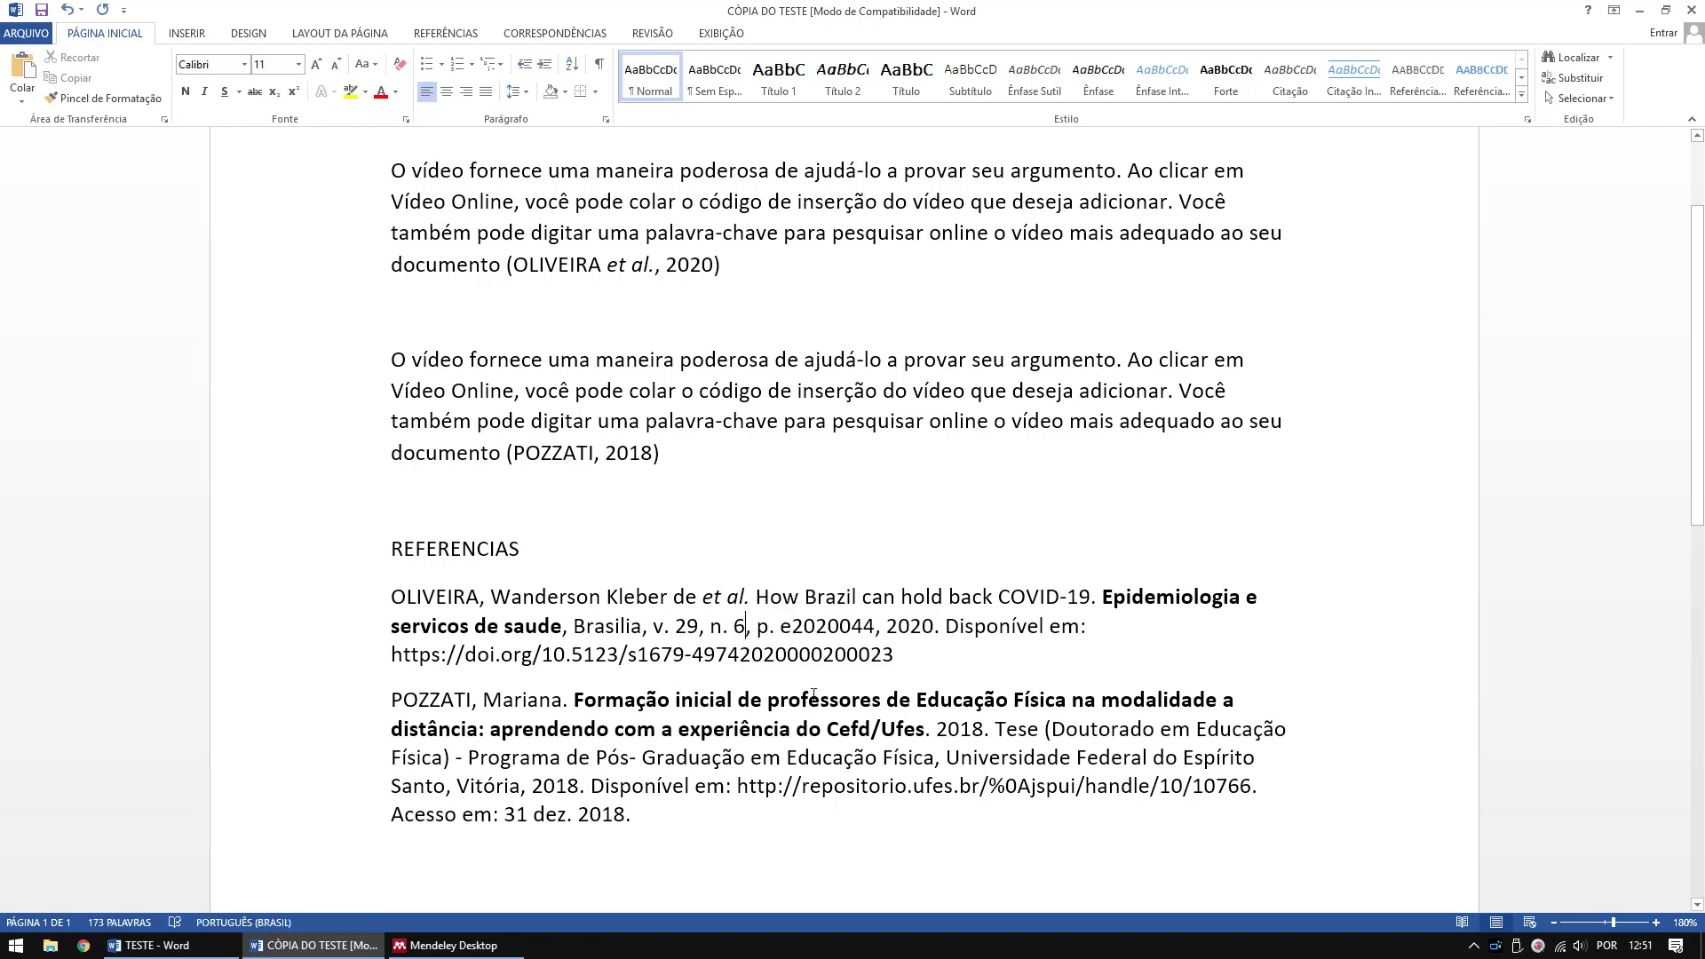
# Step: Check whether the COVID-19 article's and the thesis's bibliography entries in the exported copy can be selected as plain text
pyautogui.click(809, 699)
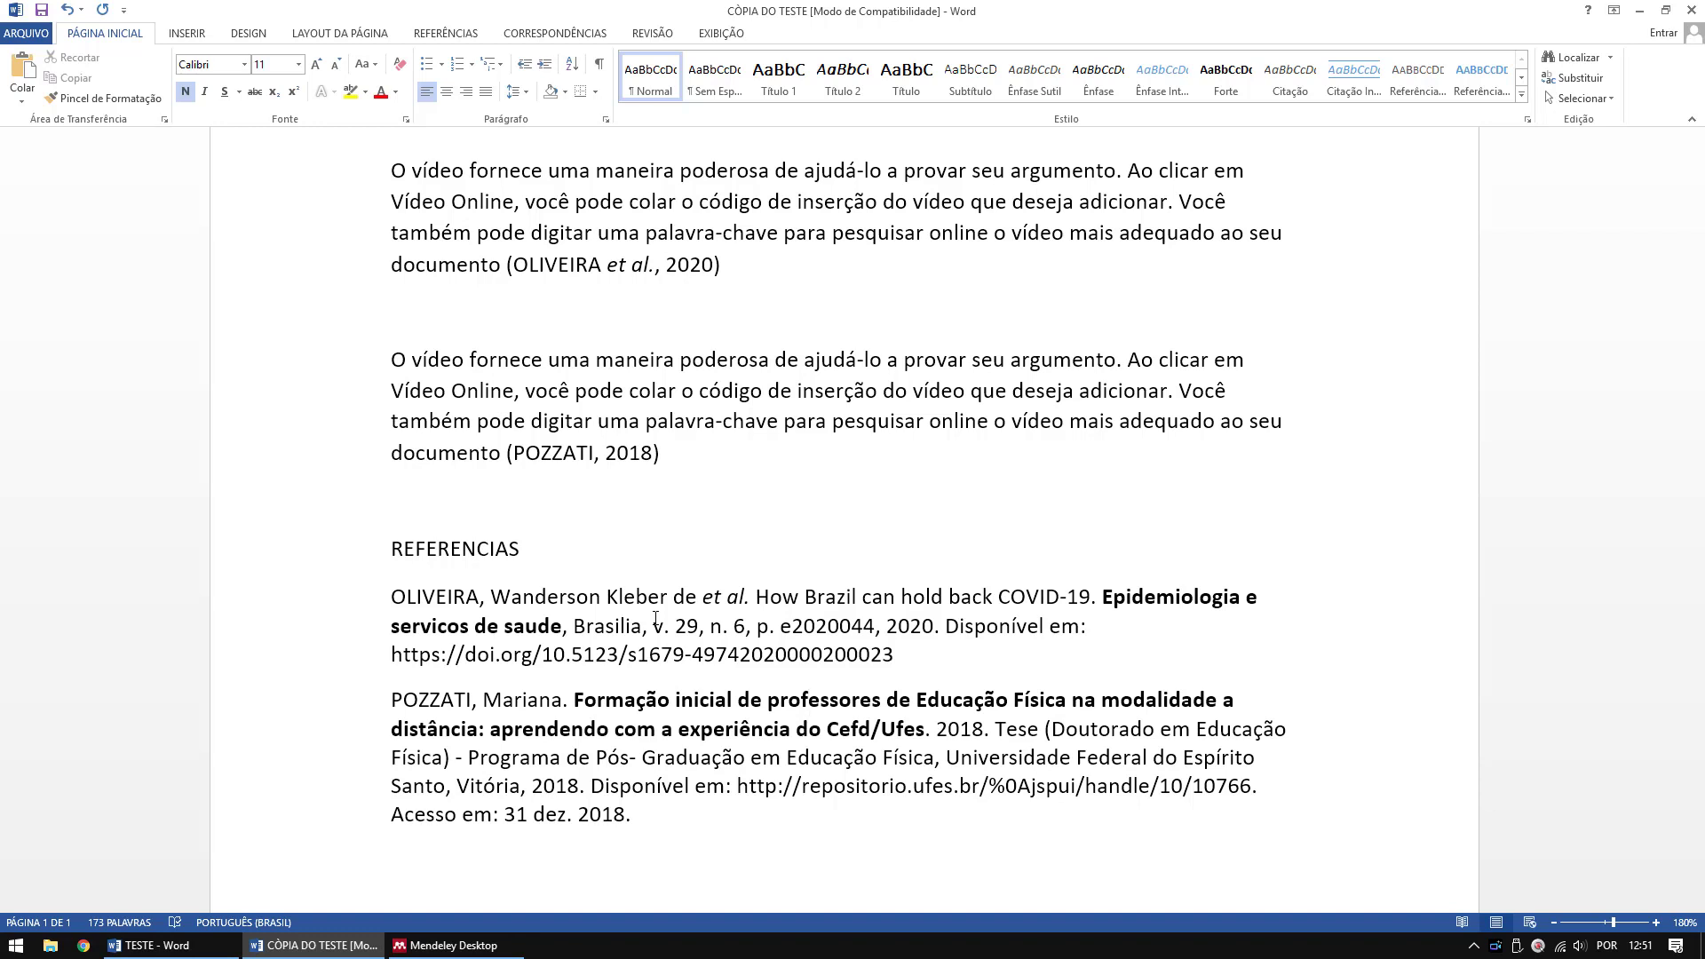
pyautogui.moveTo(391, 593); pyautogui.dragTo(862, 673)
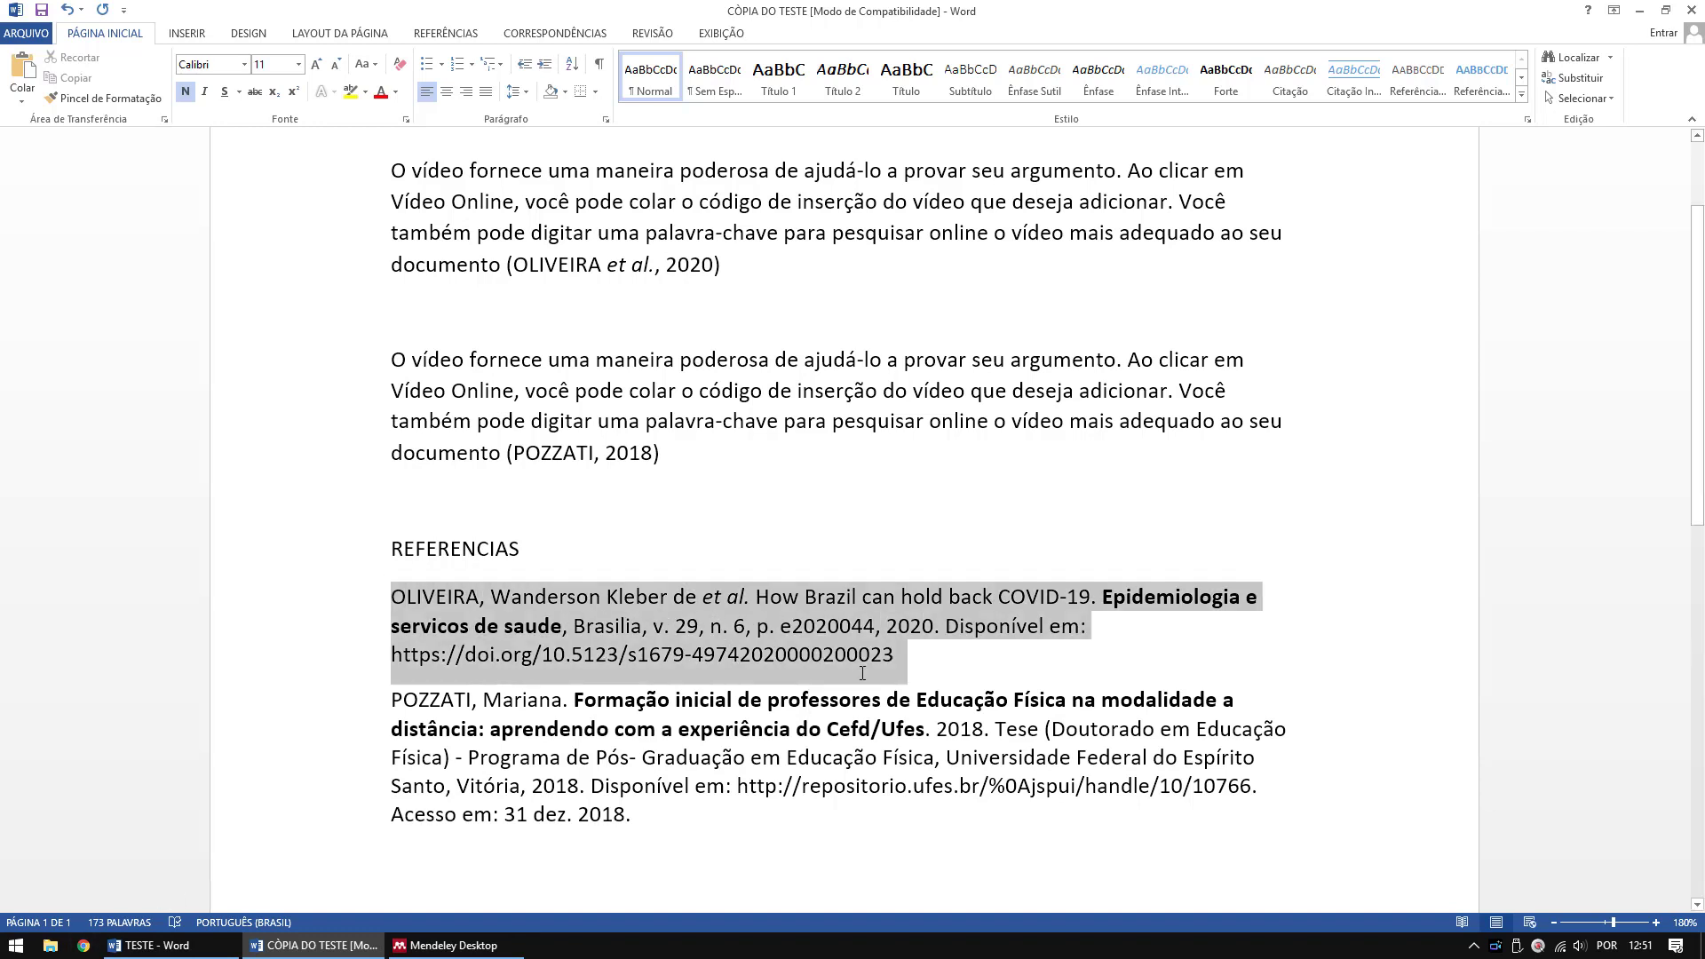
pyautogui.click(711, 731)
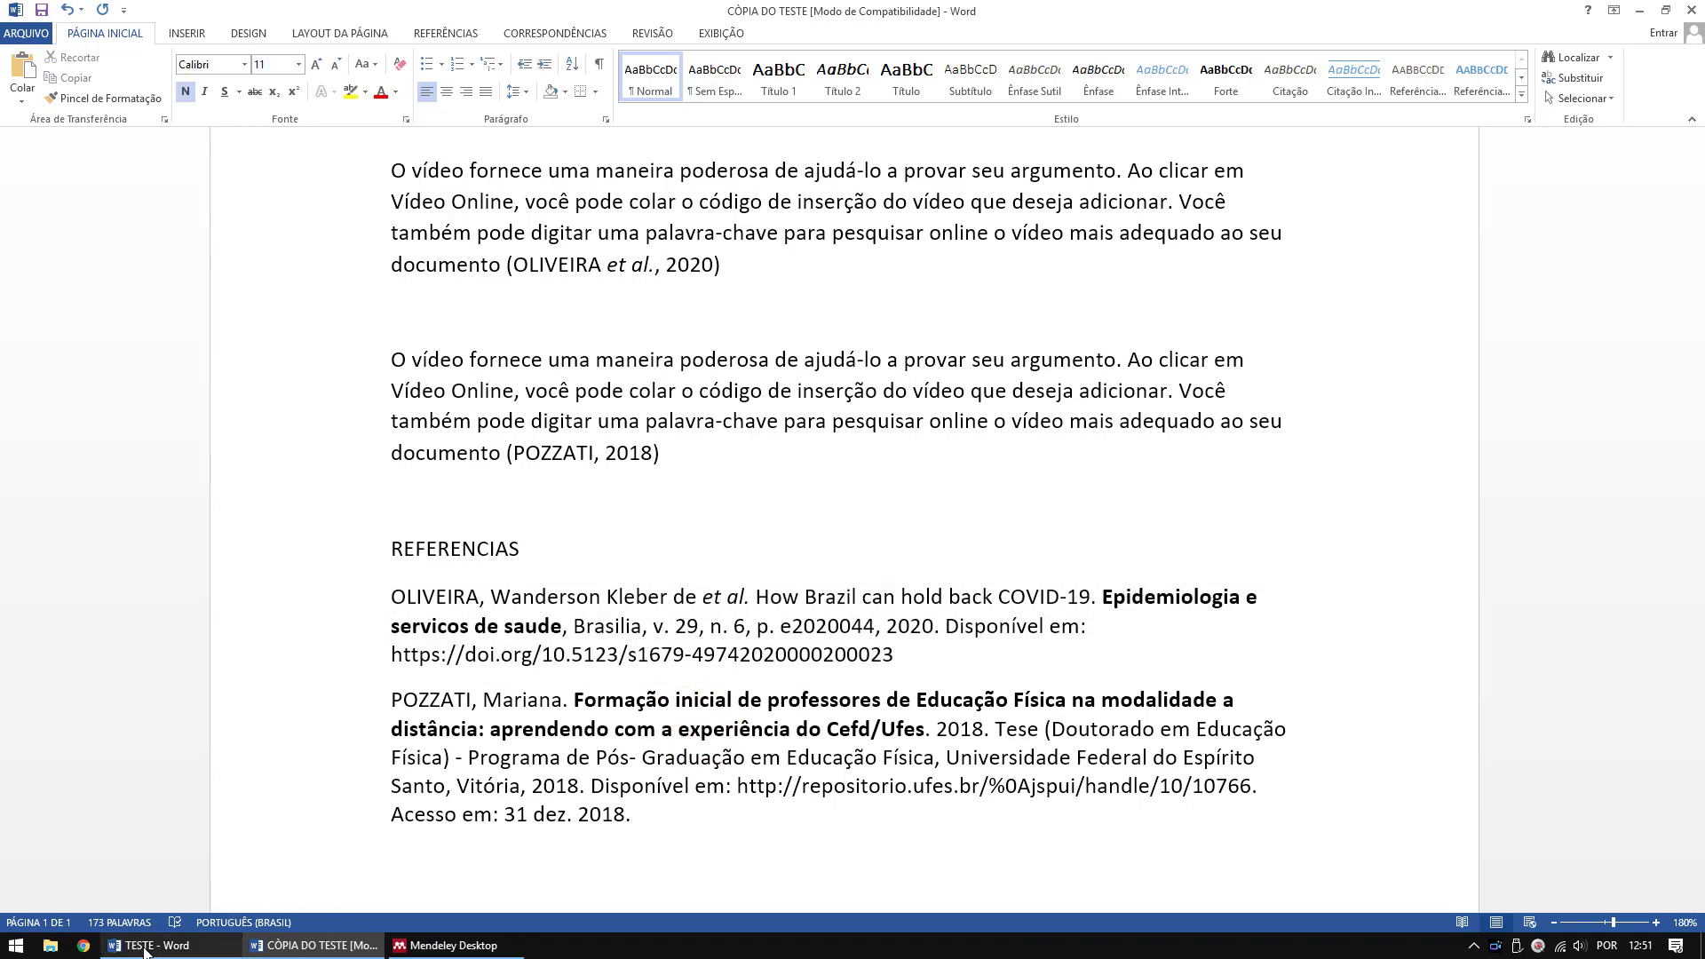
pyautogui.click(145, 946)
pyautogui.click(286, 947)
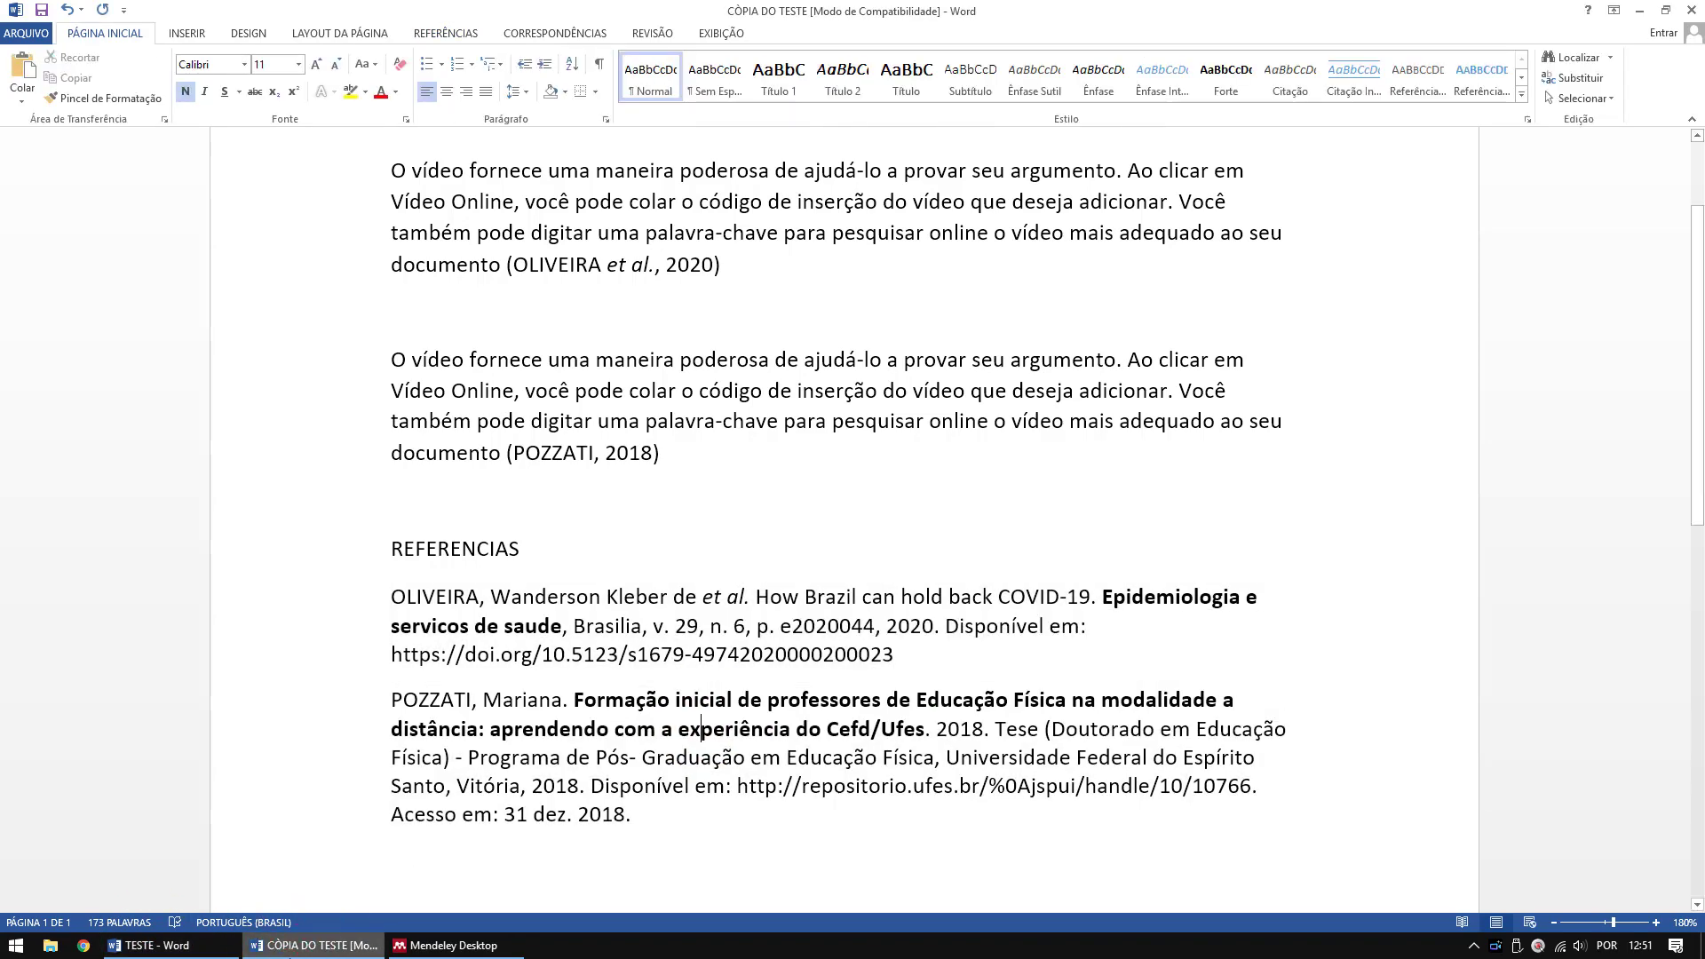
# Step: Switch to the TESTE document and check whether its bibliography and both in-text citations are still linked Mendeley fields
pyautogui.click(151, 946)
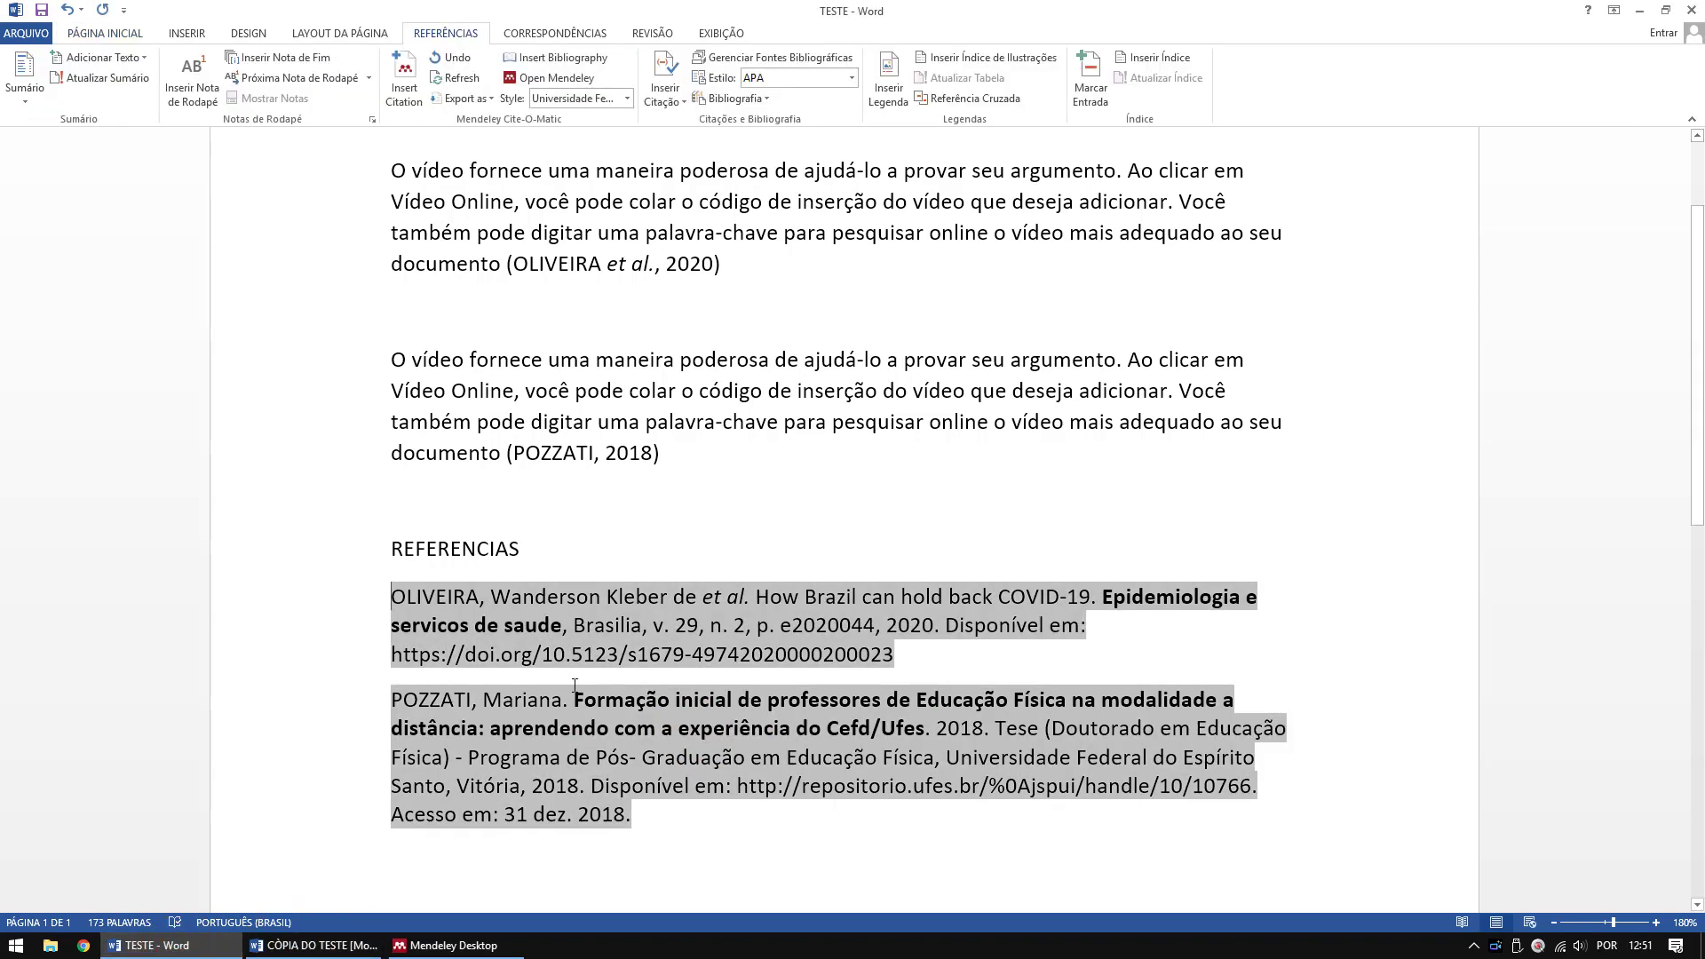
pyautogui.click(535, 625)
pyautogui.click(528, 265)
pyautogui.click(562, 453)
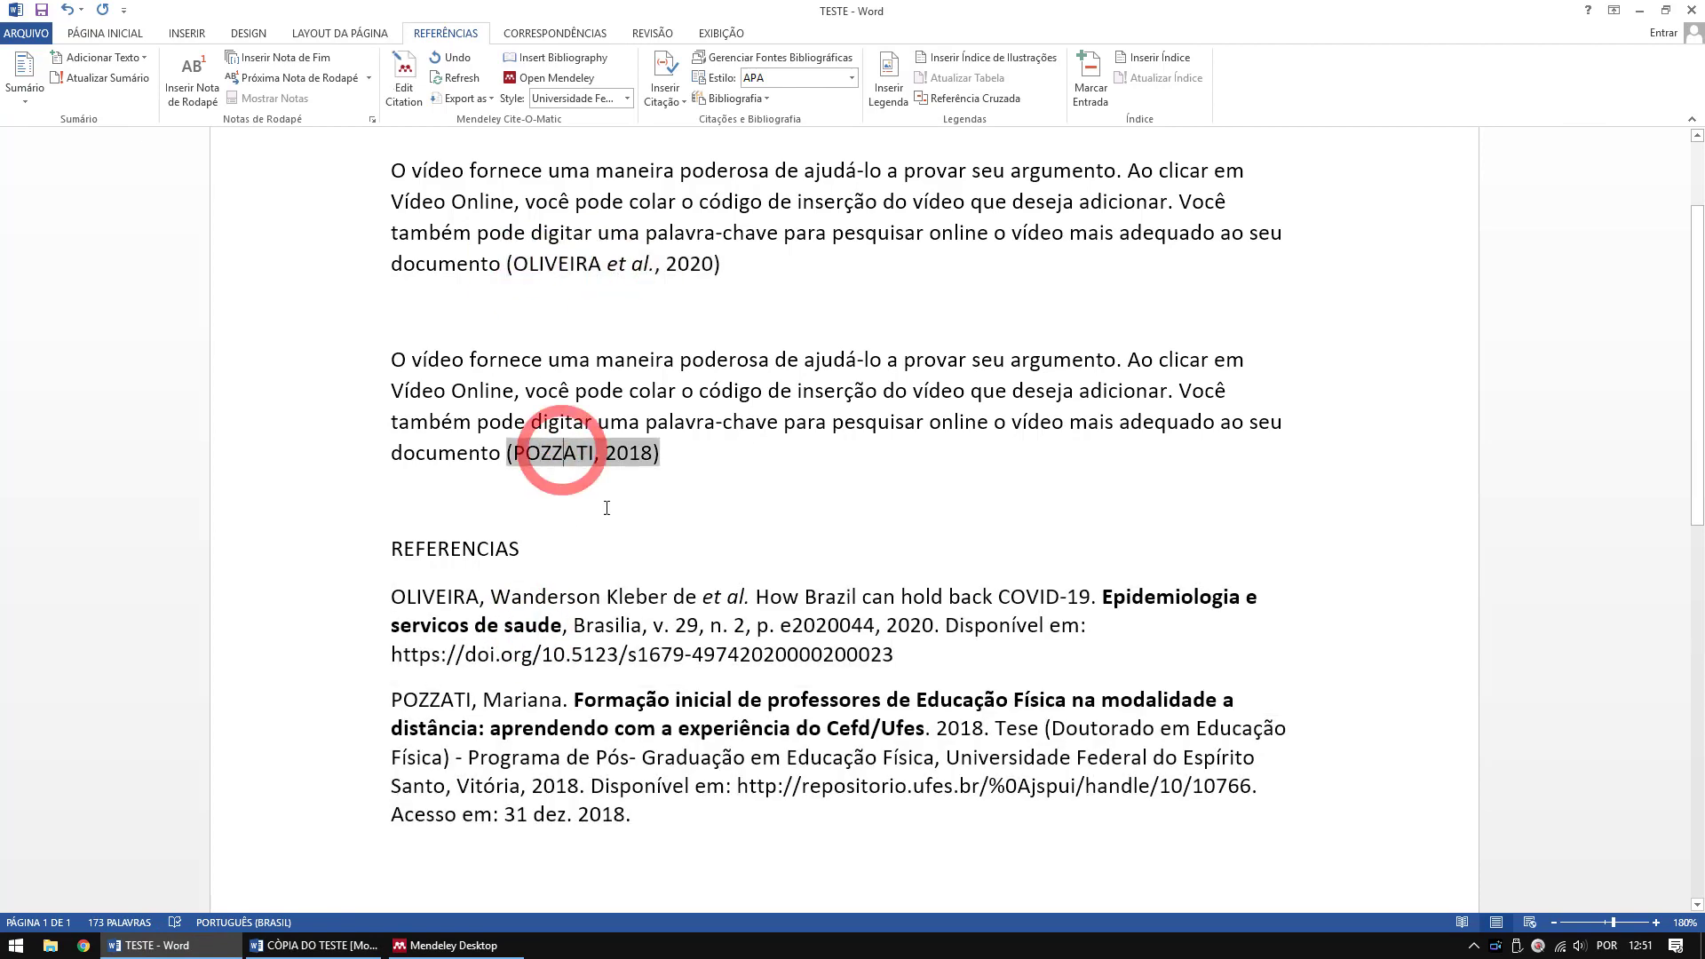
pyautogui.click(608, 654)
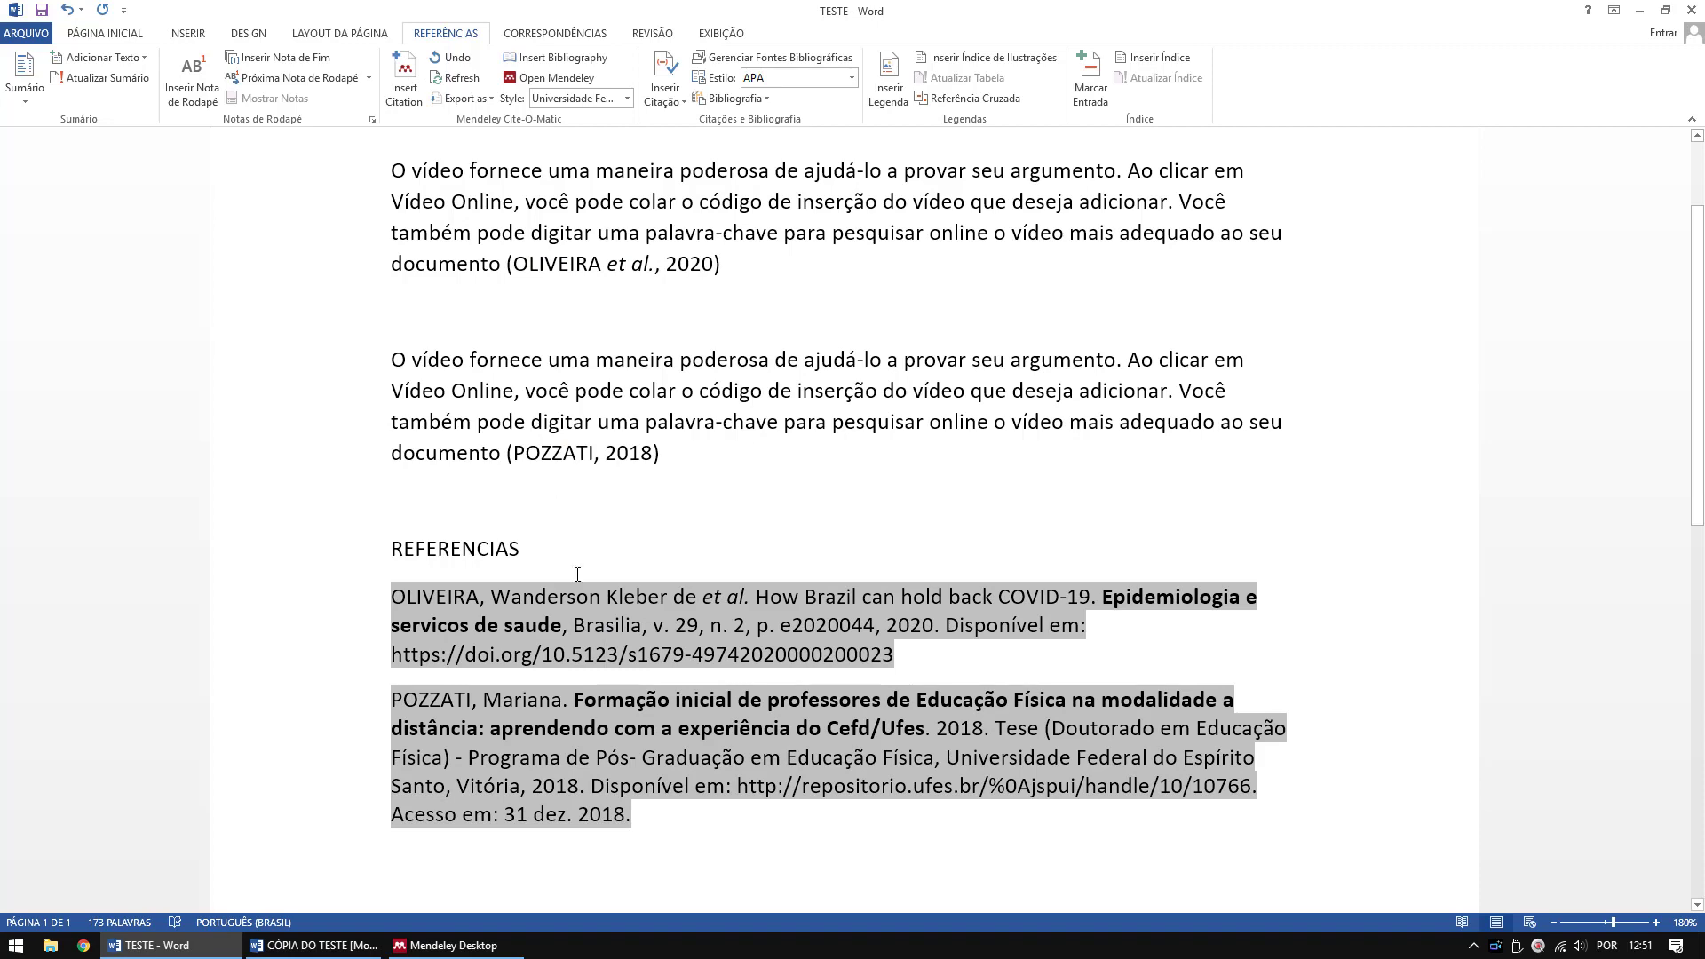
pyautogui.scroll(1, 577, 575)
pyautogui.scroll(-1, 634, 506)
# Step: Select the 2020 and 2018 in-text citations in TESTE and compare their field highlighting with the bibliography's
pyautogui.moveTo(506, 262); pyautogui.dragTo(722, 256)
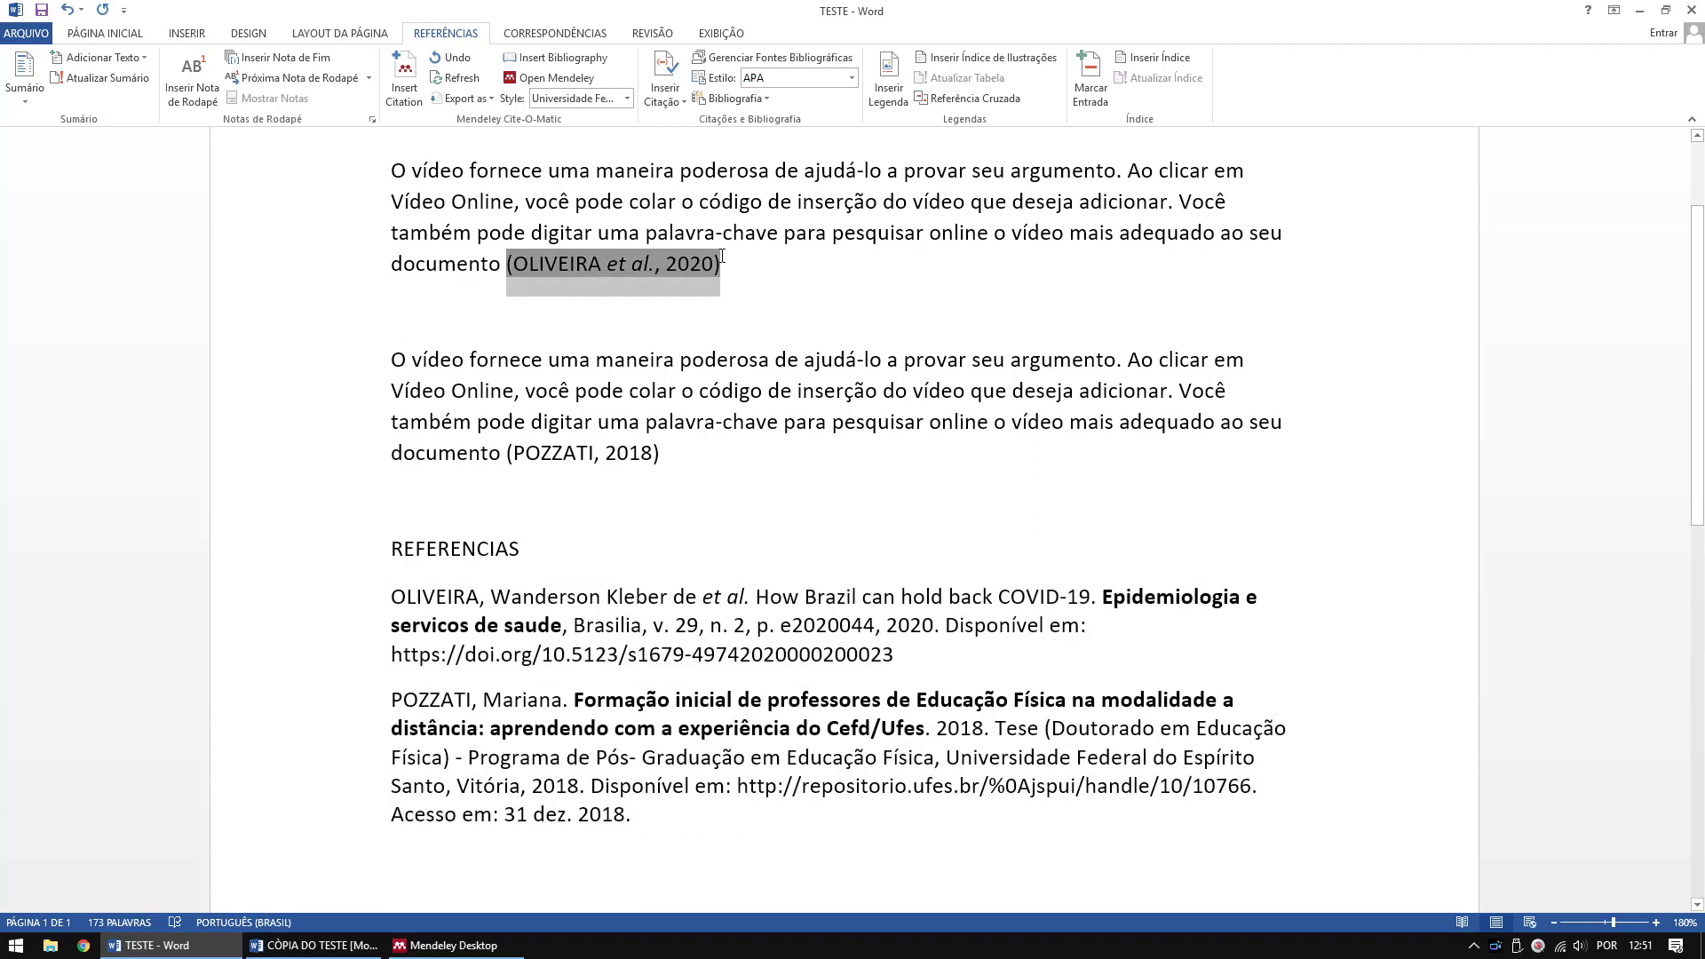
pyautogui.doubleClick(560, 453)
pyautogui.click(627, 451)
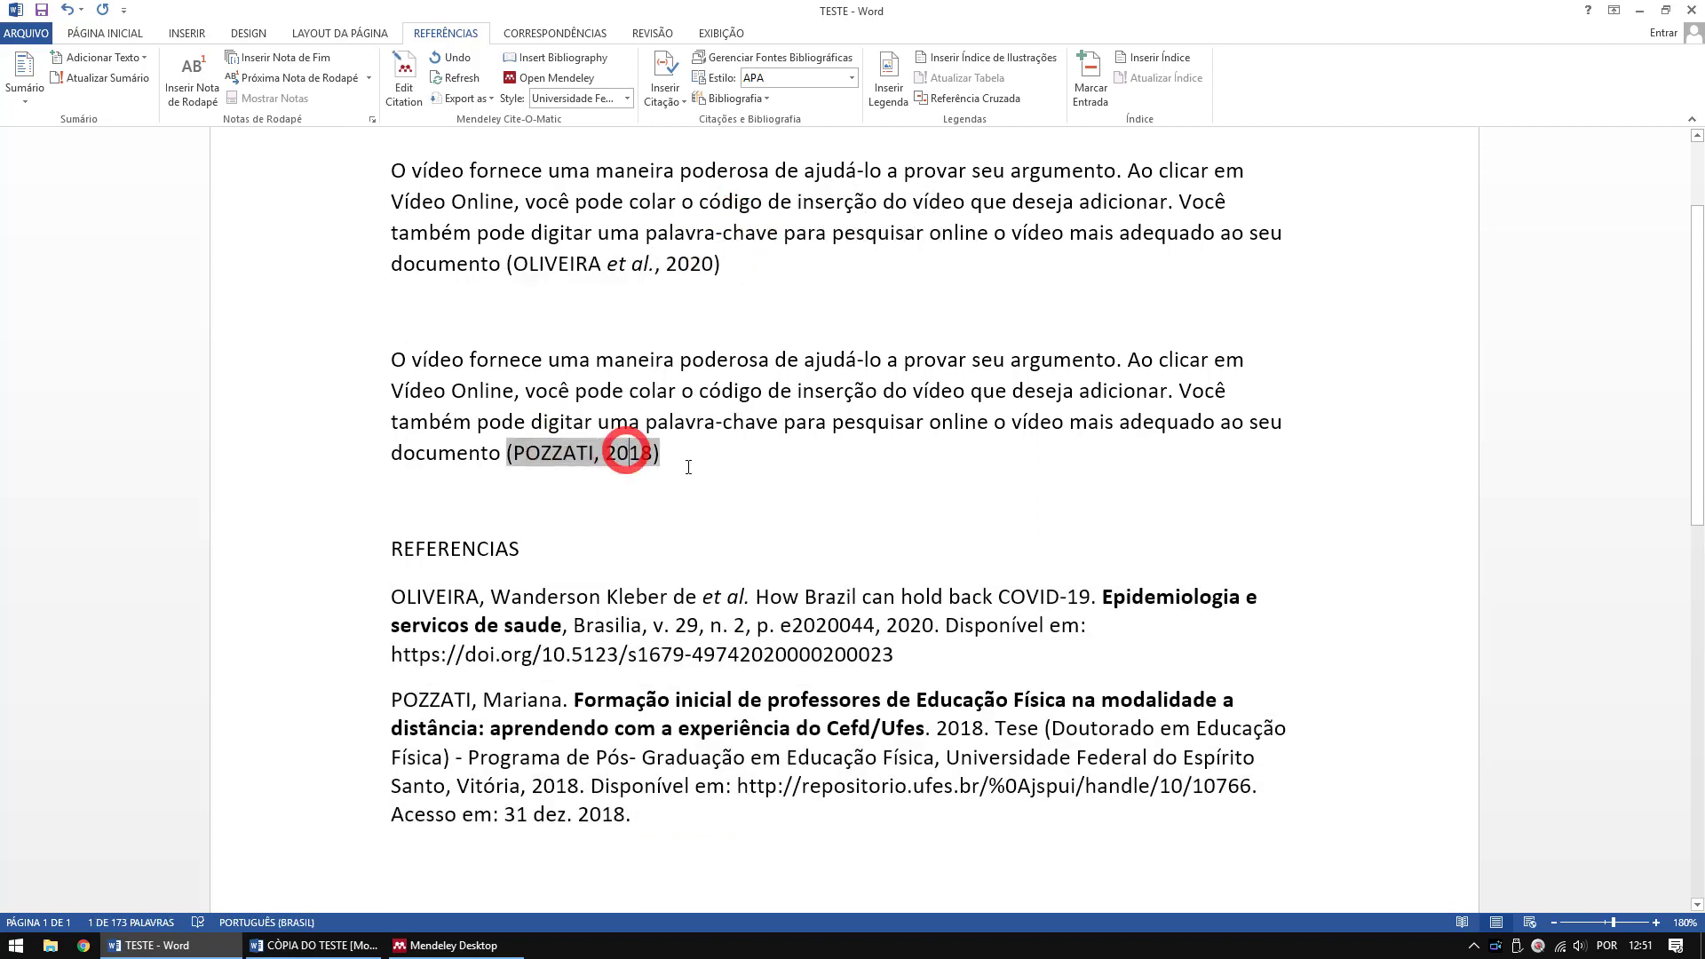
pyautogui.moveTo(662, 454); pyautogui.dragTo(506, 455)
pyautogui.click(568, 637)
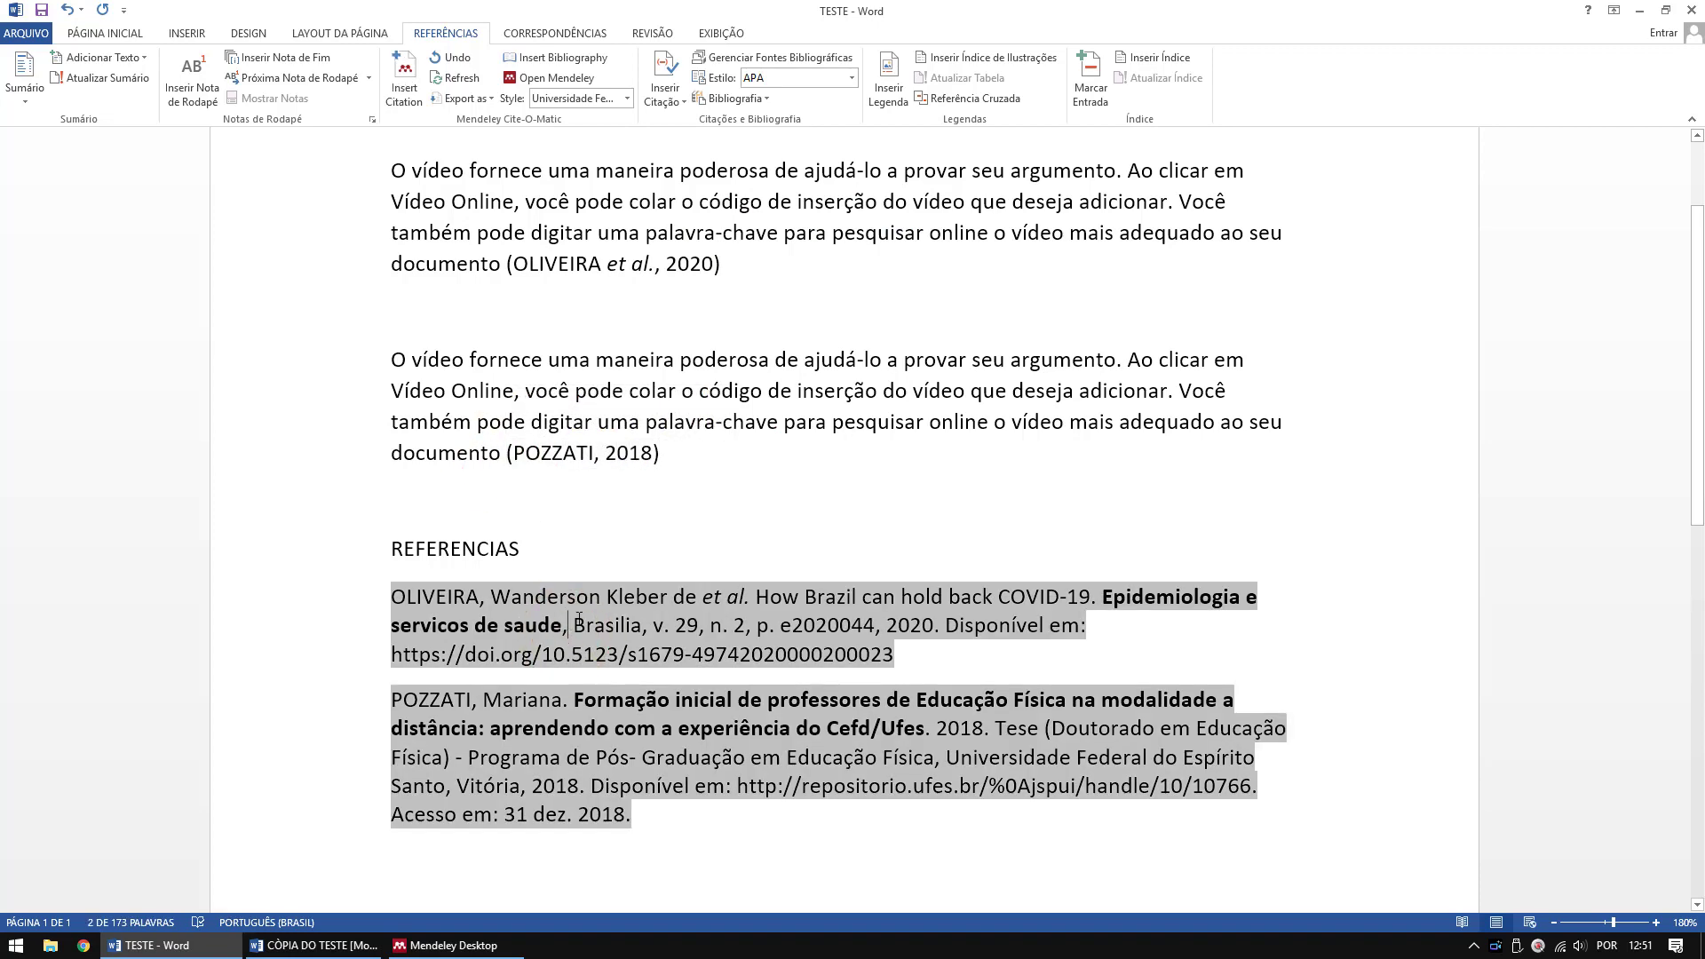
pyautogui.click(551, 454)
pyautogui.click(546, 266)
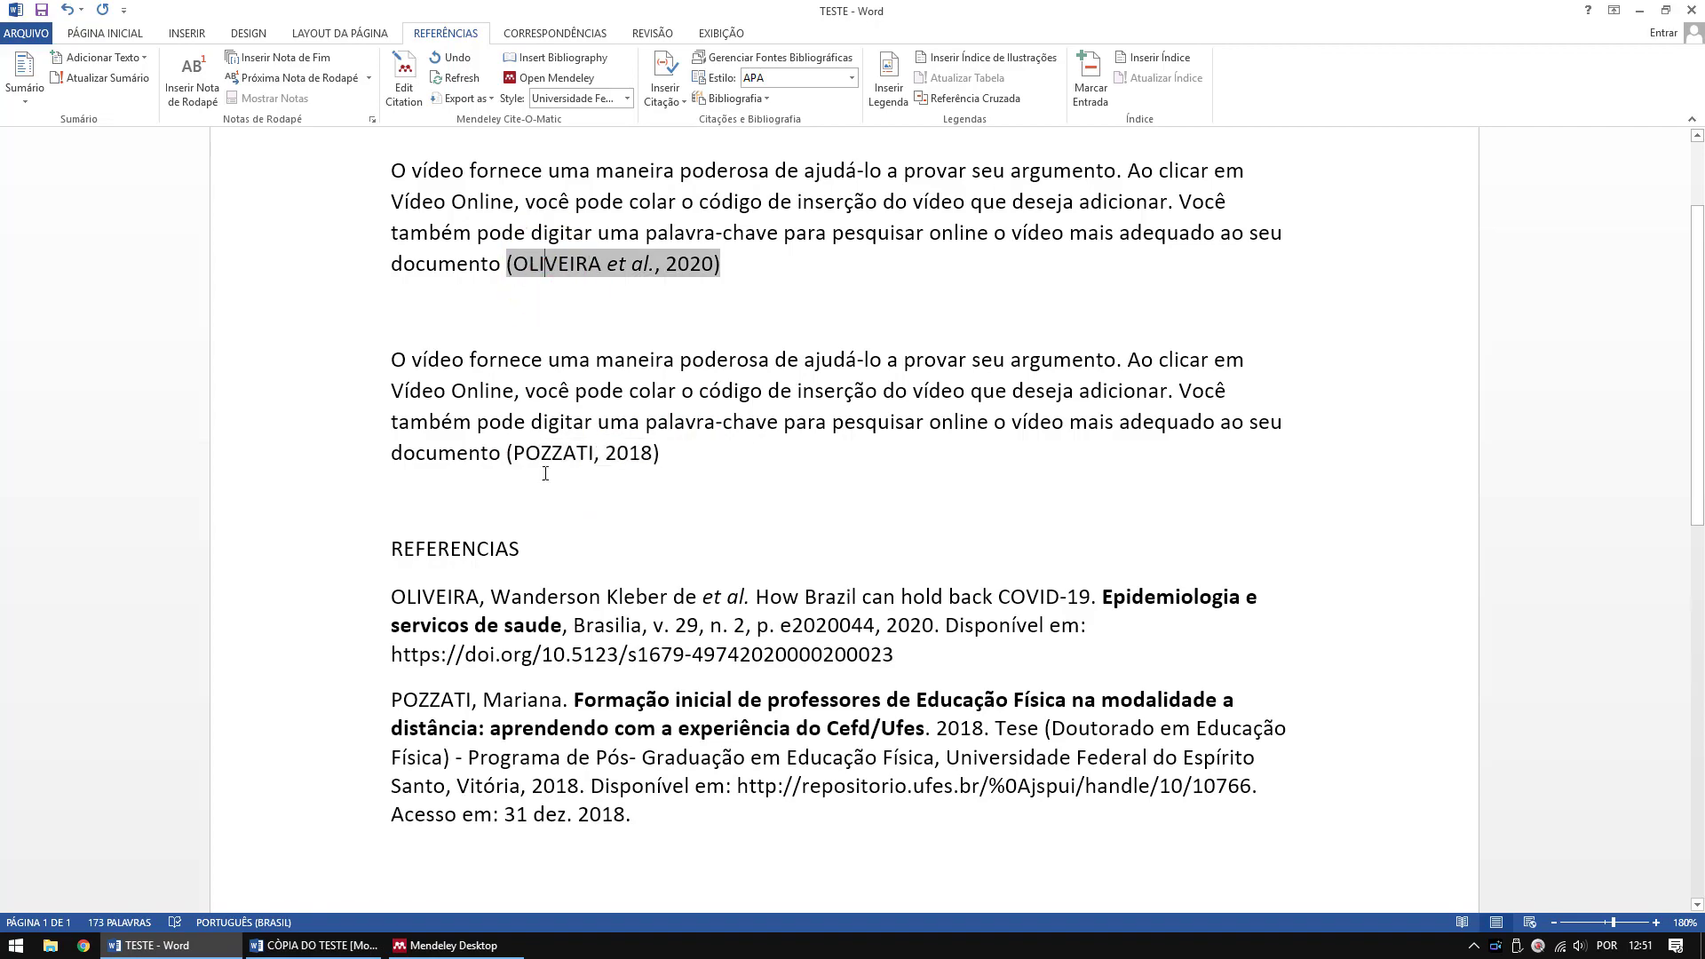
# Step: Change the Mendeley citation style to American Psychological Association 7th edition and review the bibliography and both in-text citations
pyautogui.click(626, 98)
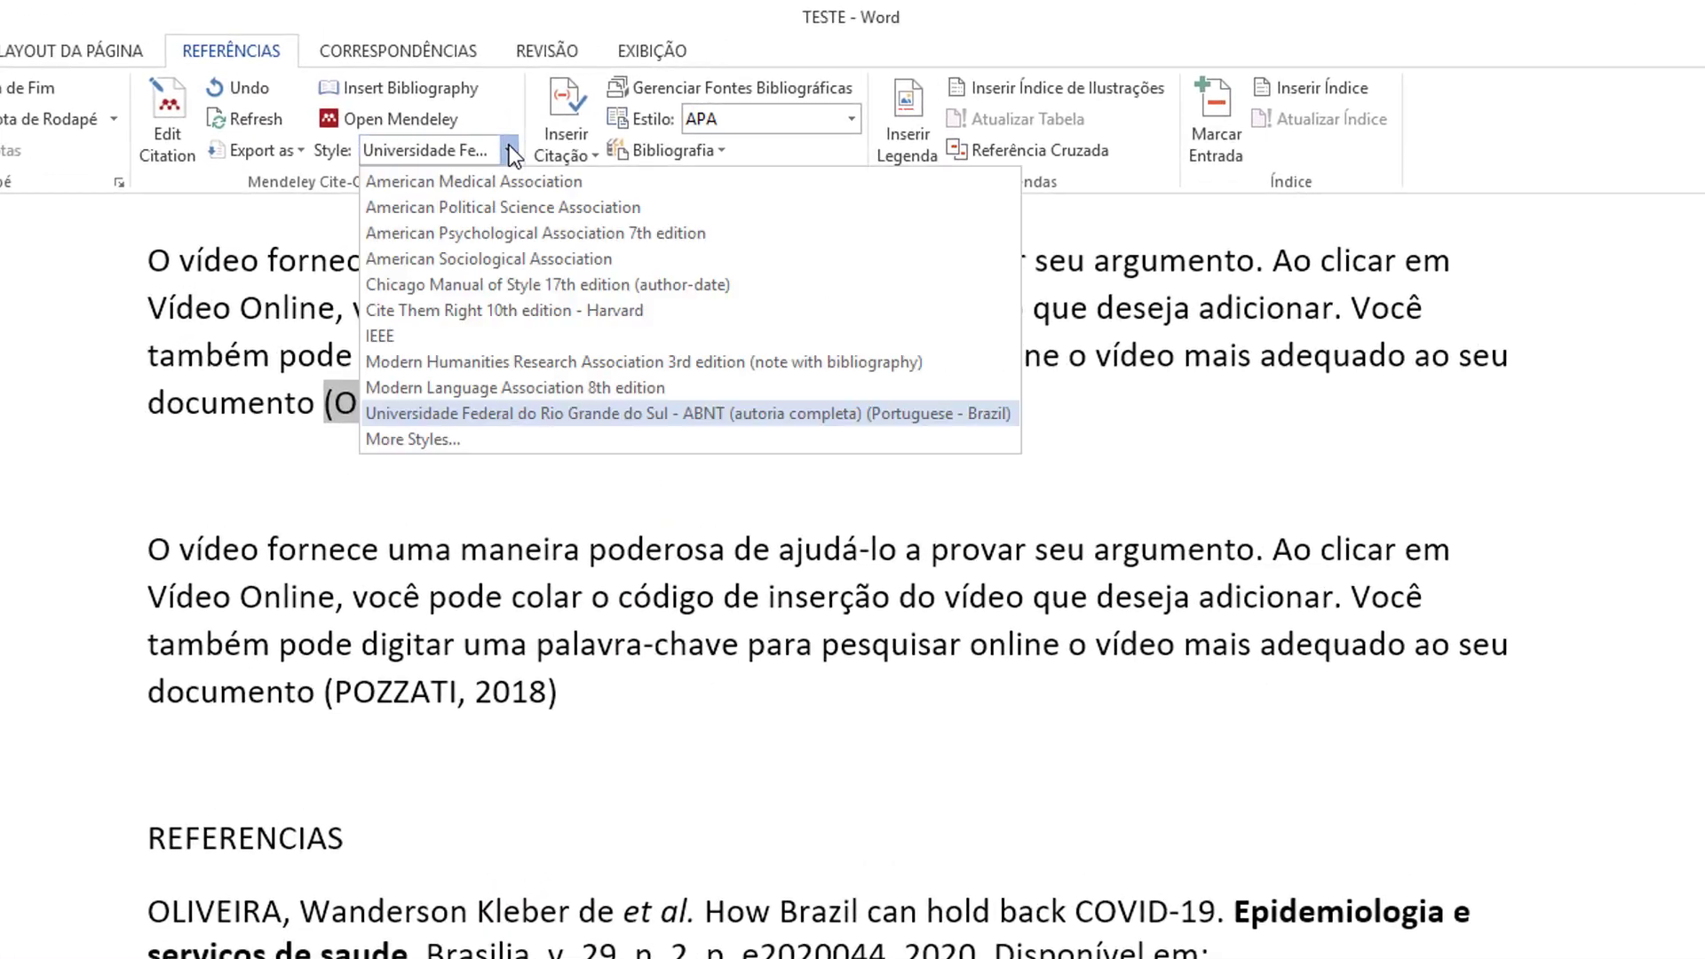
pyautogui.click(466, 233)
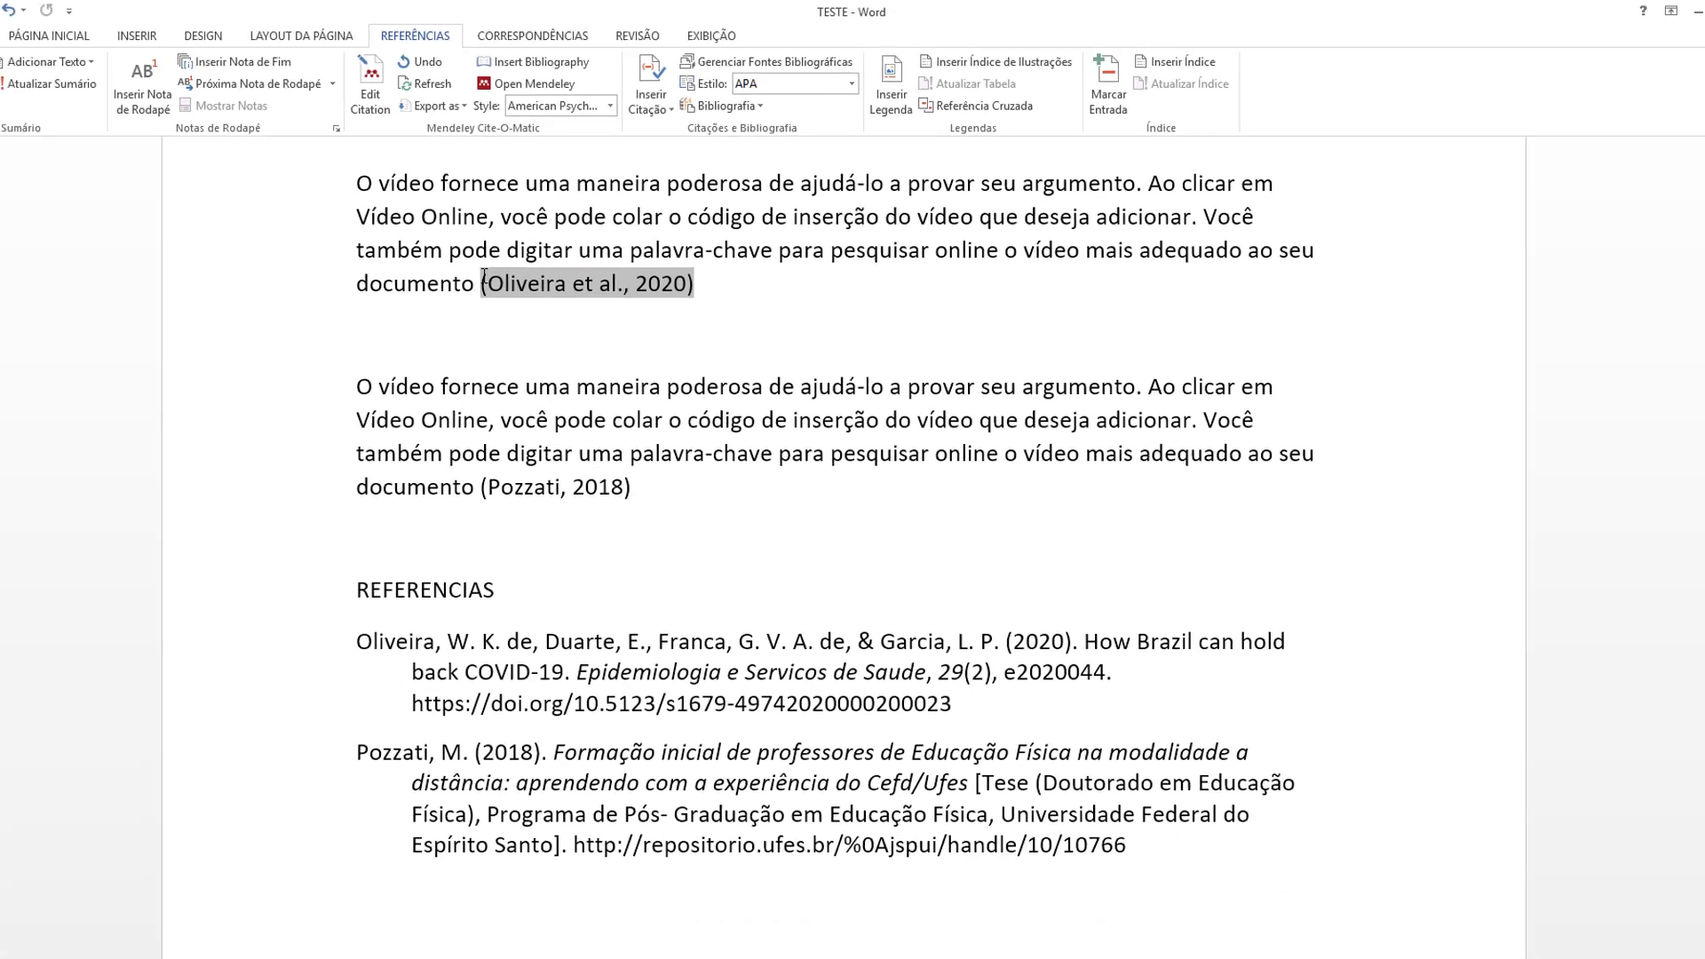
pyautogui.click(593, 476)
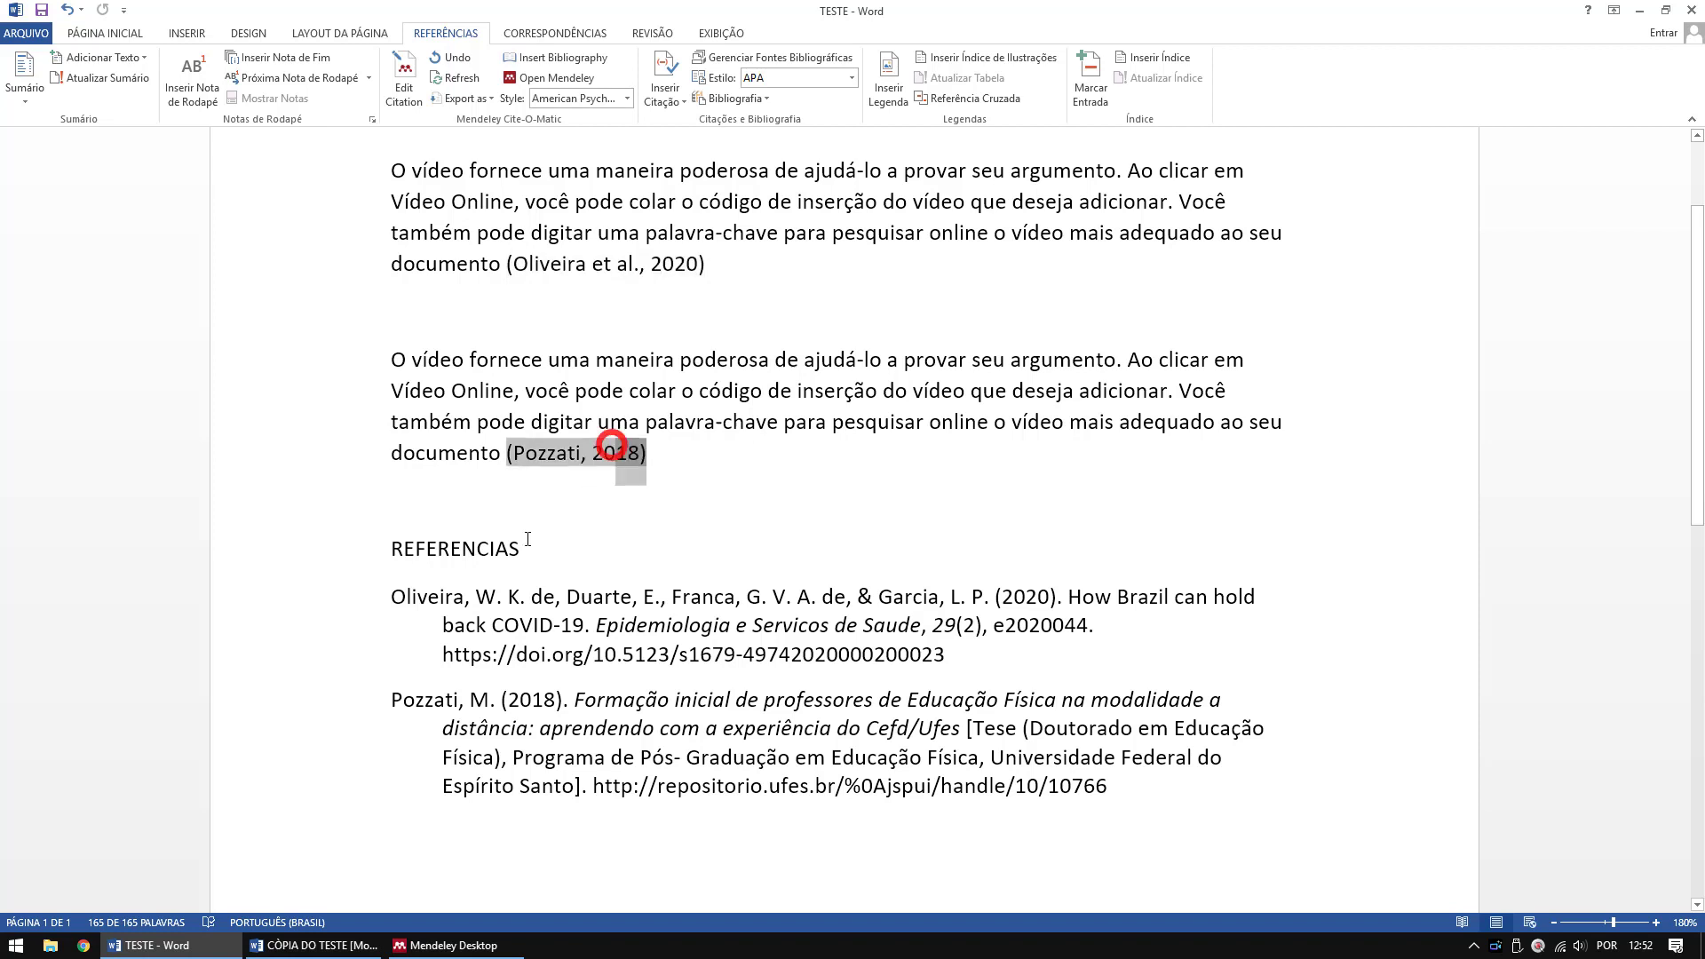
pyautogui.moveTo(373, 600); pyautogui.dragTo(875, 788)
pyautogui.click(746, 643)
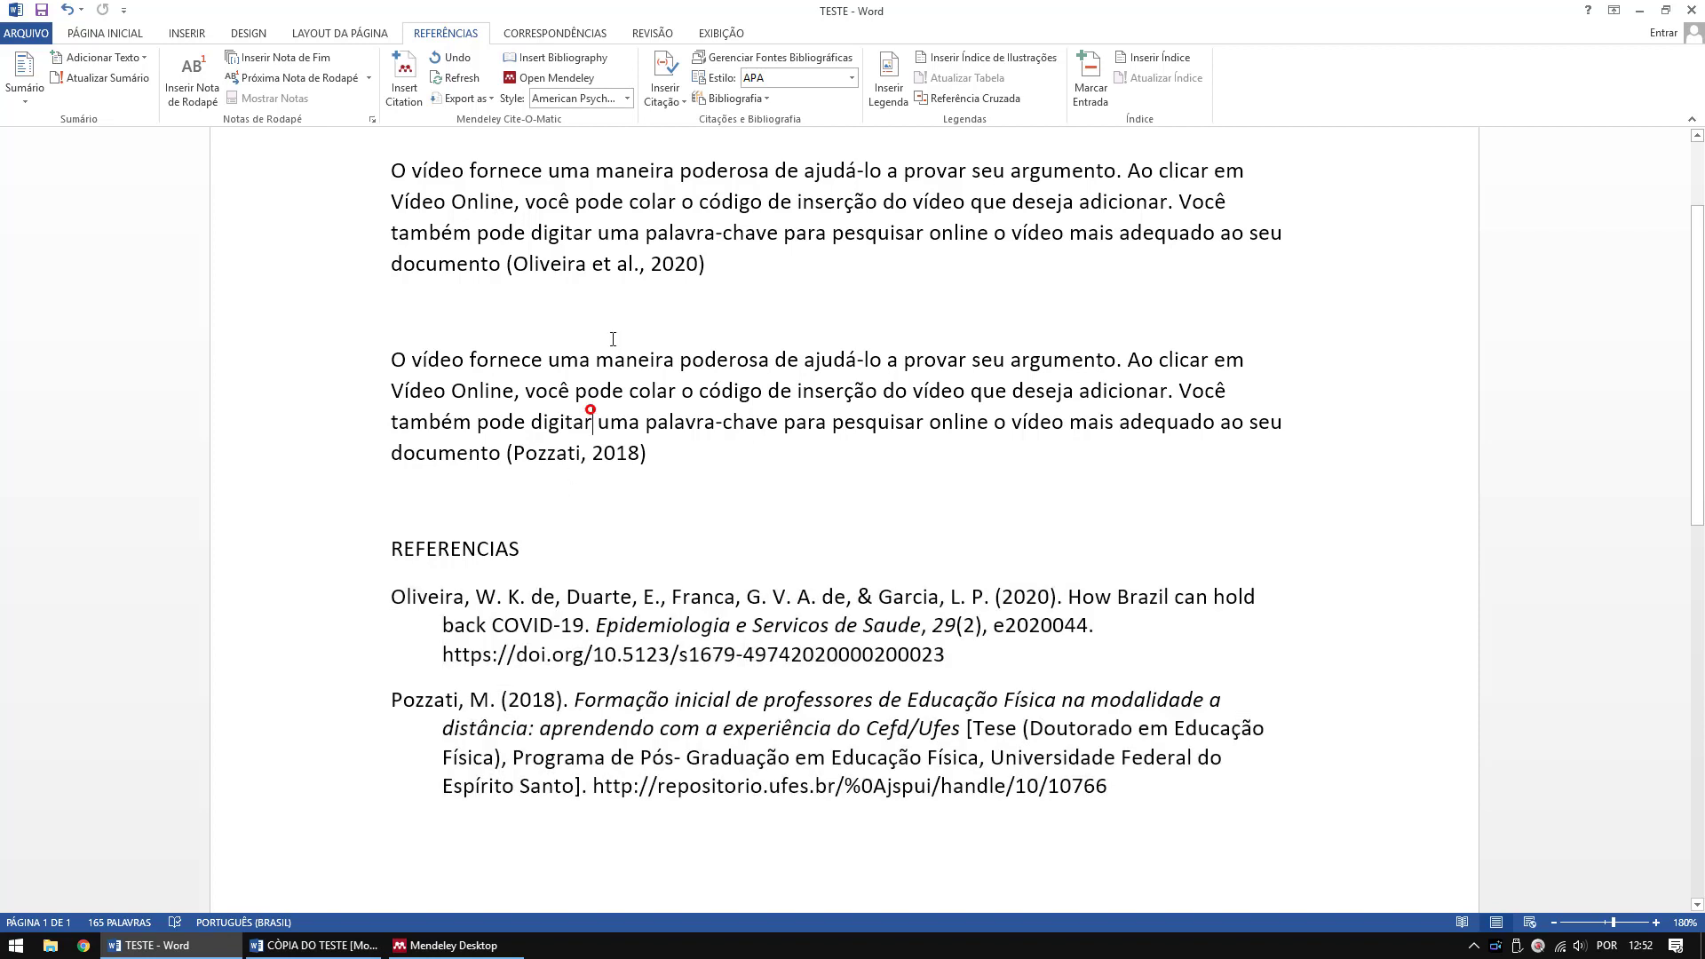
pyautogui.click(609, 264)
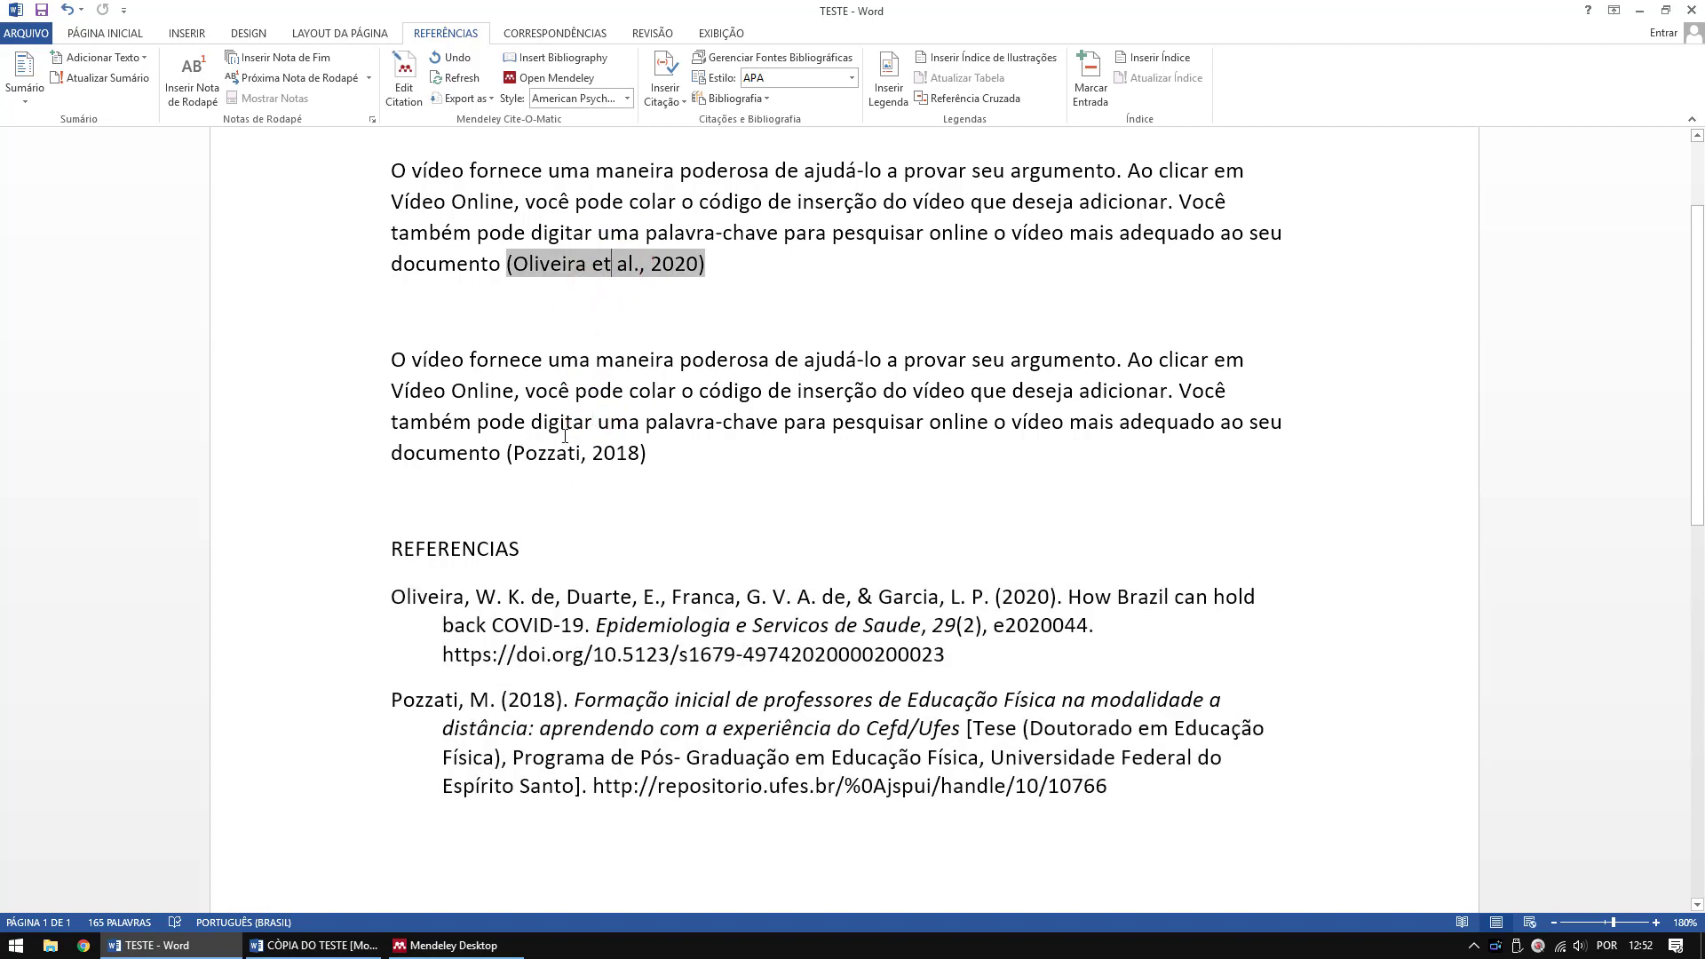